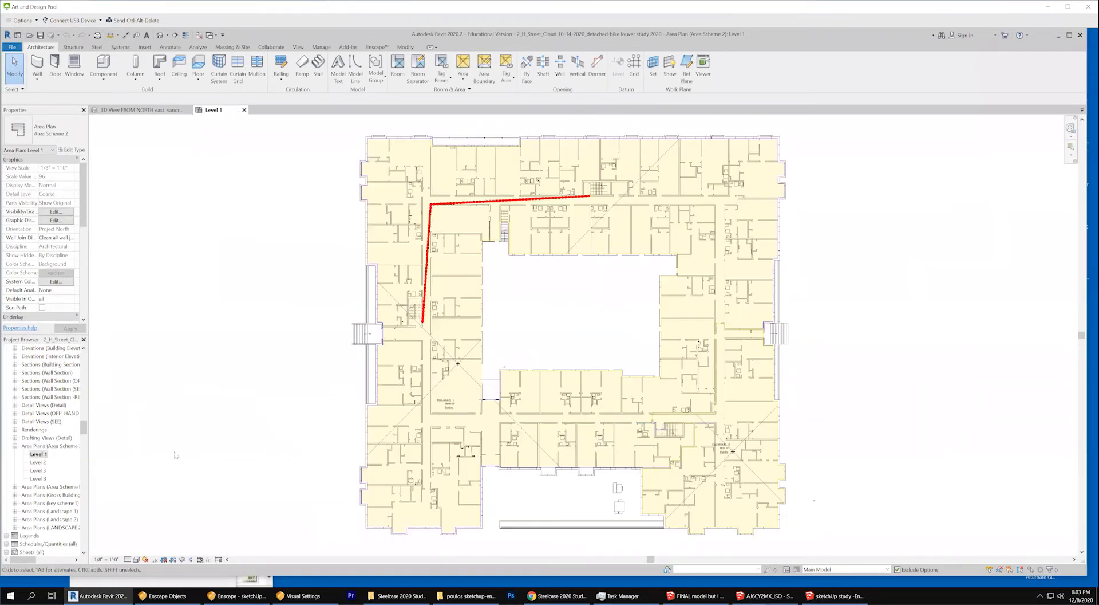
View the Level 3 area plan of Area Scheme 2 and the Level 1 area plan of Area Scheme key1.
{"action": "left_click", "coordinate": [36, 462]}
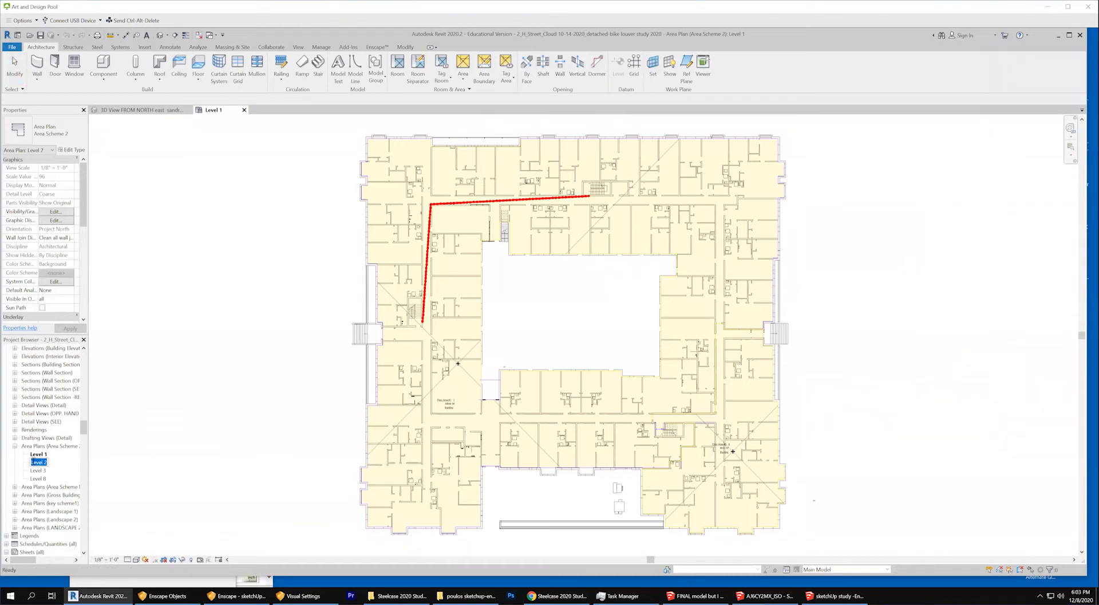
{"action": "double_click", "coordinate": [38, 470]}
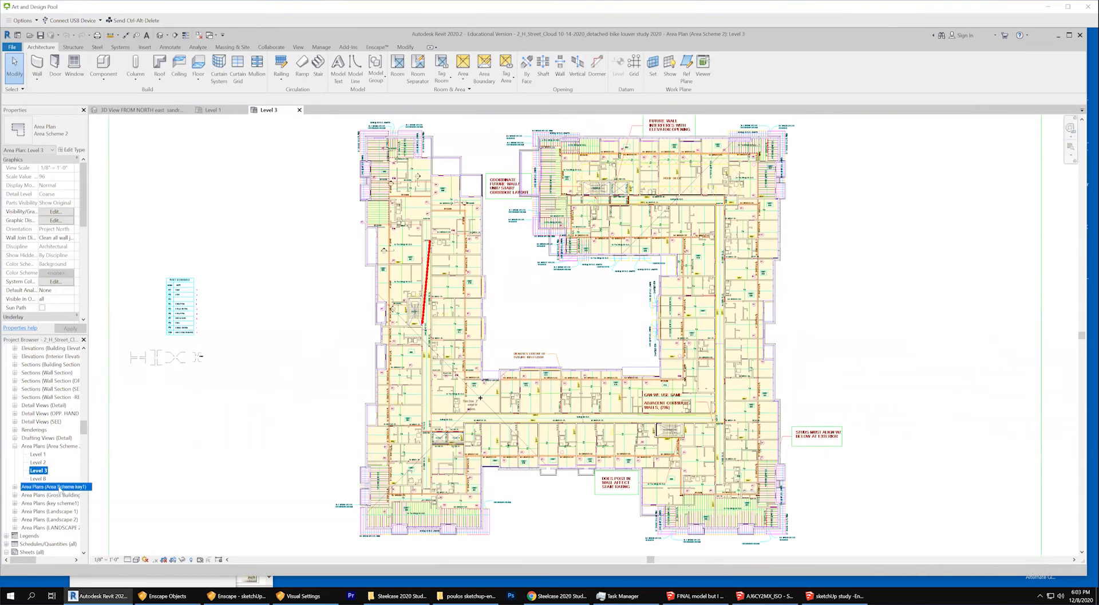
{"action": "double_click", "coordinate": [59, 487]}
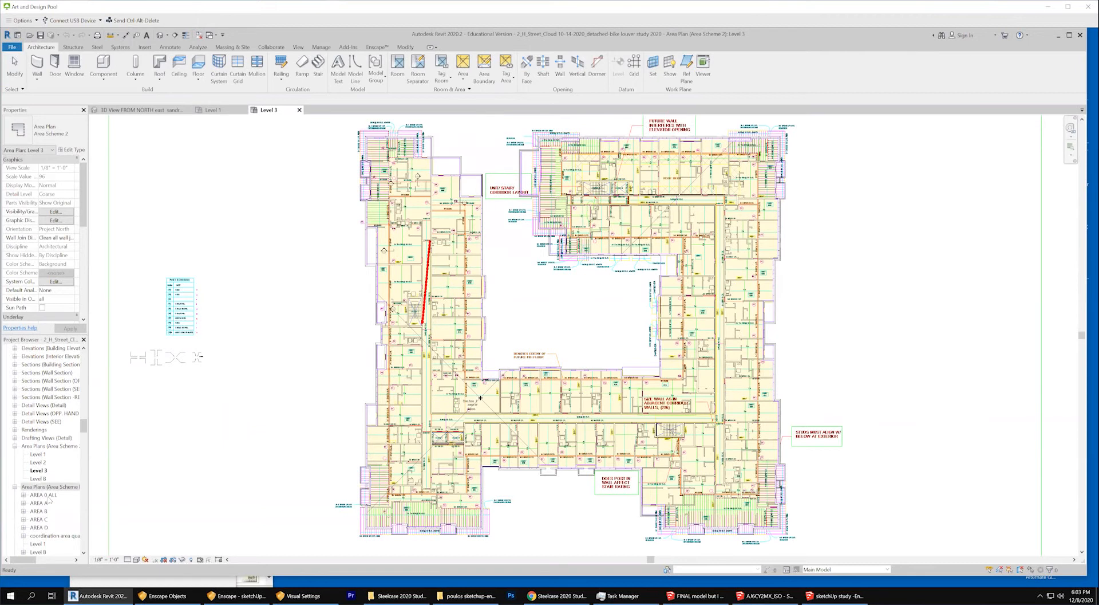
{"action": "scroll", "coordinate": [54, 498], "scroll_direction": "down", "scroll_amount": 2}
{"action": "scroll", "coordinate": [57, 498], "scroll_direction": "down", "scroll_amount": 1}
{"action": "double_click", "coordinate": [41, 504]}
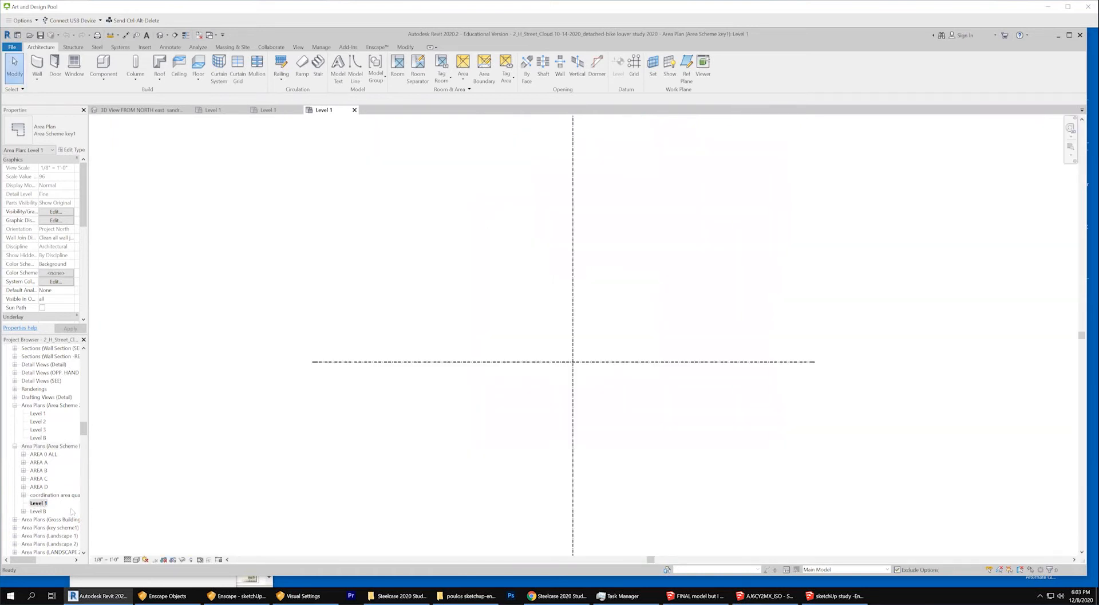
Open the Level 1 area plan of the Gross Building1 scheme and bring the whole building into view.
{"action": "double_click", "coordinate": [60, 519]}
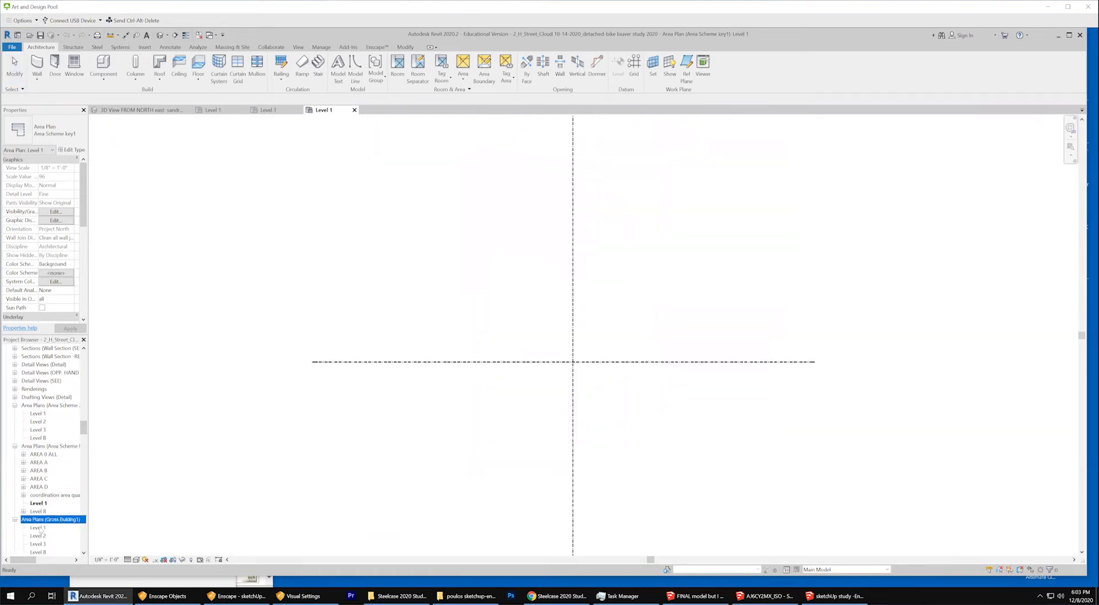
{"action": "double_click", "coordinate": [37, 528]}
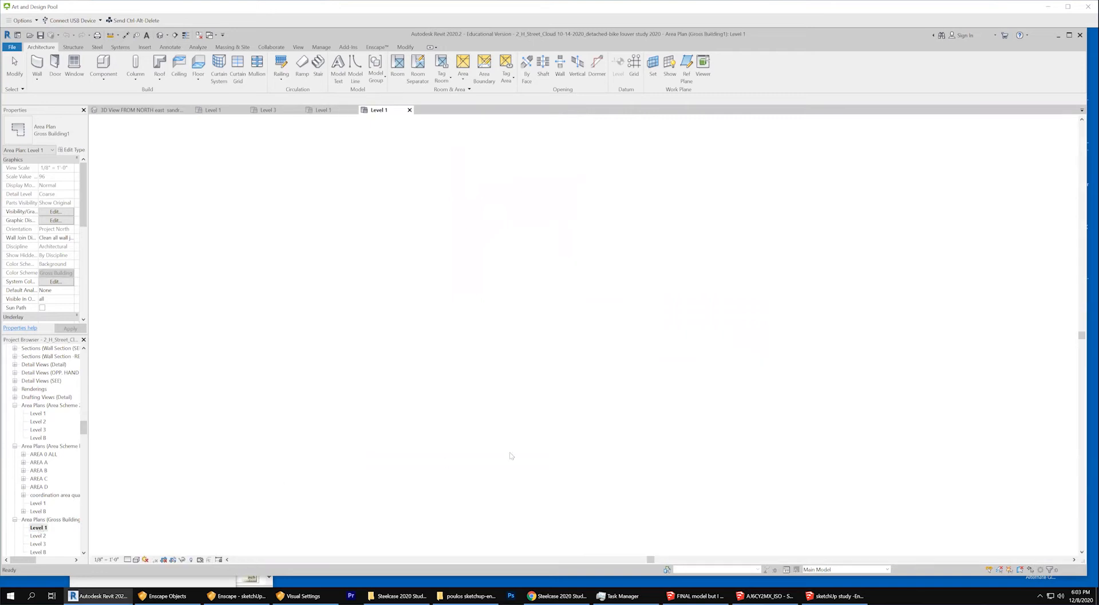
{"action": "scroll", "coordinate": [447, 401], "scroll_direction": "down", "scroll_amount": 3}
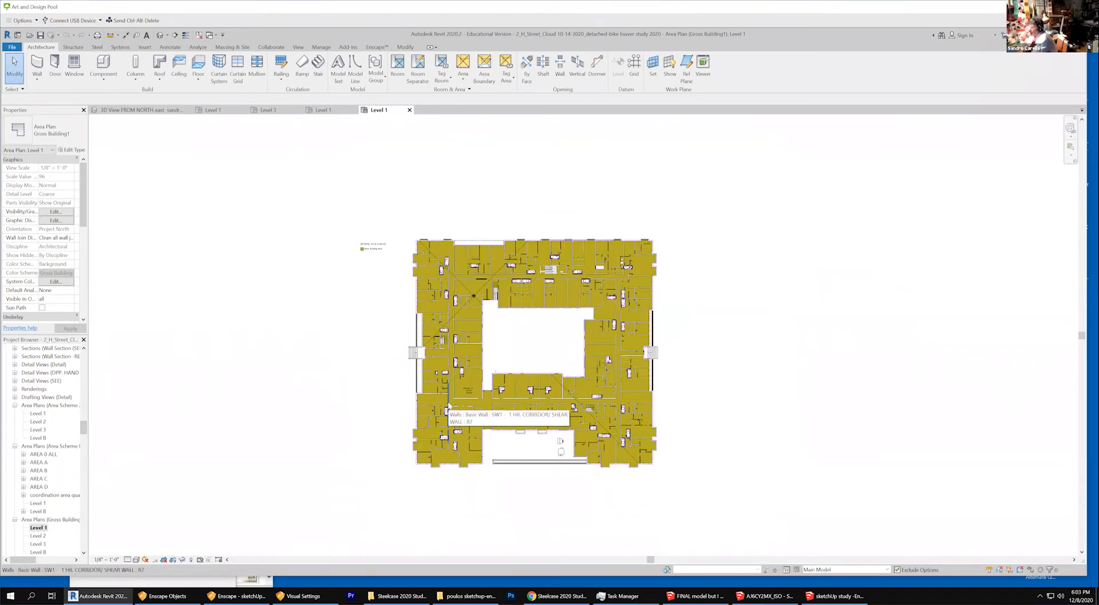
{"action": "scroll", "coordinate": [561, 291], "scroll_direction": "up", "scroll_amount": 3}
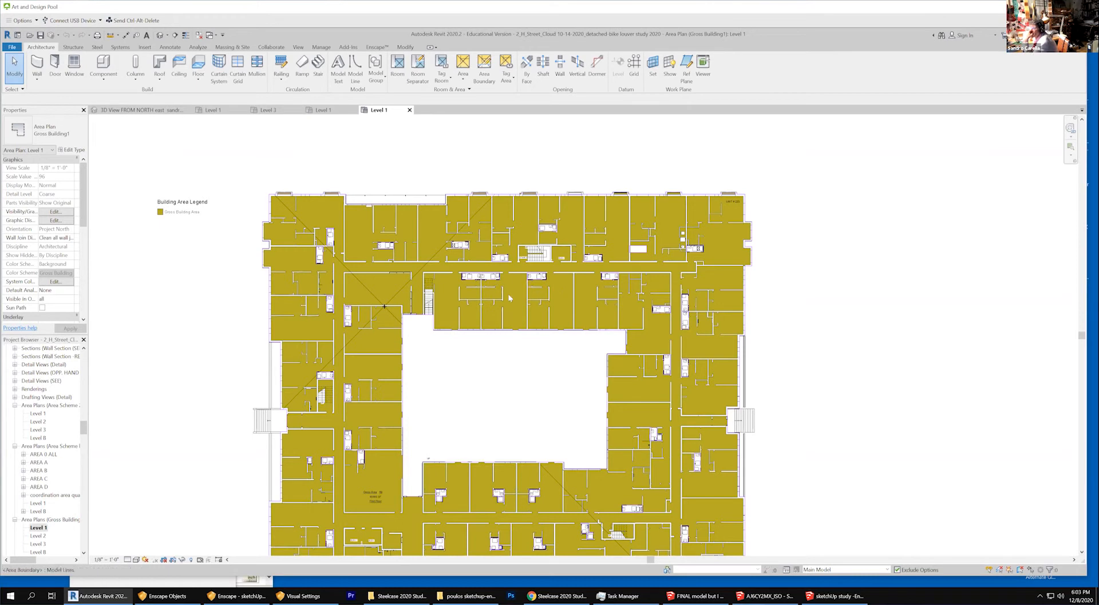
{"action": "scroll", "coordinate": [428, 312], "scroll_direction": "down", "scroll_amount": 3}
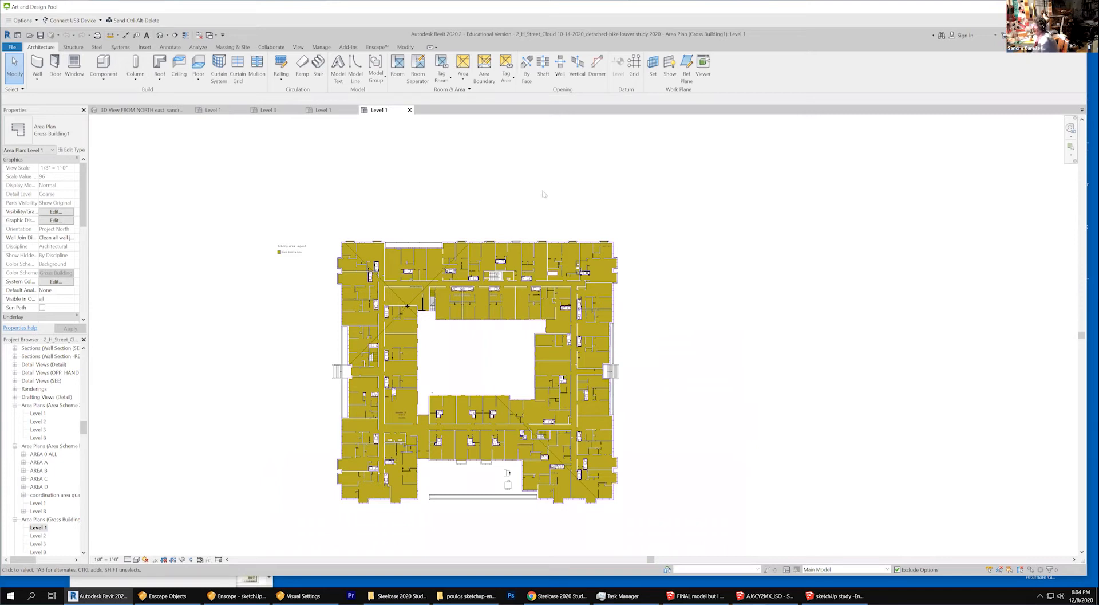
Draw four separate rectangular area boundaries in the empty space east of the building.
{"action": "left_click", "coordinate": [485, 65]}
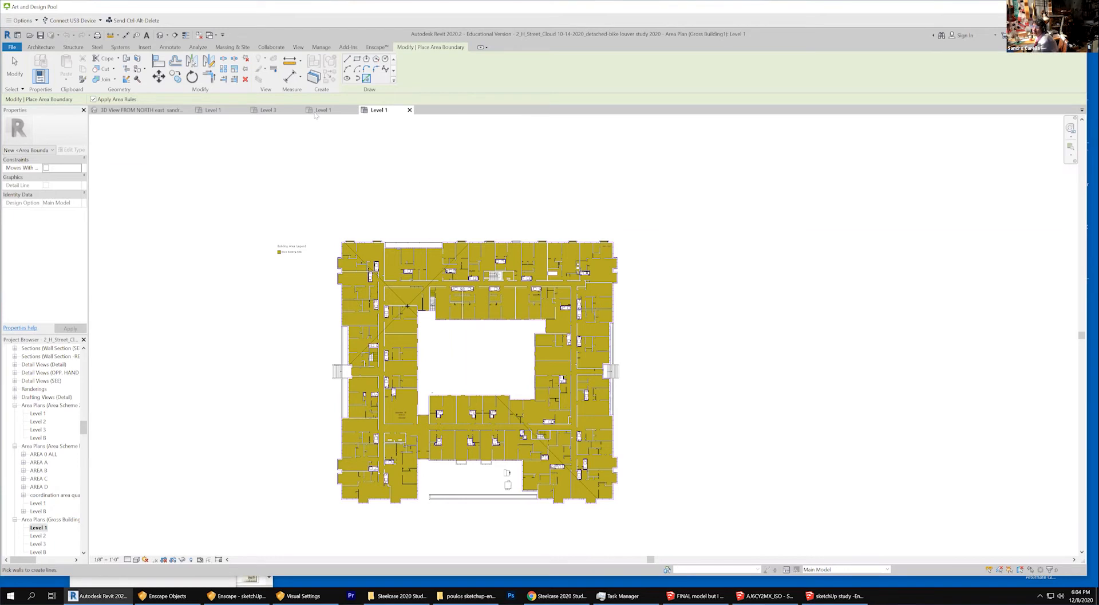
{"action": "left_click", "coordinate": [357, 59]}
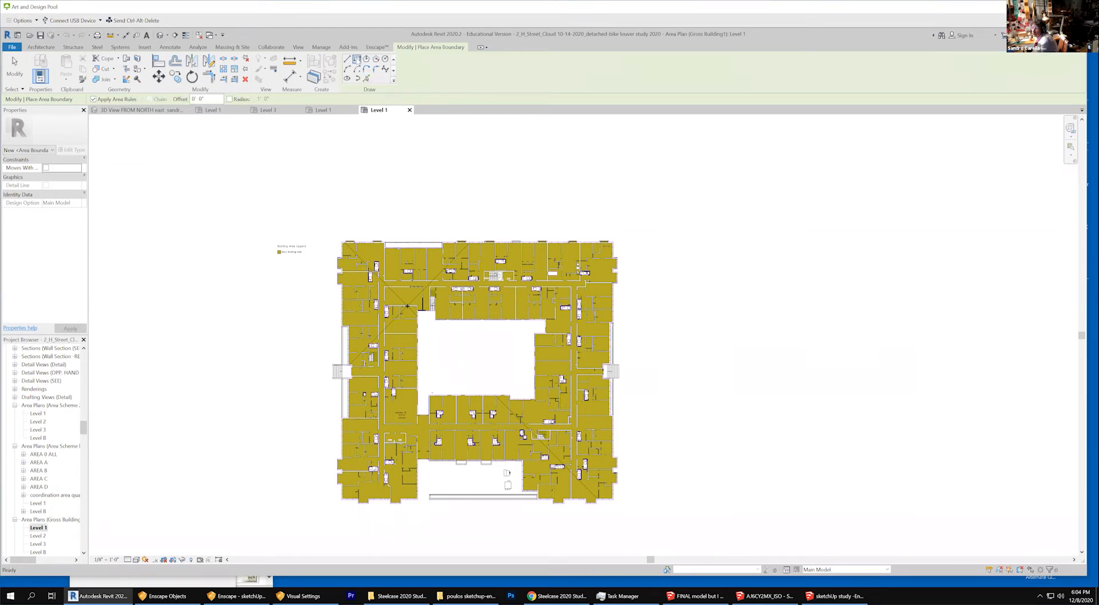
{"action": "left_click", "coordinate": [687, 207]}
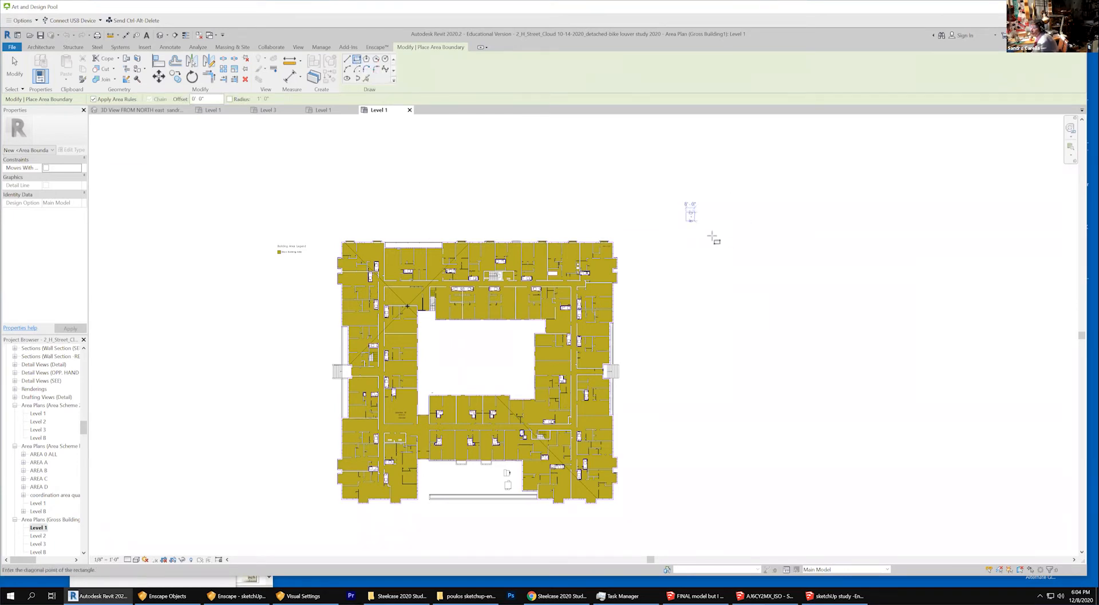
{"action": "left_click", "coordinate": [773, 296]}
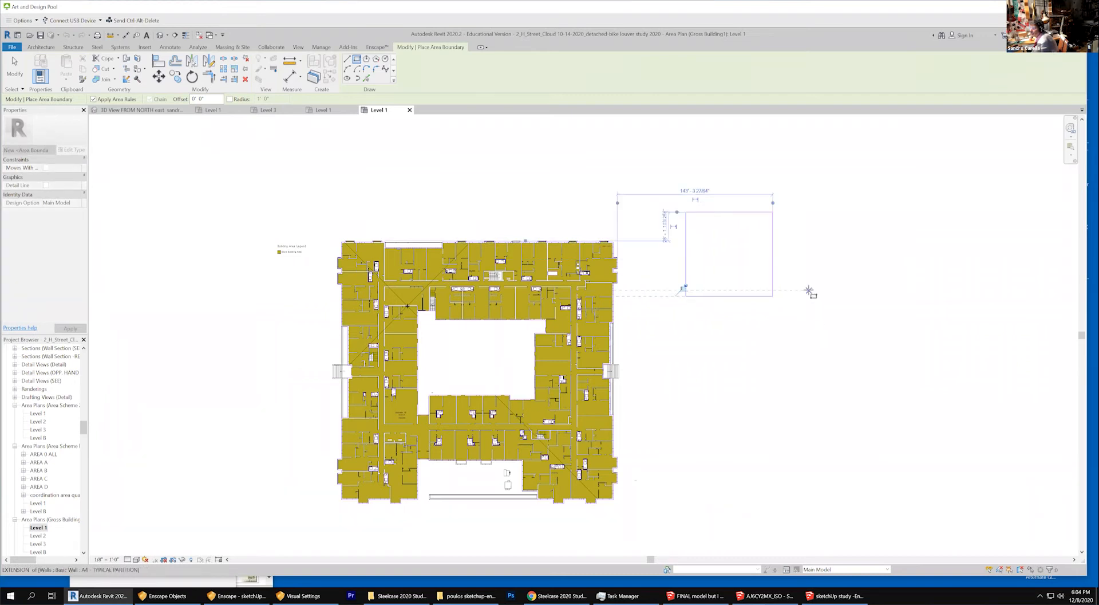
{"action": "left_click", "coordinate": [800, 265]}
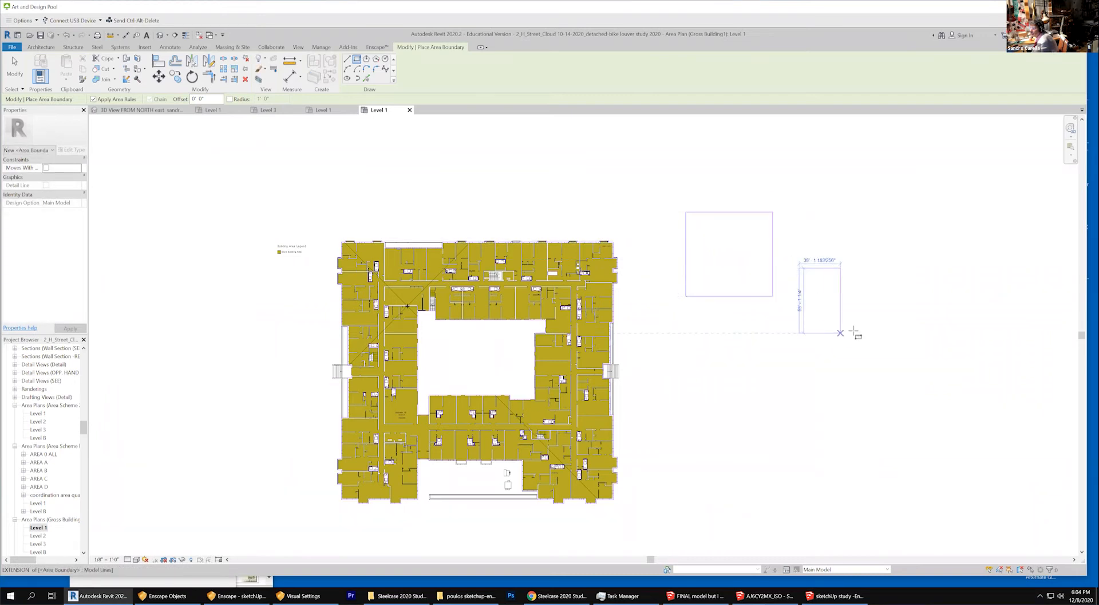
{"action": "left_click", "coordinate": [882, 323]}
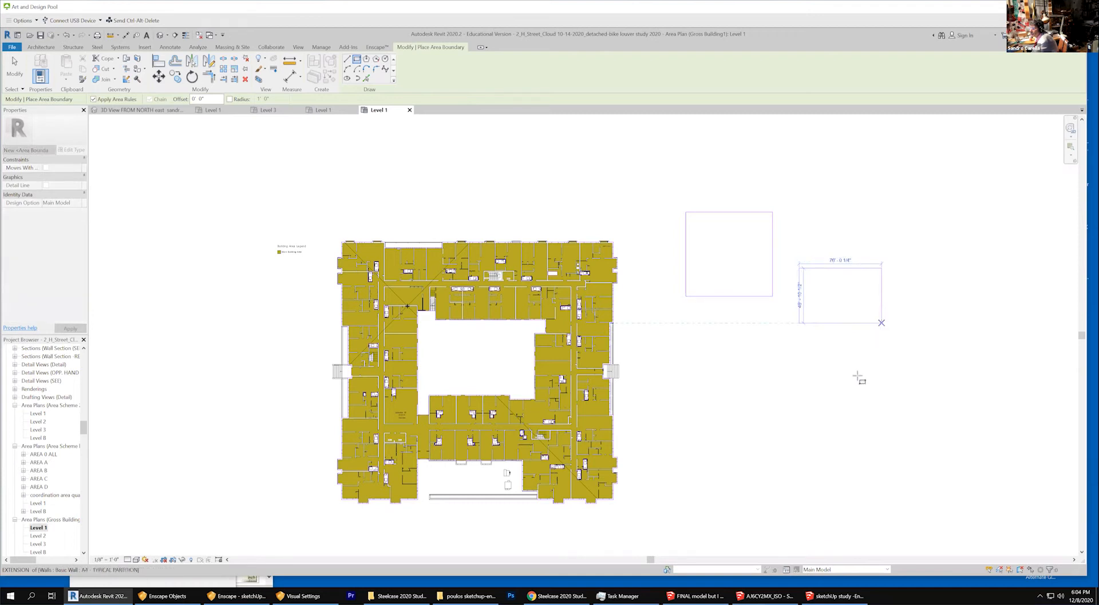
{"action": "left_click", "coordinate": [748, 358]}
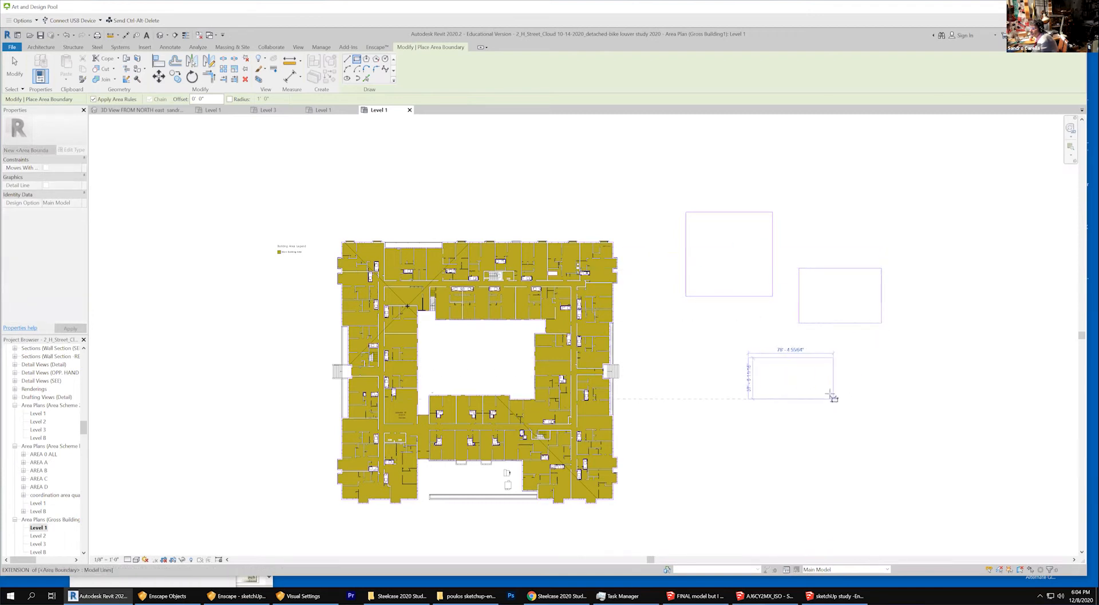
{"action": "left_click", "coordinate": [830, 403]}
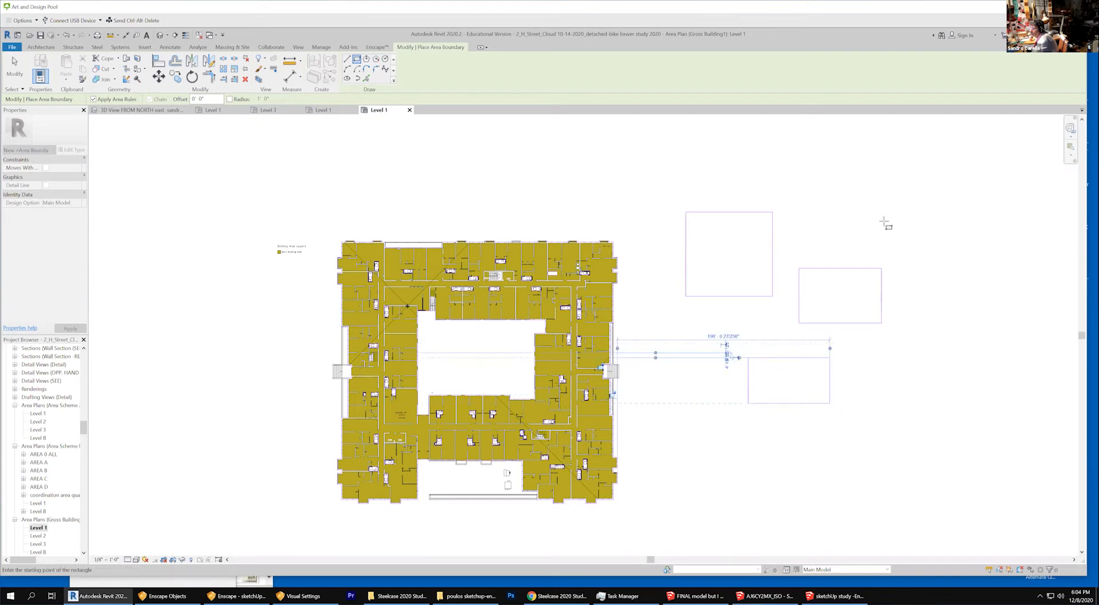
{"action": "left_click", "coordinate": [830, 166]}
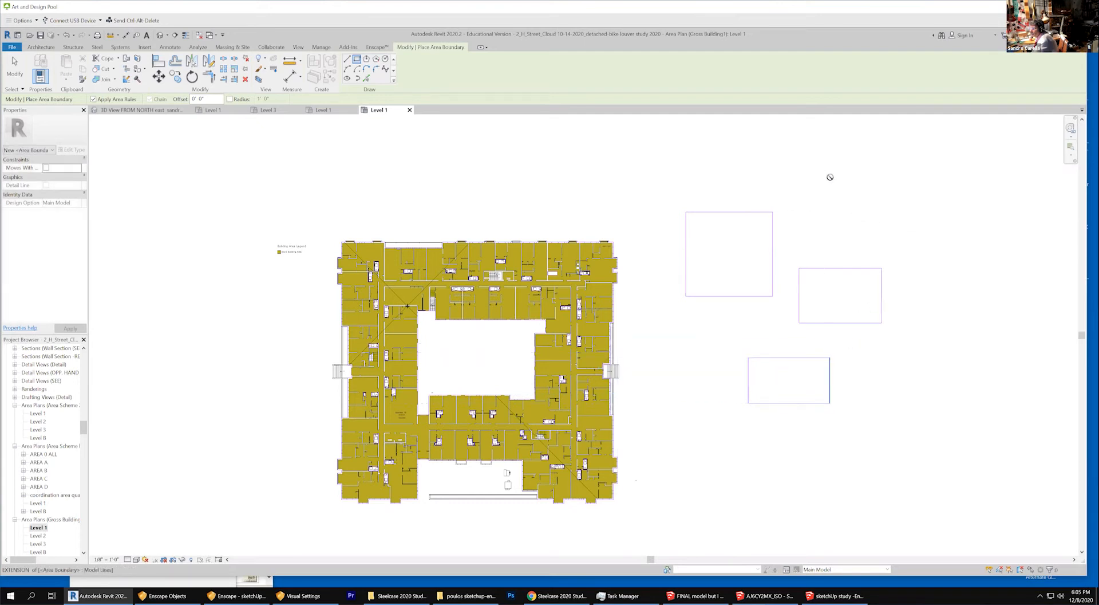
{"action": "left_click", "coordinate": [881, 237]}
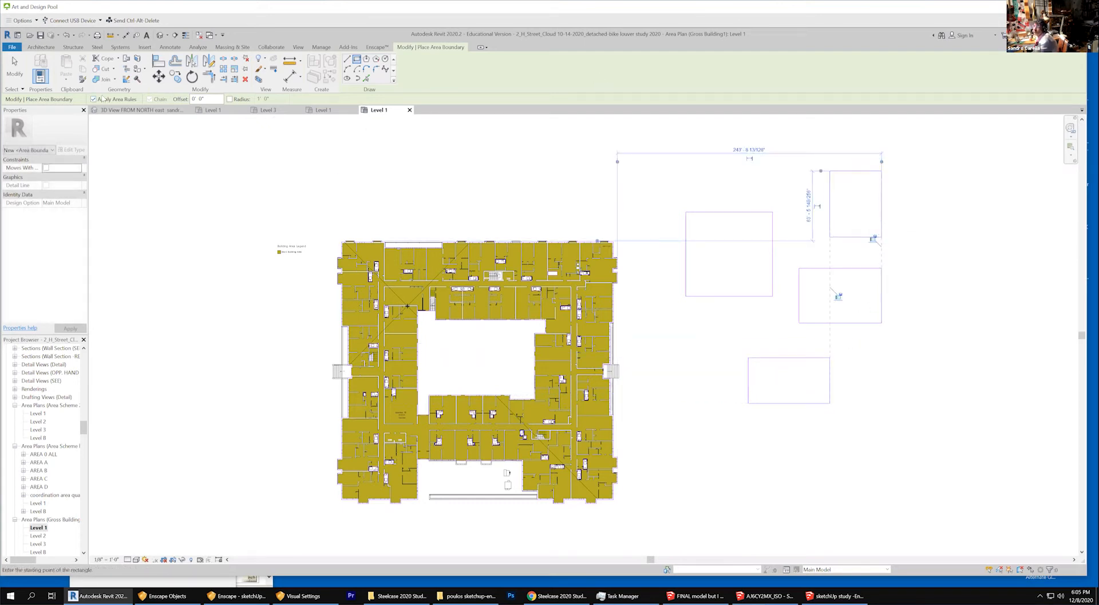
{"action": "left_click", "coordinate": [16, 68]}
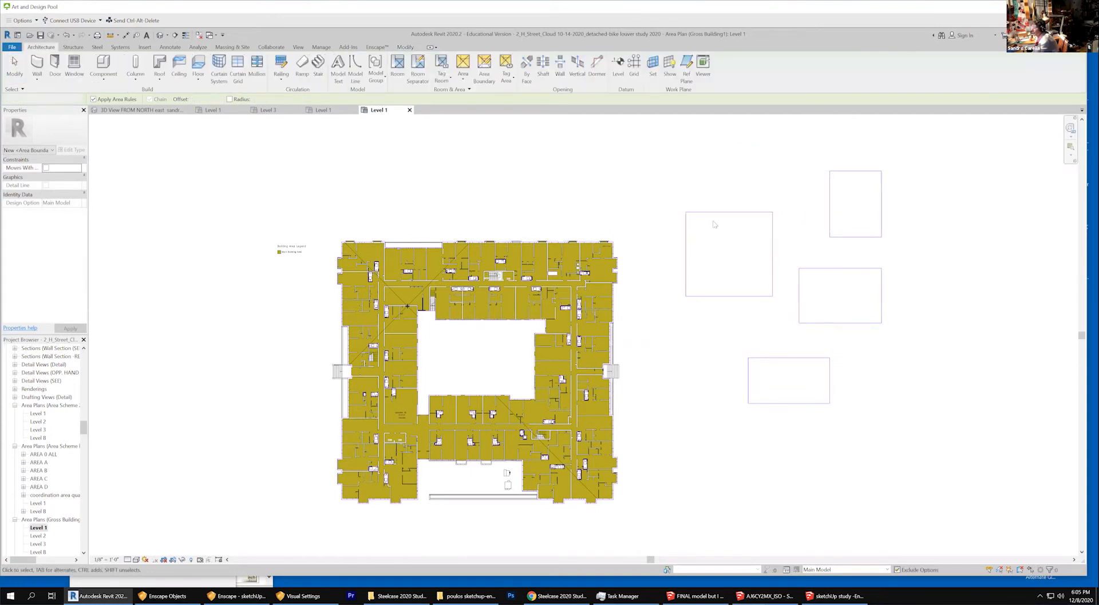
Place a tagged area inside each of the four new boundary rectangles east of the building.
{"action": "scroll", "coordinate": [576, 210], "scroll_direction": "up", "scroll_amount": 2}
{"action": "scroll", "coordinate": [601, 239], "scroll_direction": "up", "scroll_amount": 1}
{"action": "scroll", "coordinate": [458, 257], "scroll_direction": "down", "scroll_amount": 2}
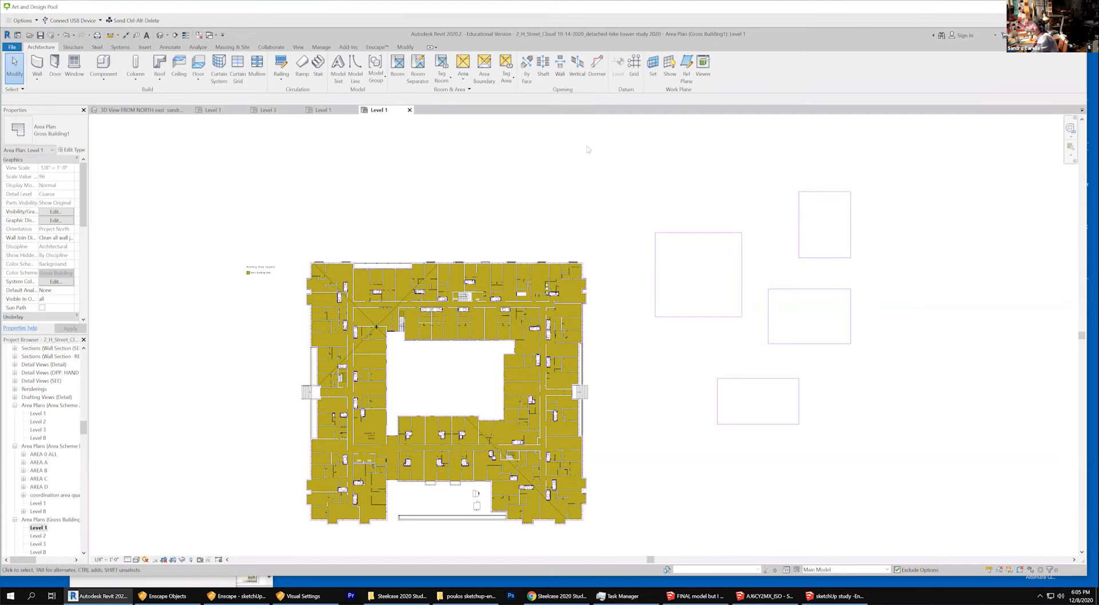
{"action": "left_click", "coordinate": [463, 75]}
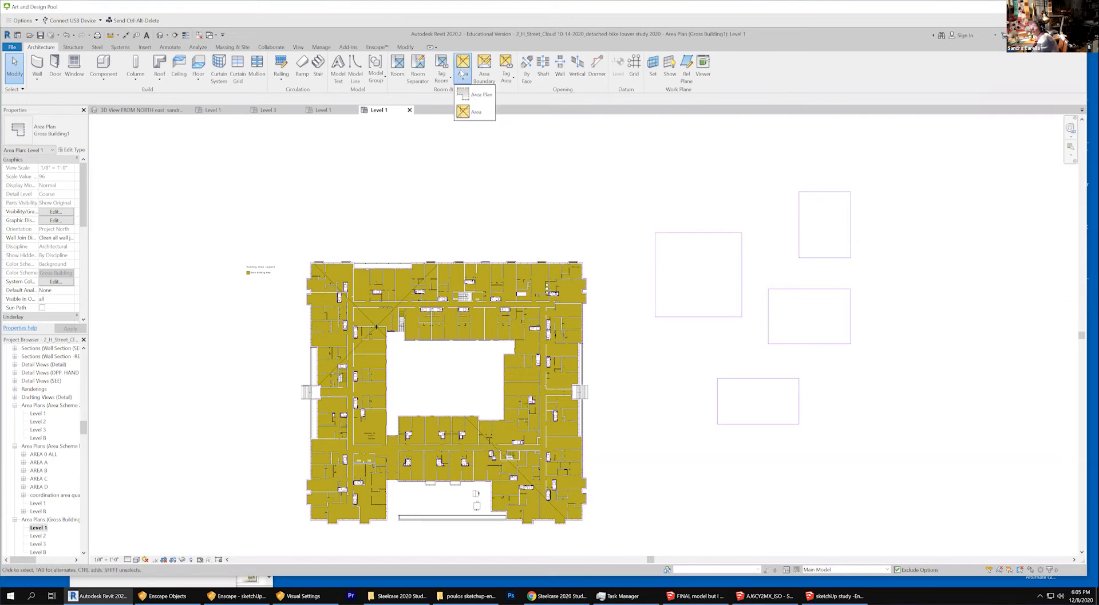
{"action": "left_click", "coordinate": [480, 111]}
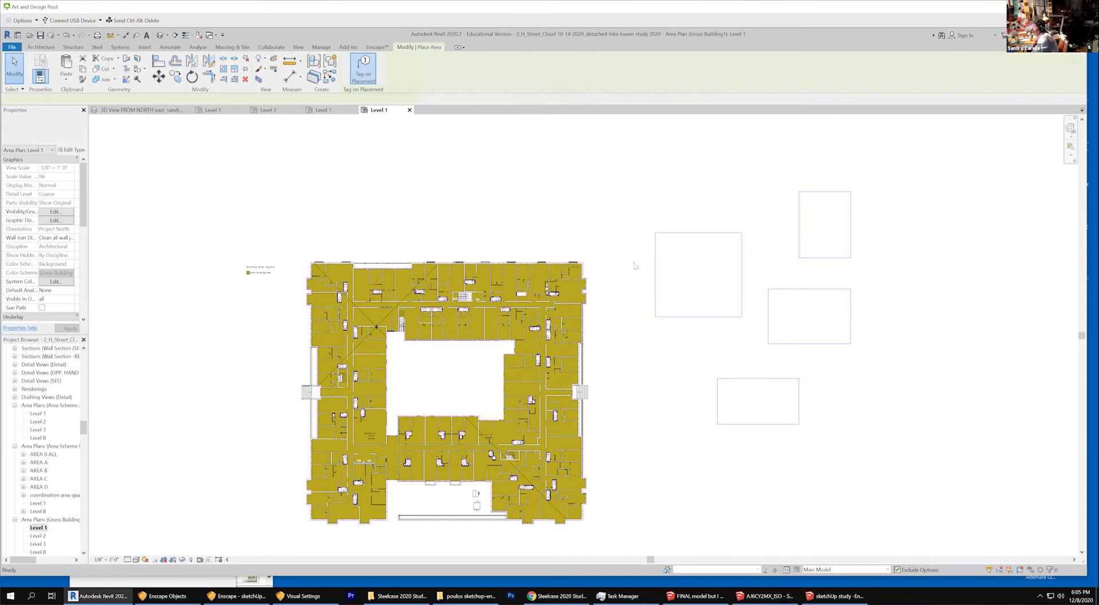
{"action": "left_click", "coordinate": [707, 273]}
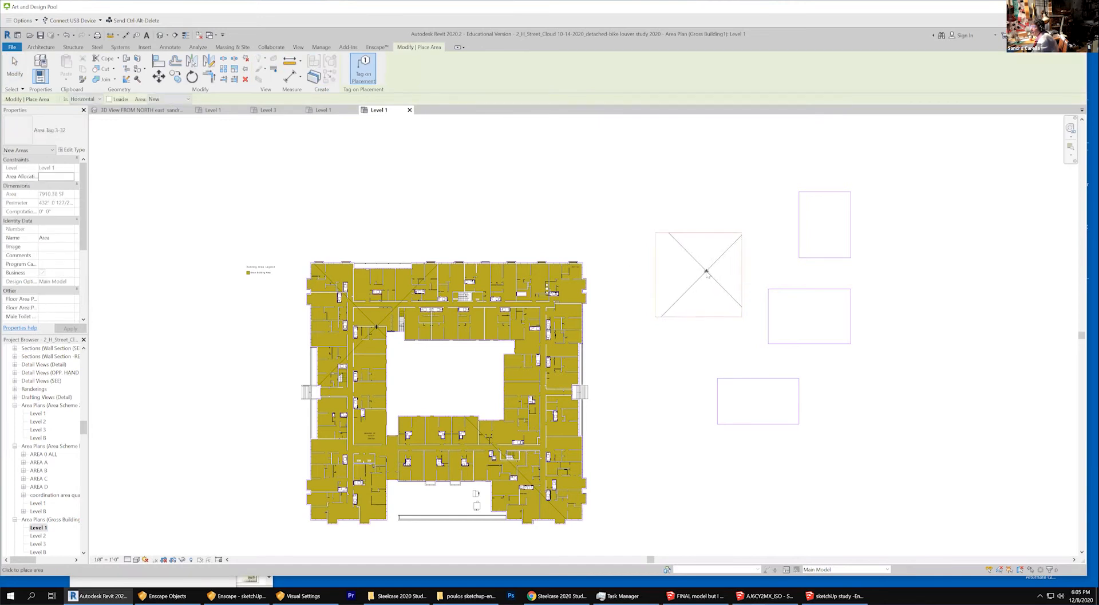
{"action": "scroll", "coordinate": [715, 273], "scroll_direction": "up", "scroll_amount": 3}
{"action": "left_click", "coordinate": [908, 202]}
{"action": "left_click", "coordinate": [883, 338]}
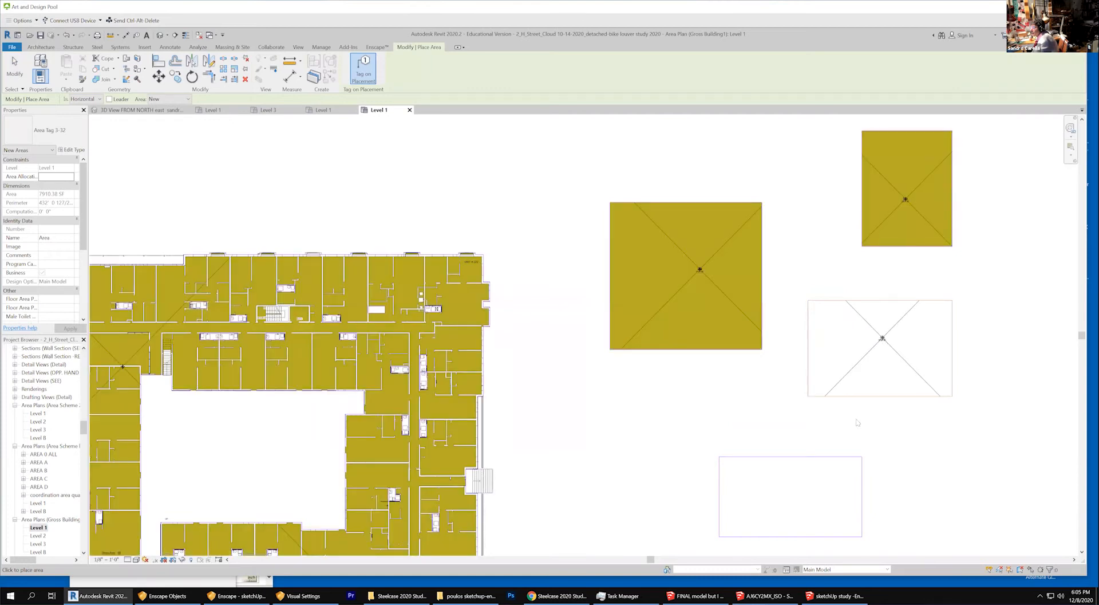
{"action": "left_click", "coordinate": [826, 477]}
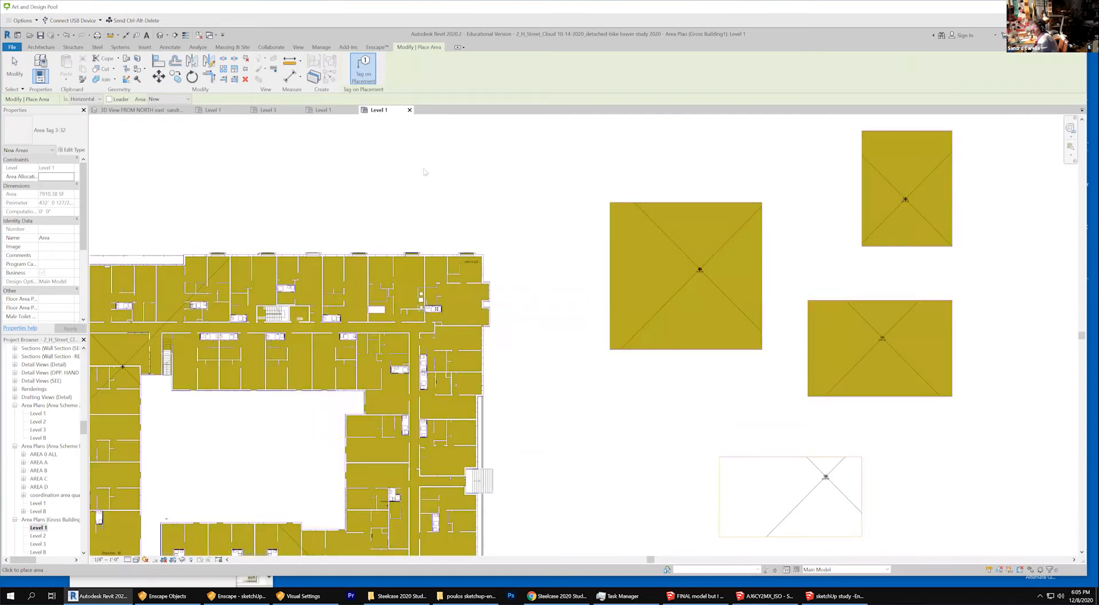
{"action": "left_click", "coordinate": [18, 66]}
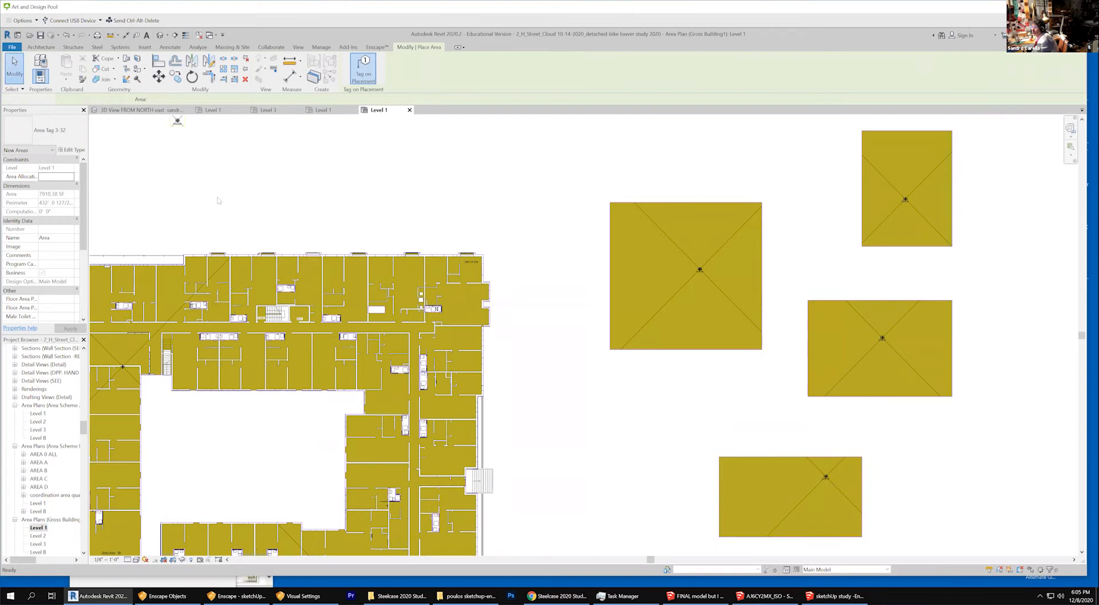
Set the Level 1 Gross Building1 area plan's view template to <None>.
{"action": "scroll", "coordinate": [637, 301], "scroll_direction": "up", "scroll_amount": 2}
{"action": "scroll", "coordinate": [719, 301], "scroll_direction": "up", "scroll_amount": 2}
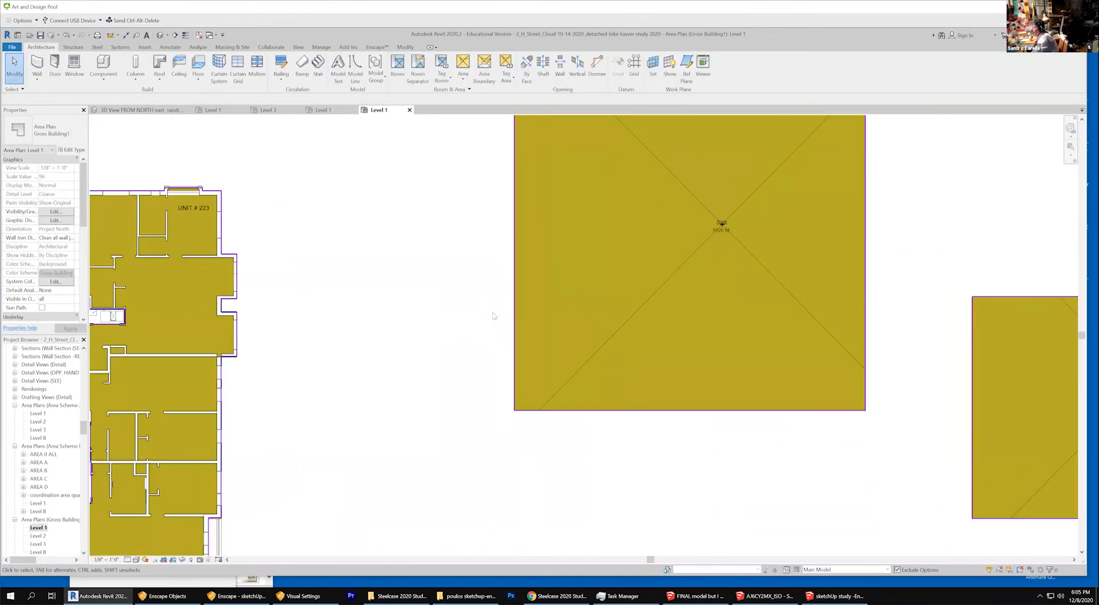
{"action": "scroll", "coordinate": [620, 297], "scroll_direction": "down", "scroll_amount": 3}
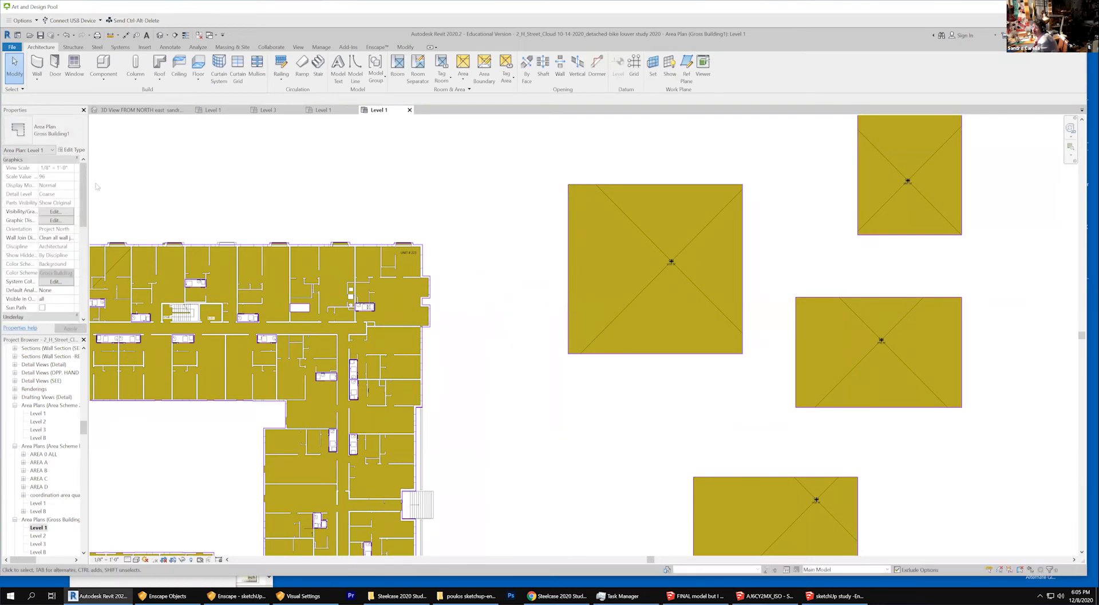
{"action": "left_click_drag", "start_coordinate": [83, 195], "coordinate": [91, 258]}
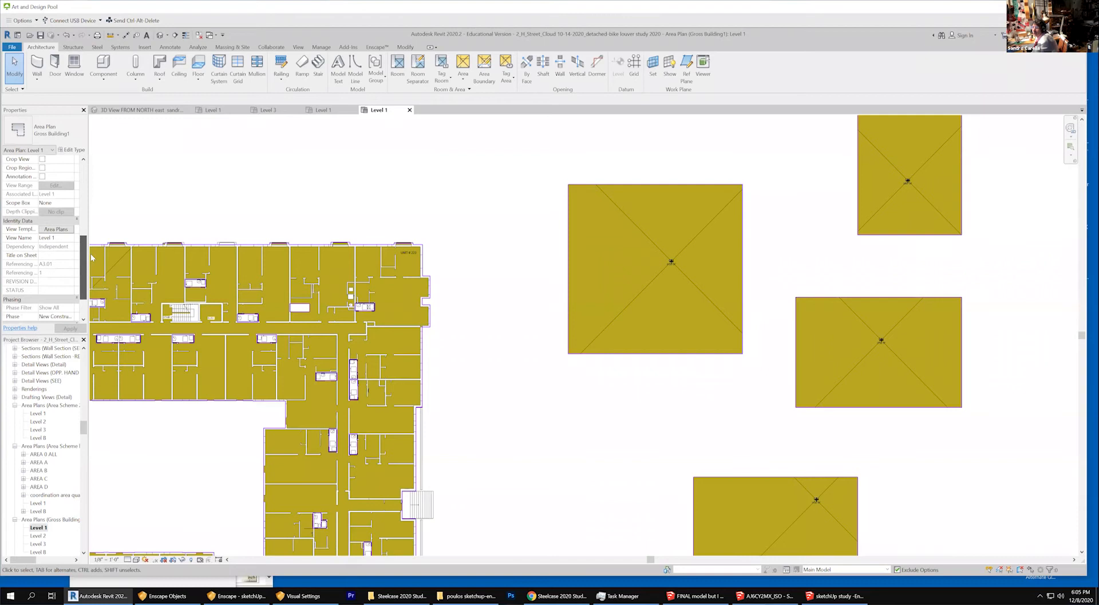
{"action": "left_click", "coordinate": [68, 230]}
{"action": "left_click", "coordinate": [445, 282]}
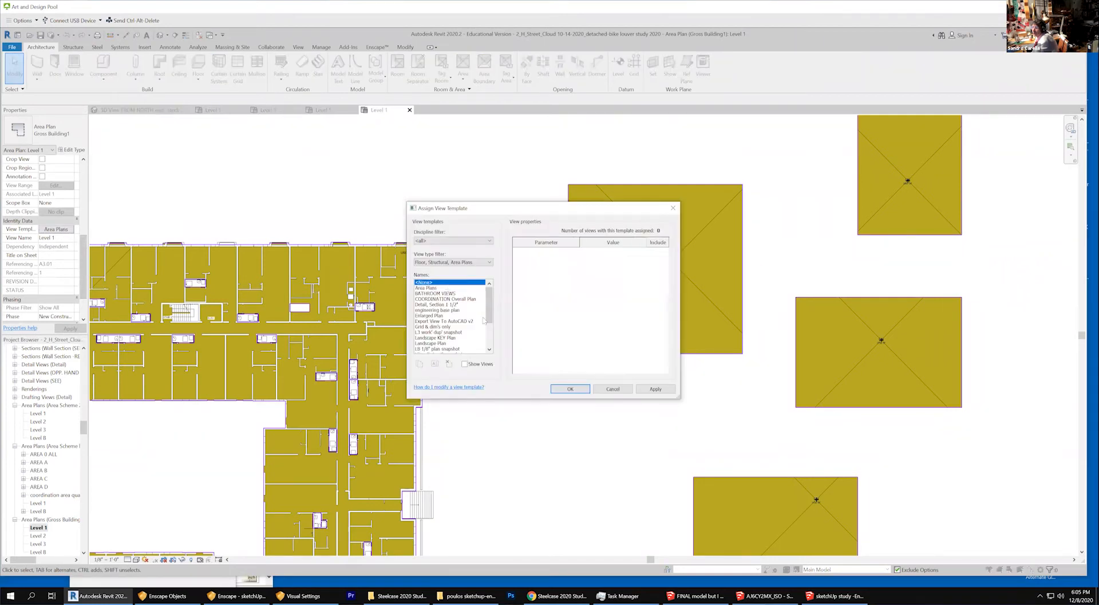
{"action": "left_click", "coordinate": [571, 388]}
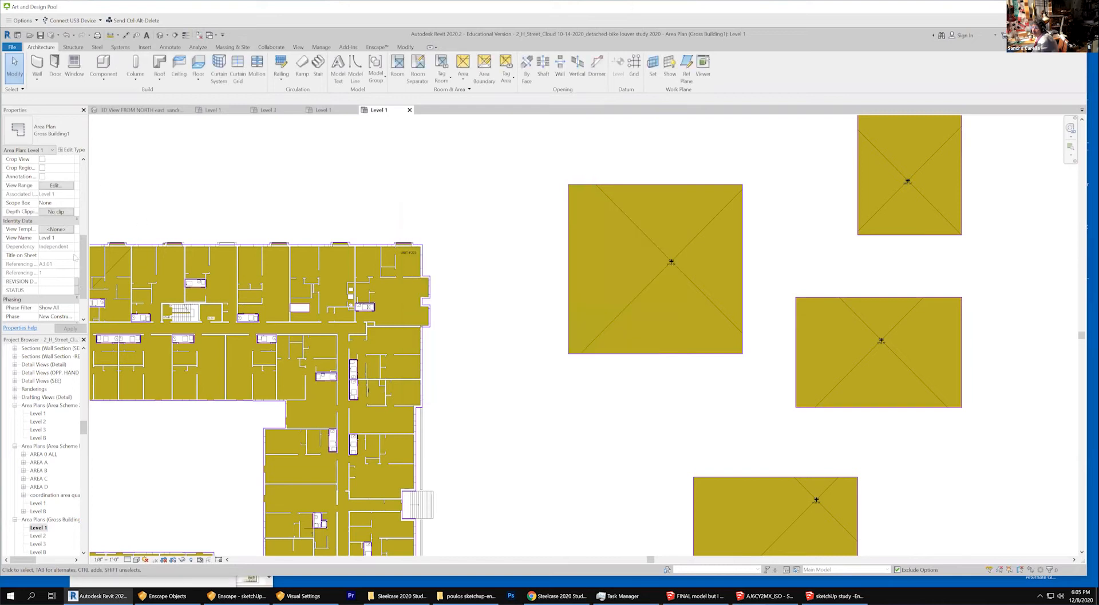
Set the area plan's view scale to 1/16" = 1'-0".
{"action": "left_click_drag", "start_coordinate": [83, 255], "coordinate": [79, 180]}
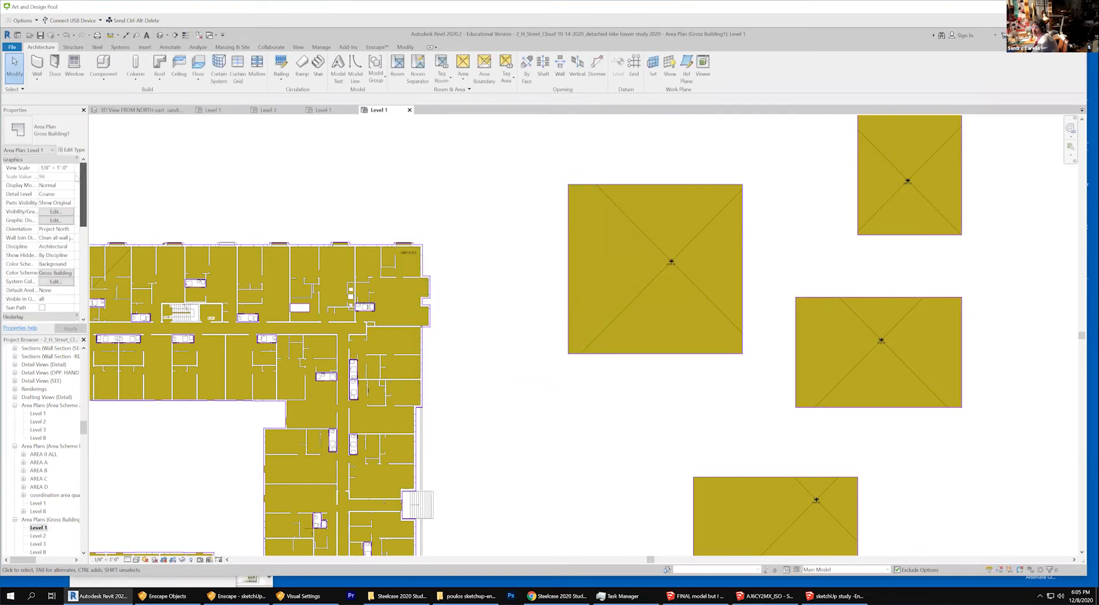
{"action": "left_click", "coordinate": [72, 168]}
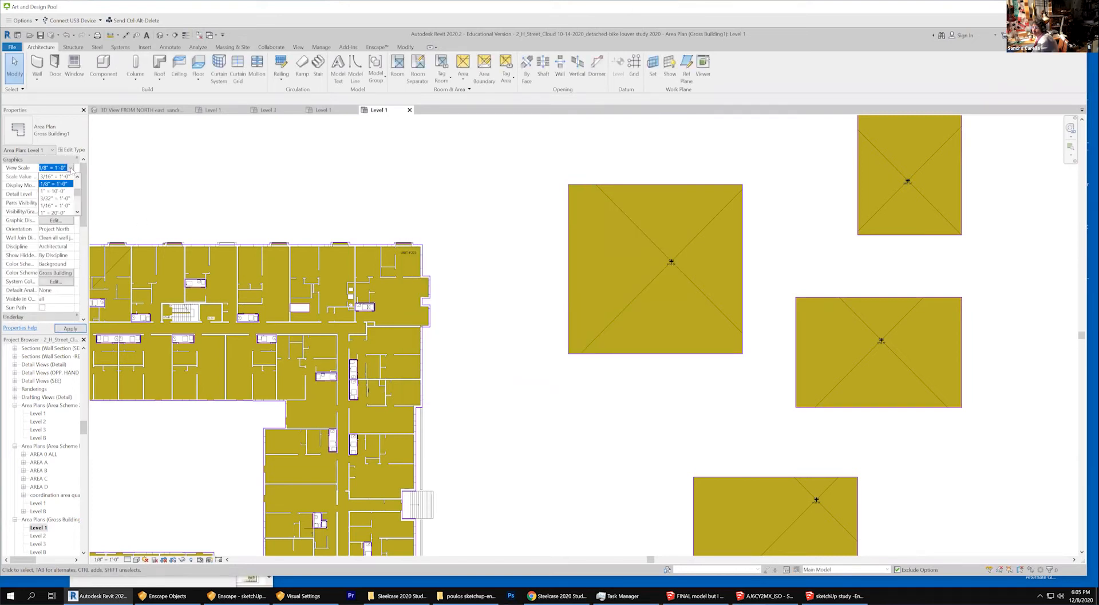
{"action": "left_click", "coordinate": [58, 205]}
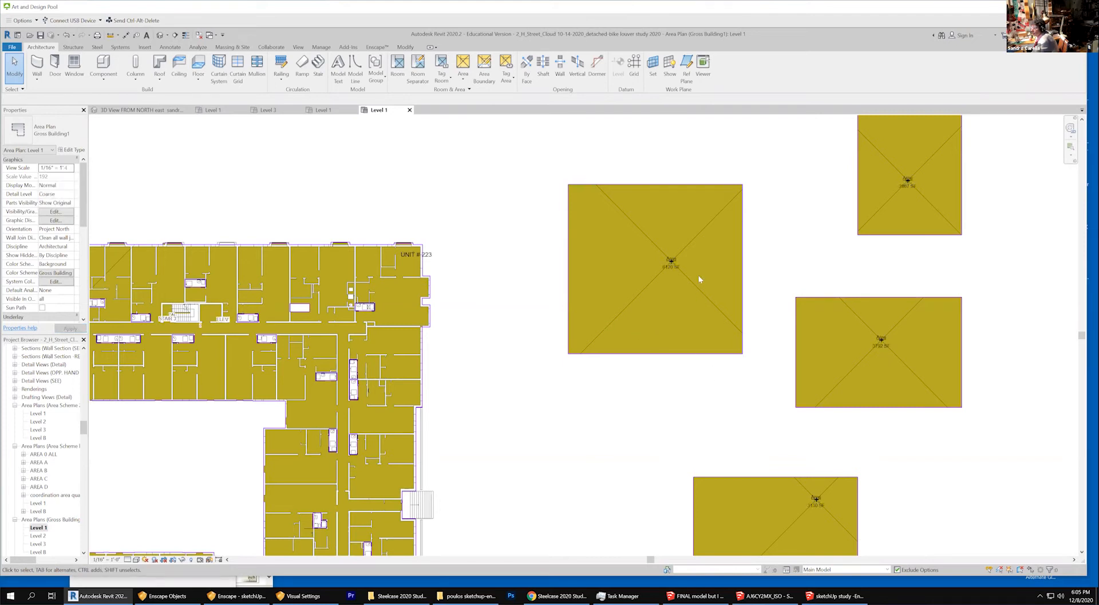
Place a text note reading SCHEMATIC DESIGN in the empty space above the large square area east of the building.
{"action": "scroll", "coordinate": [698, 279], "scroll_direction": "up", "scroll_amount": 4}
{"action": "scroll", "coordinate": [527, 219], "scroll_direction": "down", "scroll_amount": 5}
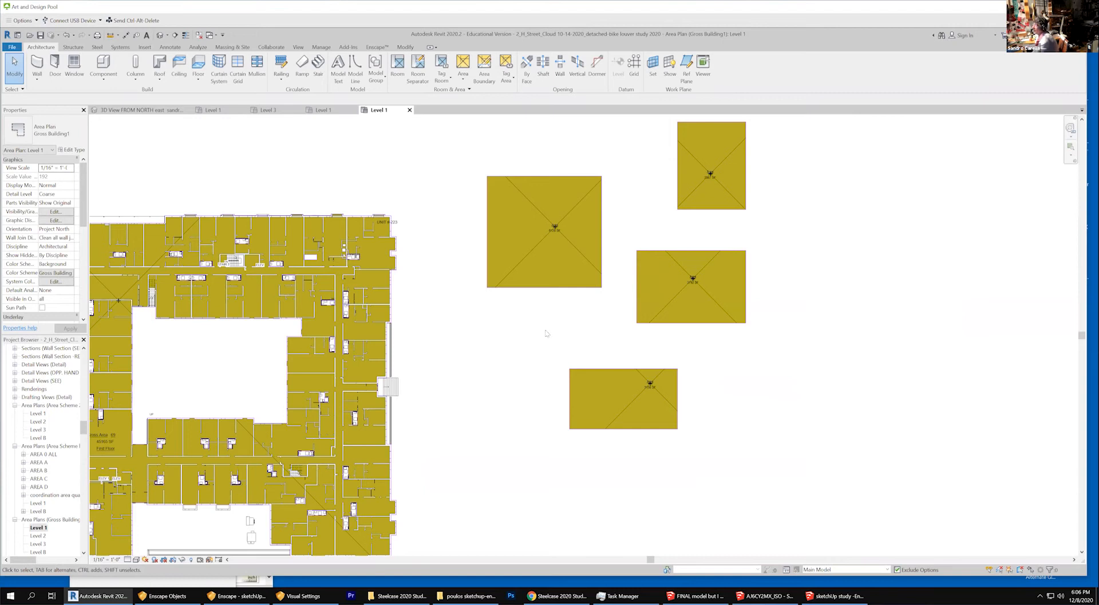
{"action": "scroll", "coordinate": [663, 429], "scroll_direction": "down", "scroll_amount": 2}
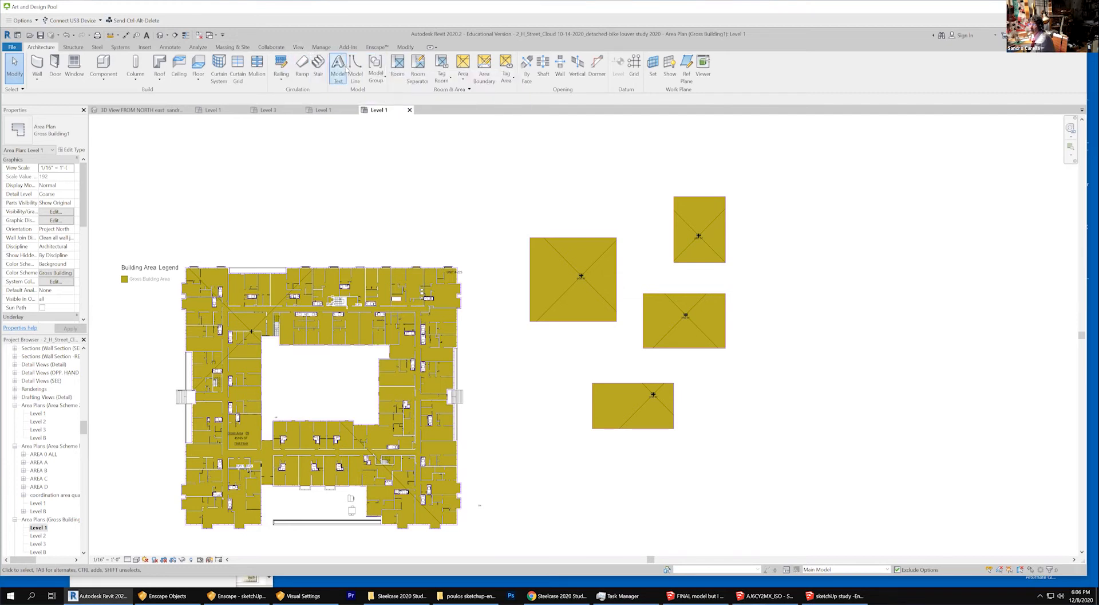
{"action": "left_click", "coordinate": [171, 47]}
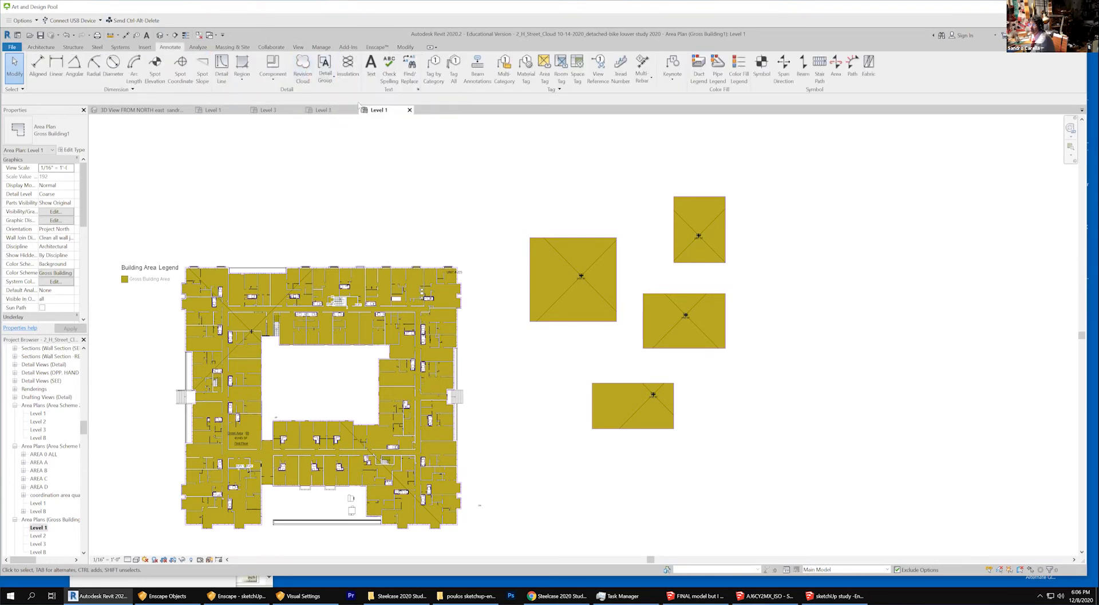
{"action": "left_click", "coordinate": [373, 67]}
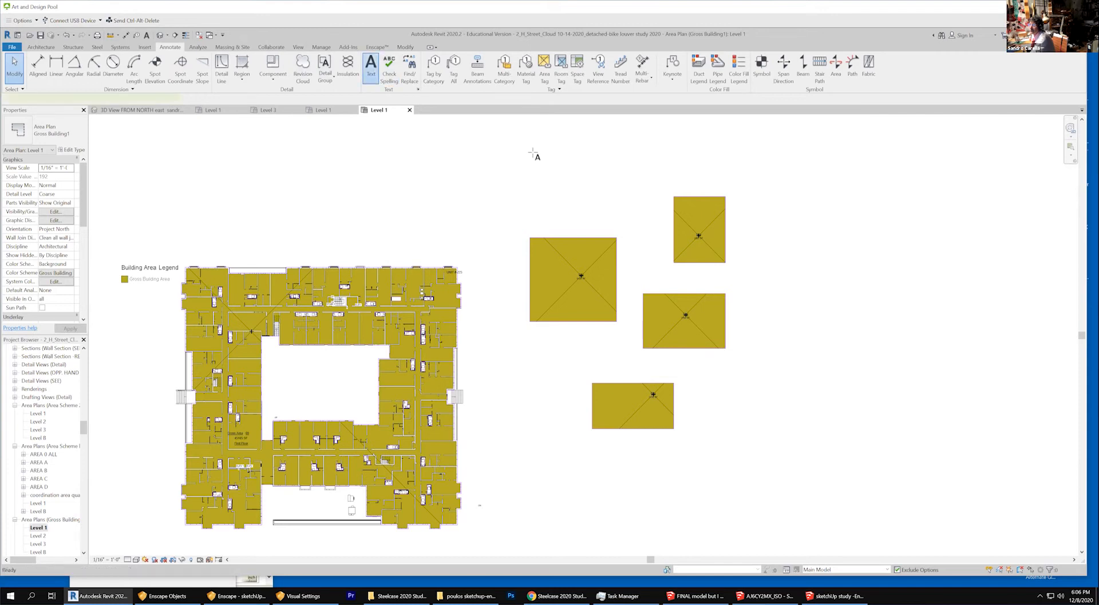
{"action": "left_click", "coordinate": [547, 178]}
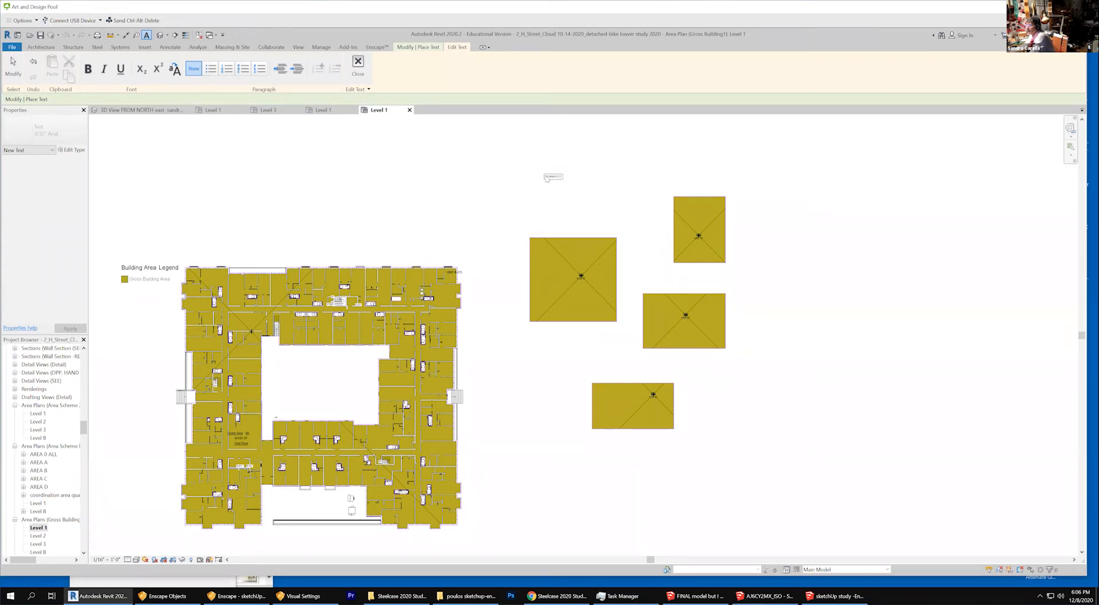
{"action": "key", "text": "BackSpace"}
{"action": "left_click", "coordinate": [11, 61]}
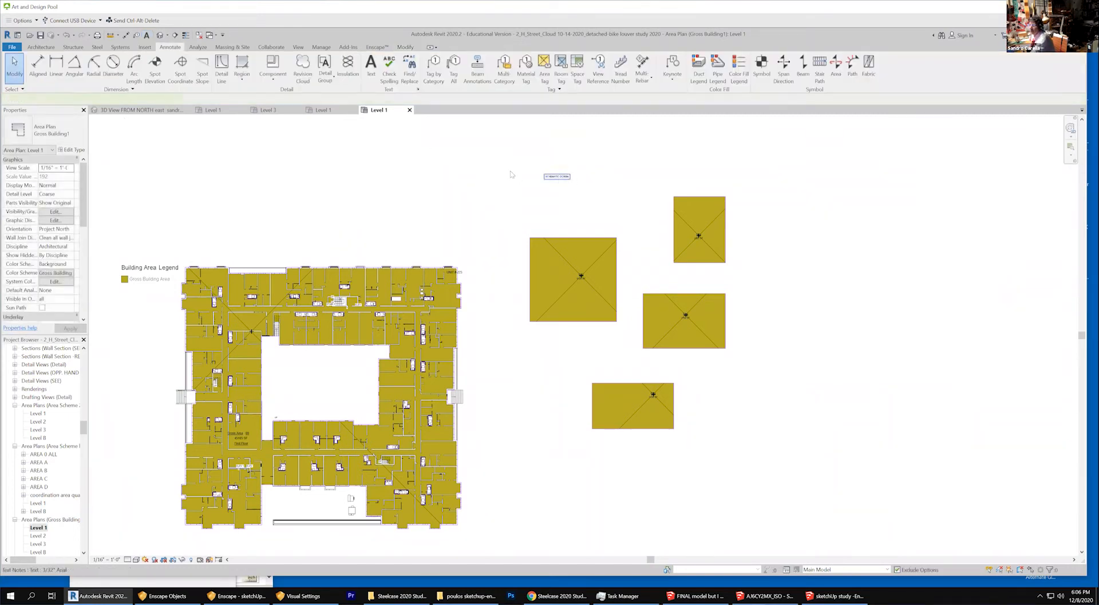
Change the SCHEMATIC DESIGN text note's type to 1/4" Arial.
{"action": "left_click", "coordinate": [549, 176]}
{"action": "left_click", "coordinate": [65, 131]}
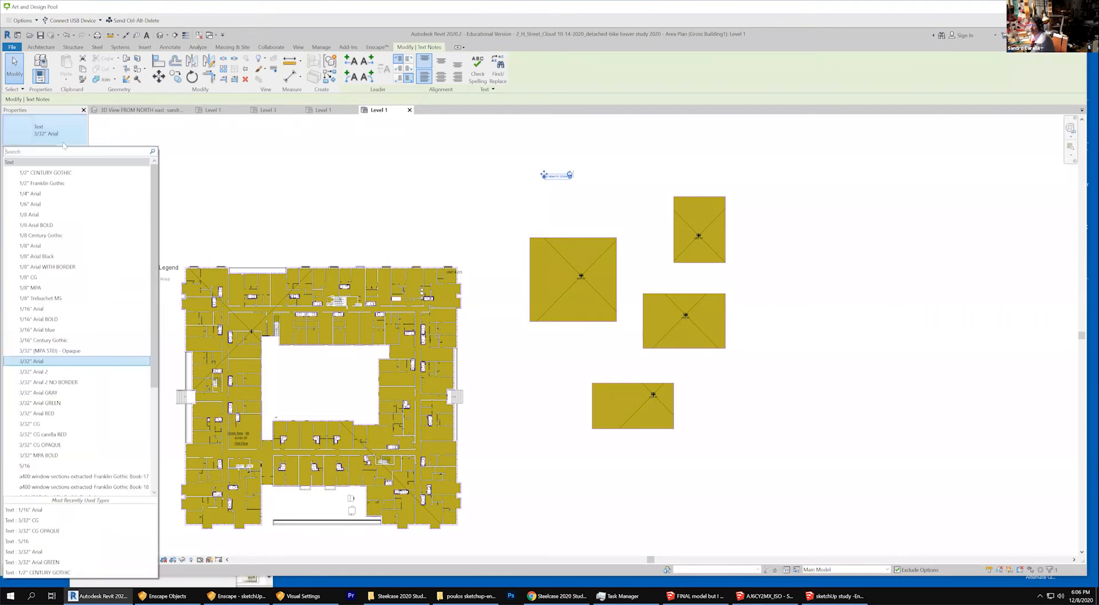
{"action": "left_click", "coordinate": [31, 194]}
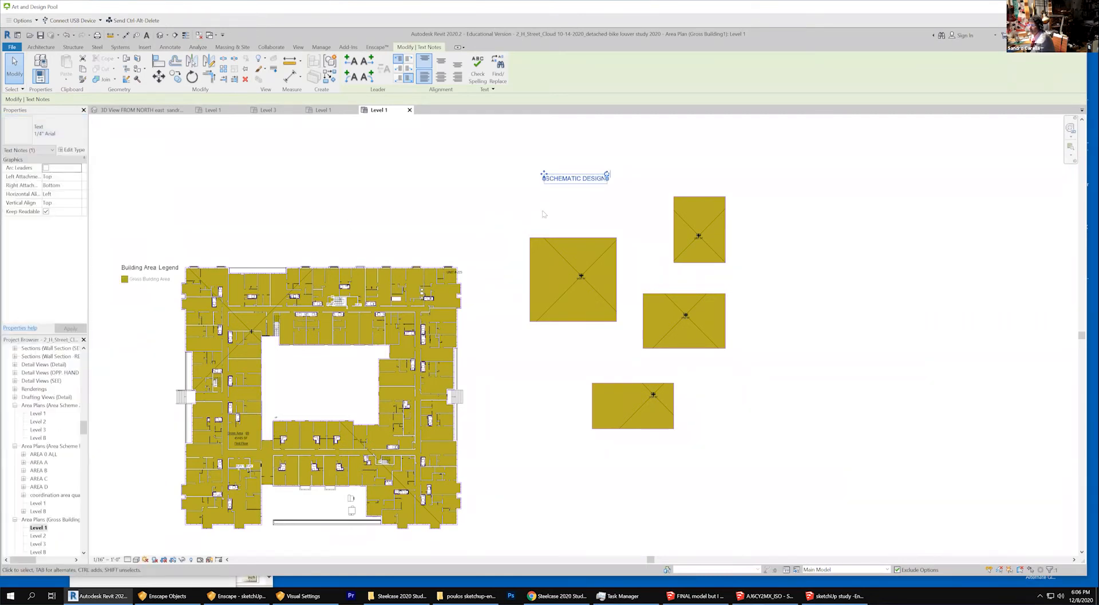
{"action": "left_click", "coordinate": [547, 212]}
Rename the large square area below the SCHEMATIC DESIGN title to SEATING AREA through its area tag.
{"action": "scroll", "coordinate": [564, 206], "scroll_direction": "up", "scroll_amount": 4}
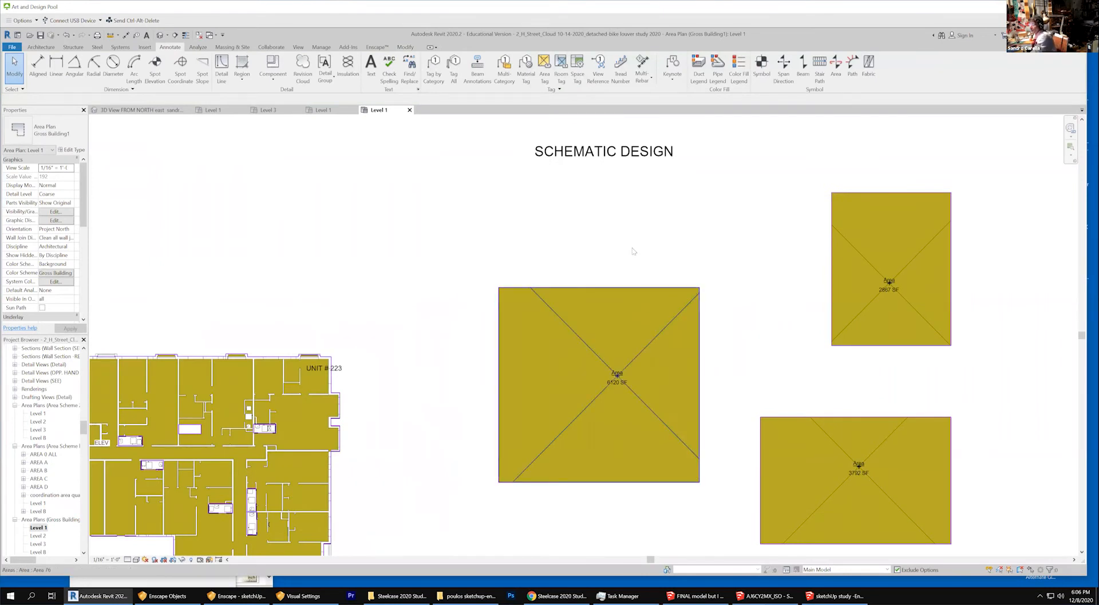
{"action": "scroll", "coordinate": [634, 251], "scroll_direction": "down", "scroll_amount": 2}
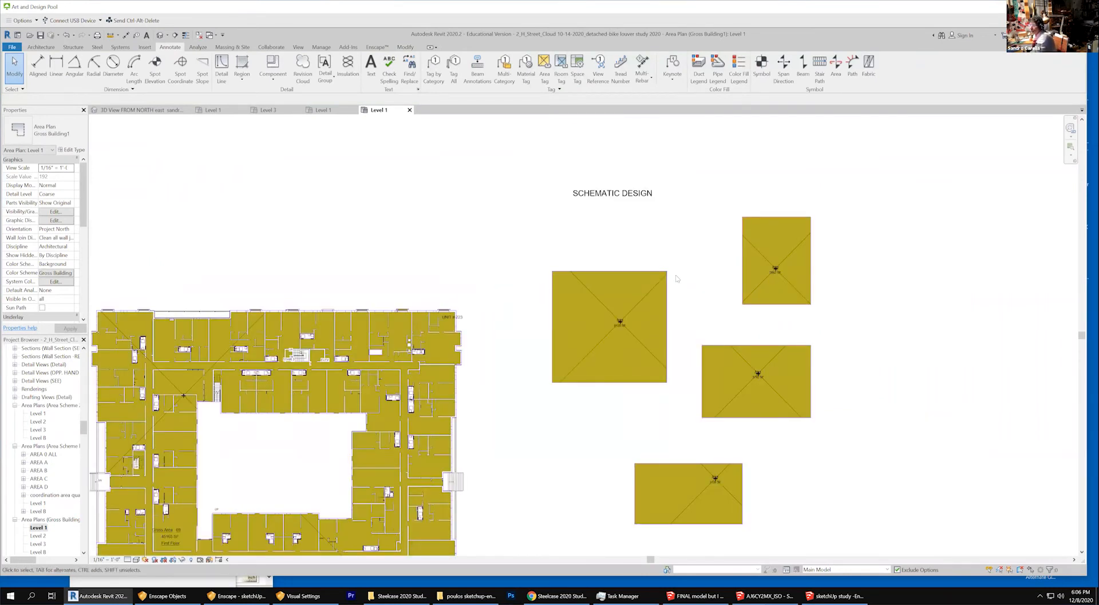
{"action": "scroll", "coordinate": [637, 331], "scroll_direction": "up", "scroll_amount": 3}
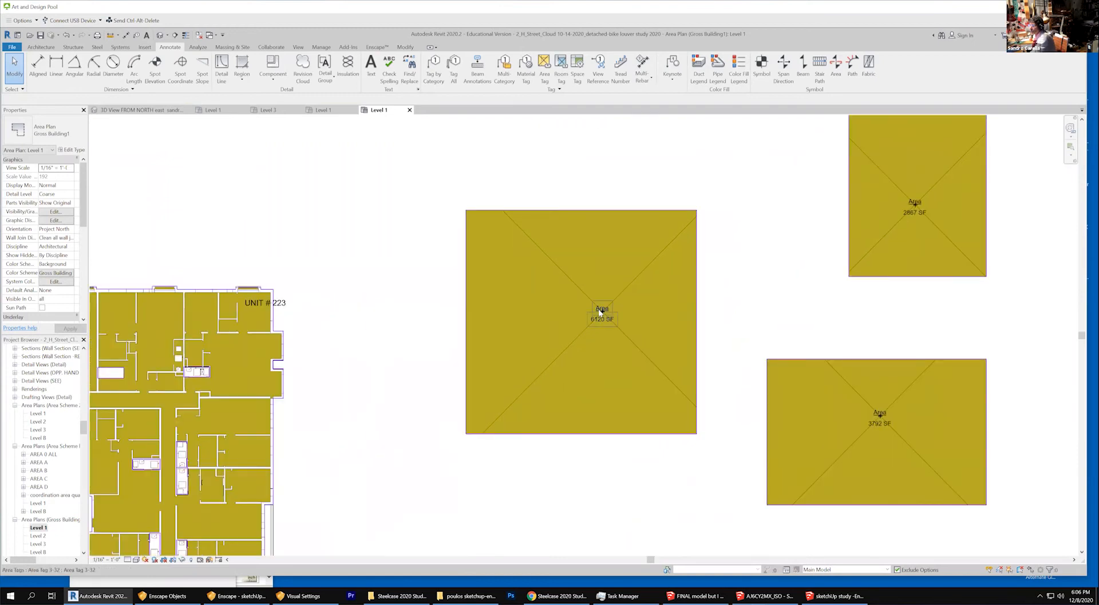
{"action": "left_click", "coordinate": [602, 309]}
{"action": "left_click", "coordinate": [601, 308]}
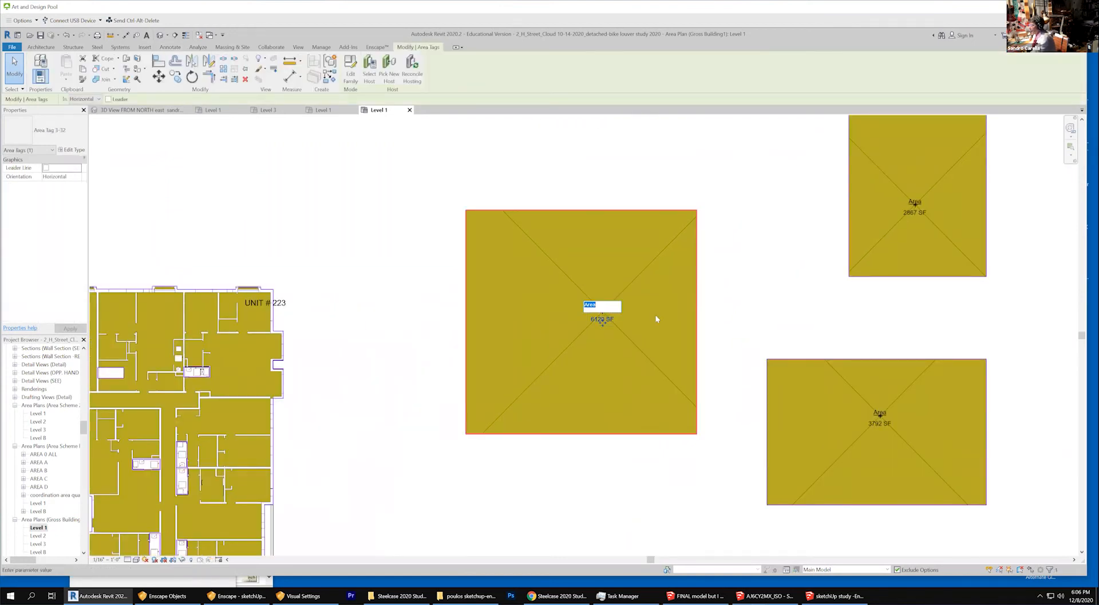
{"action": "key", "text": "BackSpace"}
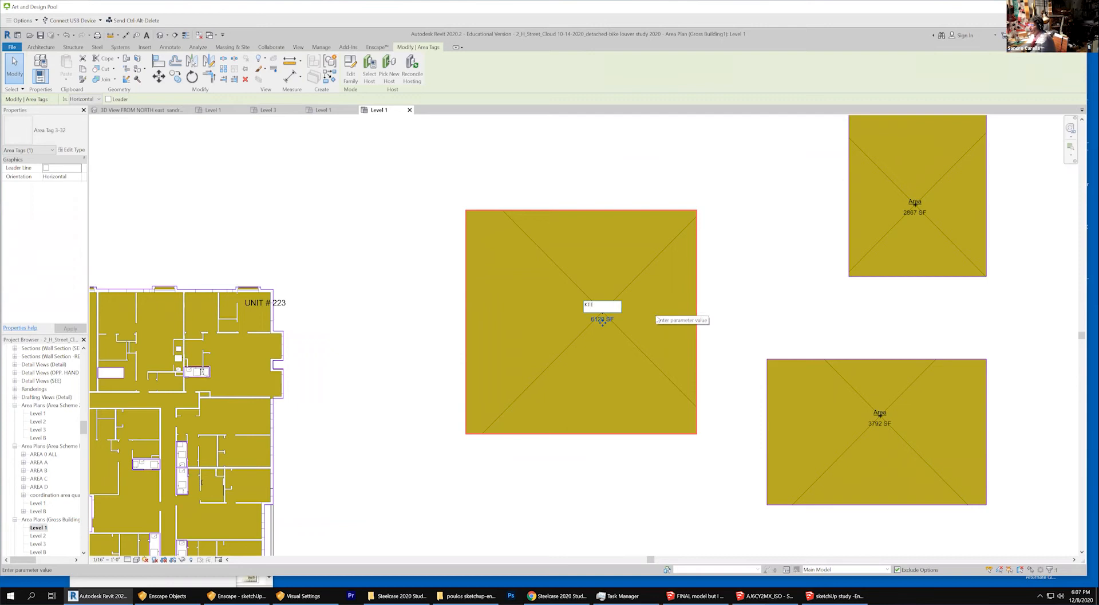
{"action": "type", "text": "SEATING"}
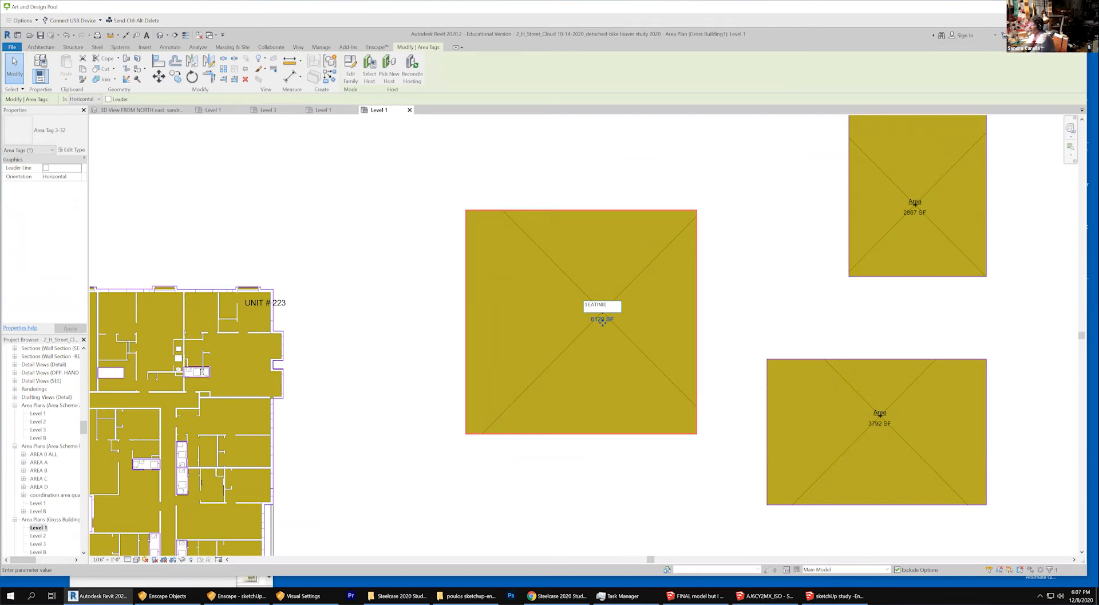
{"action": "type", "text": " AREA"}
{"action": "key", "text": "Return"}
{"action": "left_click", "coordinate": [719, 299]}
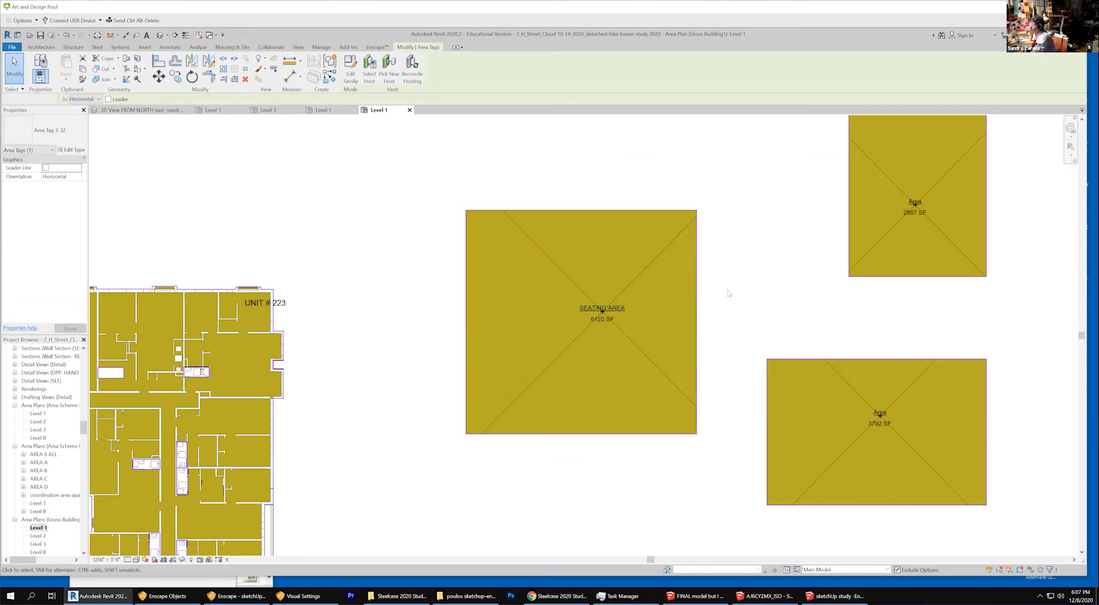
Rename the northeastern rectangular area to KITCHEN through its area tag.
{"action": "scroll", "coordinate": [618, 266], "scroll_direction": "down", "scroll_amount": 2}
{"action": "scroll", "coordinate": [805, 239], "scroll_direction": "up", "scroll_amount": 4}
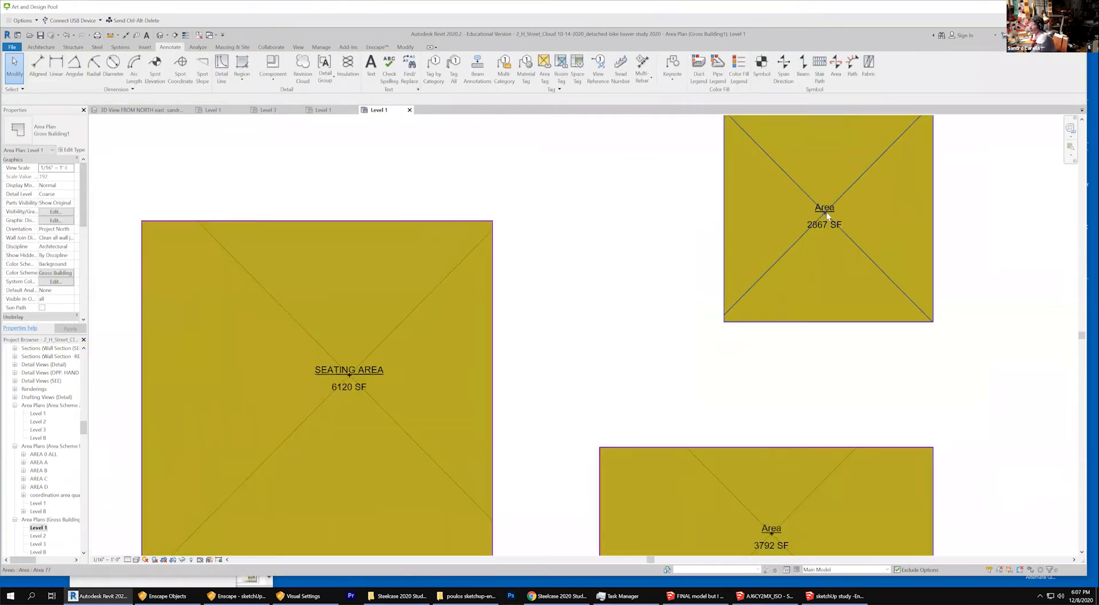
{"action": "left_click", "coordinate": [835, 204]}
{"action": "left_click", "coordinate": [831, 203]}
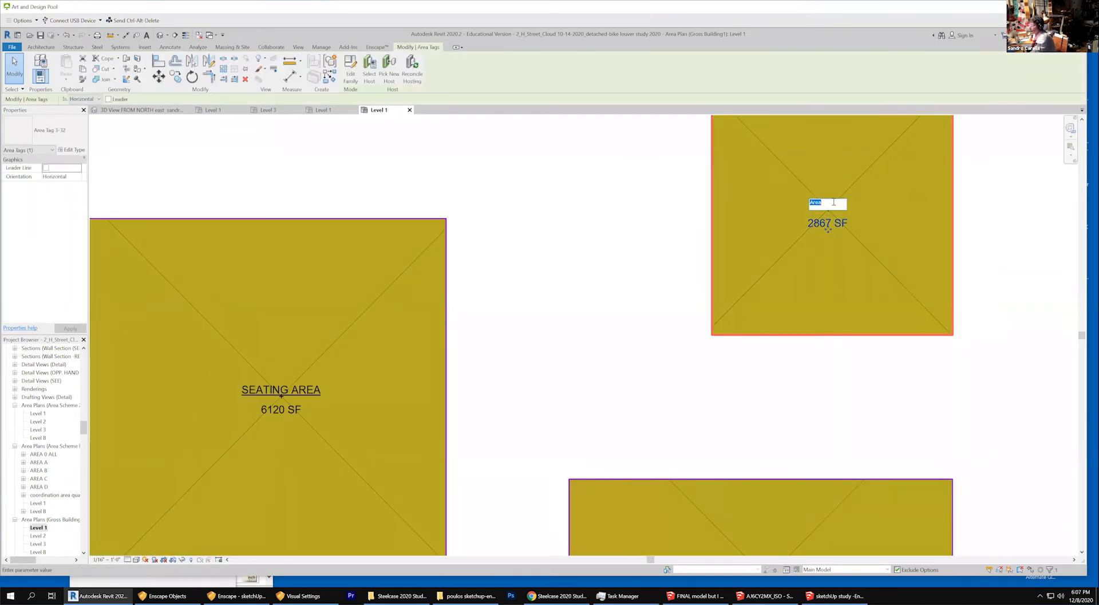
{"action": "type", "text": "KT"}
{"action": "key", "text": "BackSpace"}
{"action": "type", "text": "ITCHEN"}
{"action": "key", "text": "Return"}
{"action": "scroll", "coordinate": [824, 154], "scroll_direction": "down", "scroll_amount": 1}
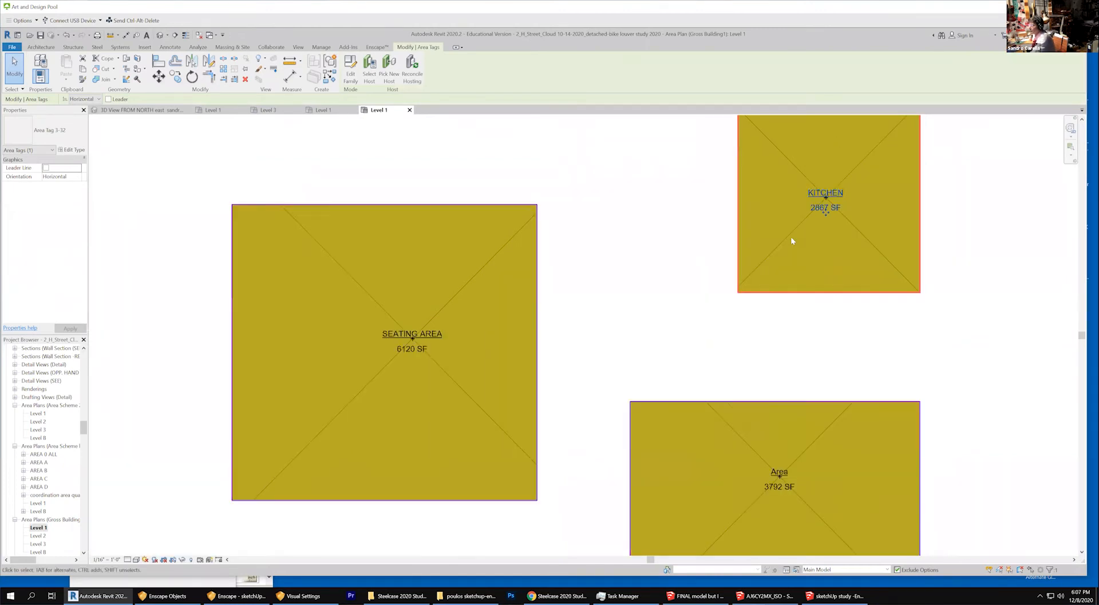
Rename the rectangular area directly south of the kitchen to BAR LOUNGE through its area tag.
{"action": "scroll", "coordinate": [791, 236], "scroll_direction": "down", "scroll_amount": 4}
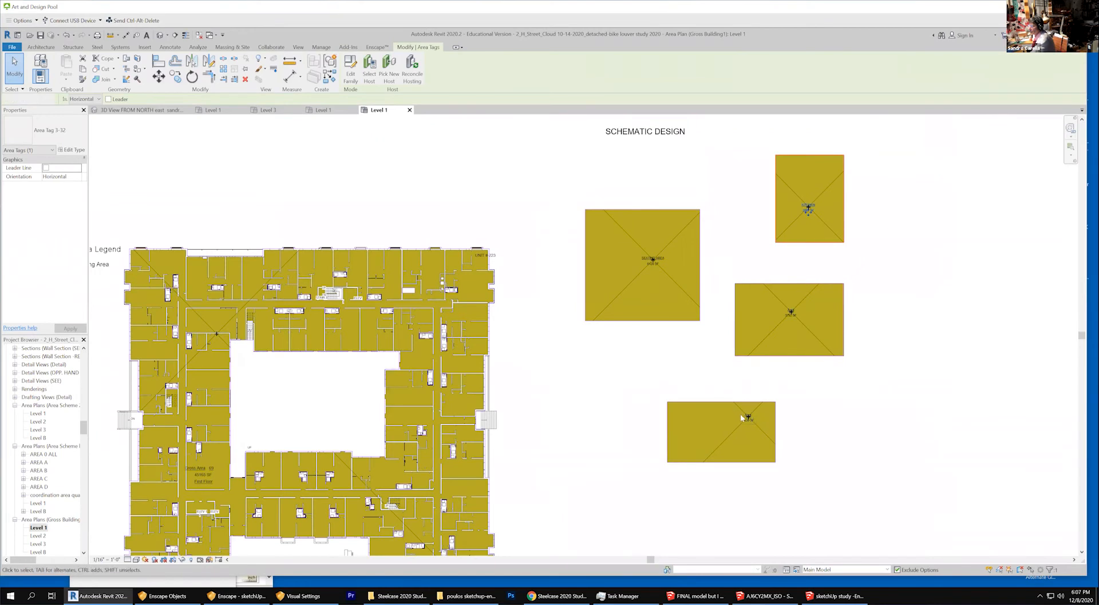
{"action": "scroll", "coordinate": [740, 413], "scroll_direction": "up", "scroll_amount": 5}
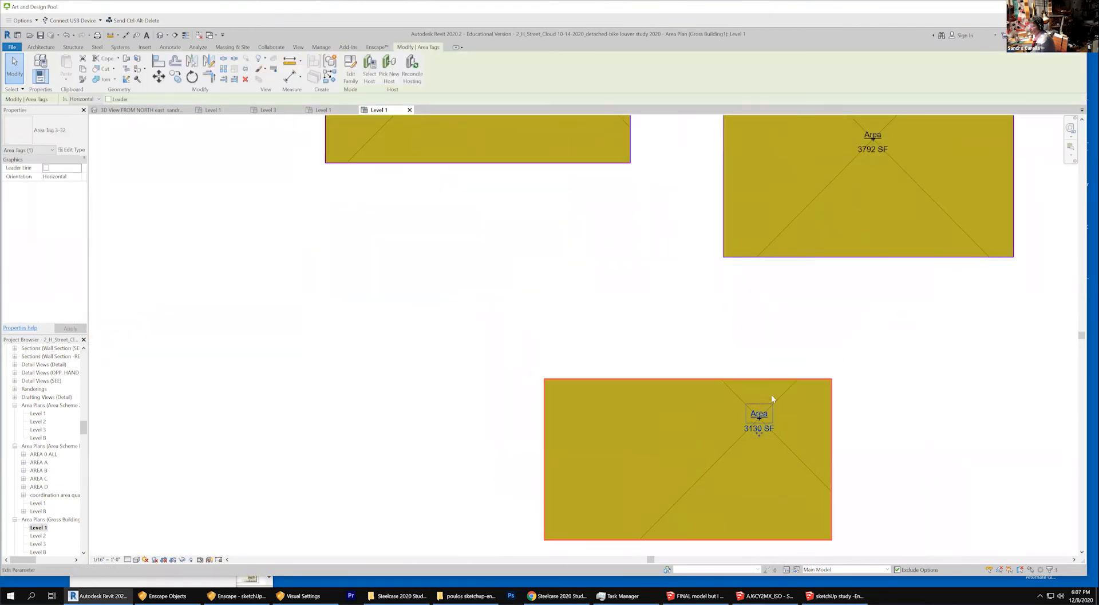
{"action": "left_click", "coordinate": [876, 134]}
{"action": "left_click", "coordinate": [876, 134]}
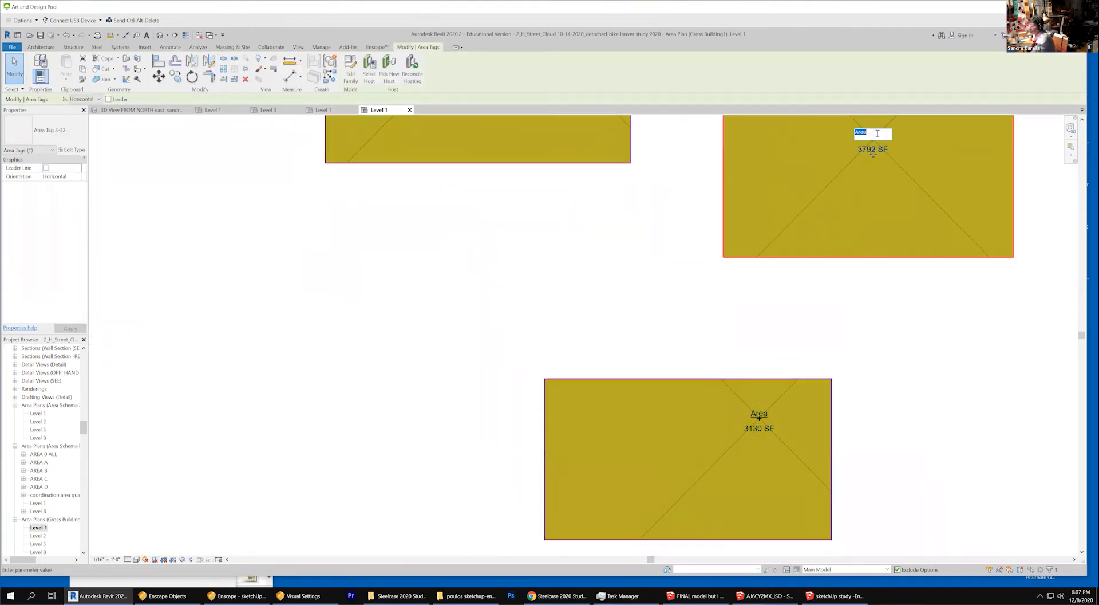
{"action": "type", "text": "BAR"}
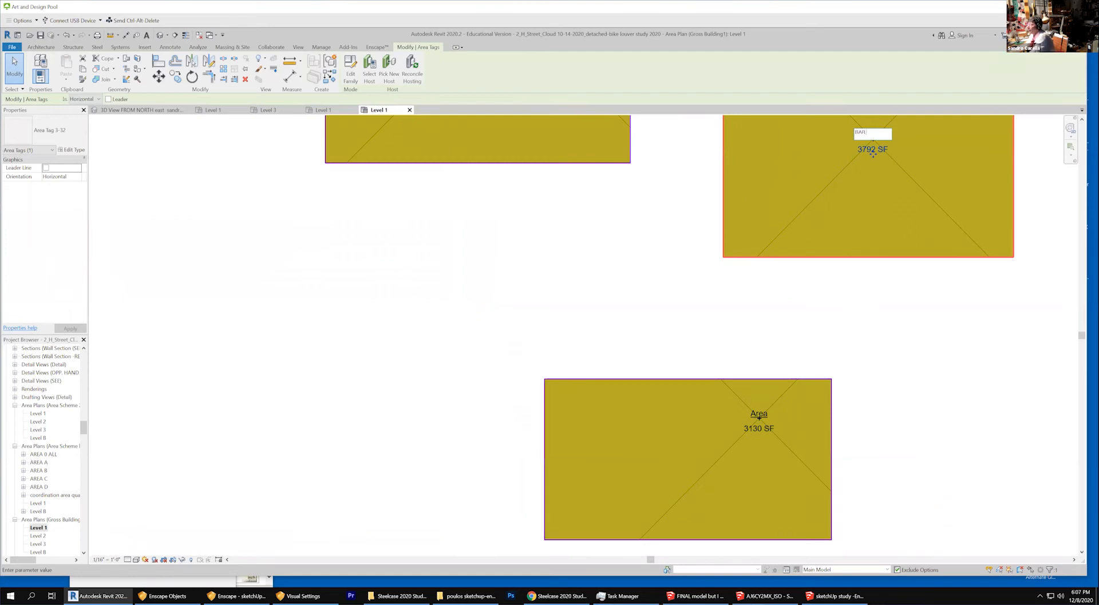
{"action": "type", "text": " LOUNGE"}
{"action": "key", "text": "Return"}
Rename the southernmost rectangular area to REST ROOMS through its area tag.
{"action": "left_click", "coordinate": [758, 417]}
{"action": "left_click", "coordinate": [756, 412]}
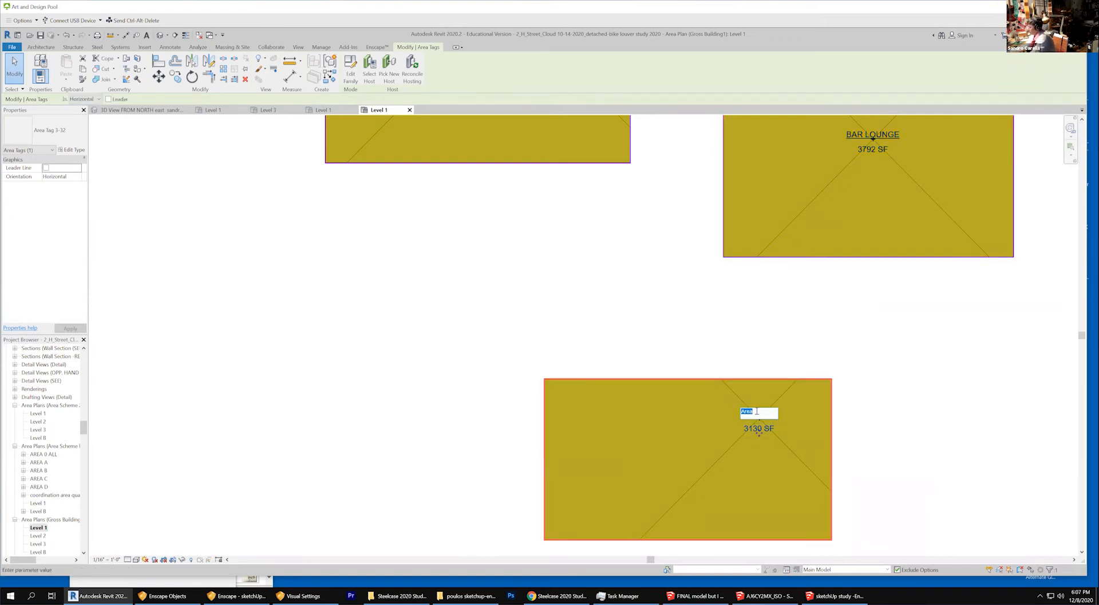
{"action": "type", "text": "REST ROOSM"}
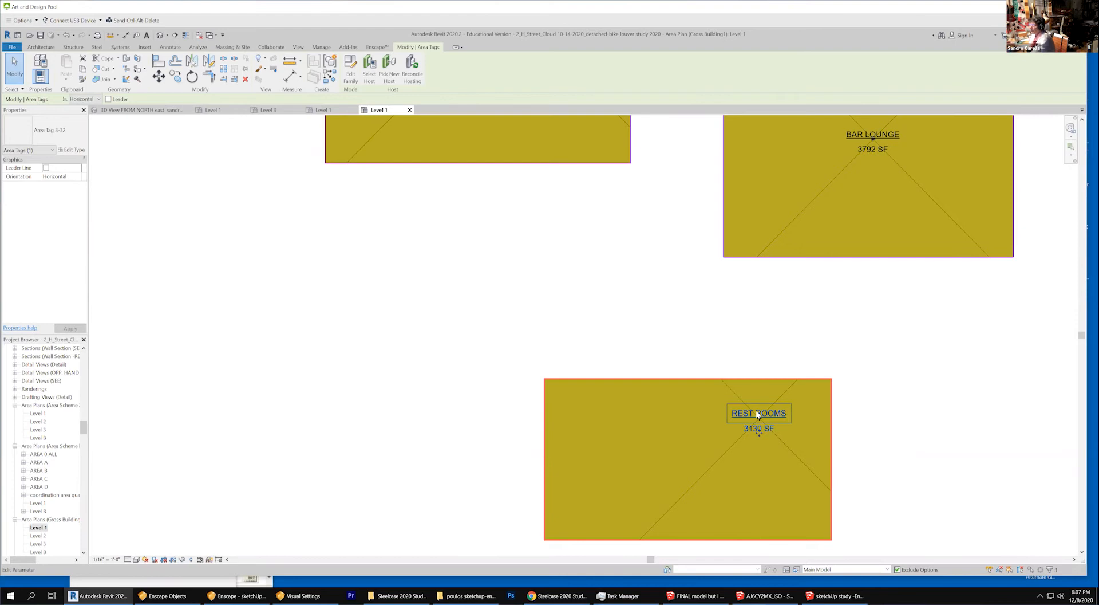
{"action": "key", "text": "Return"}
Move the Building Area Legend from the building's northwest corner to the empty space east of the REST ROOMS area.
{"action": "scroll", "coordinate": [765, 338], "scroll_direction": "down", "scroll_amount": 3}
{"action": "scroll", "coordinate": [744, 372], "scroll_direction": "down", "scroll_amount": 2}
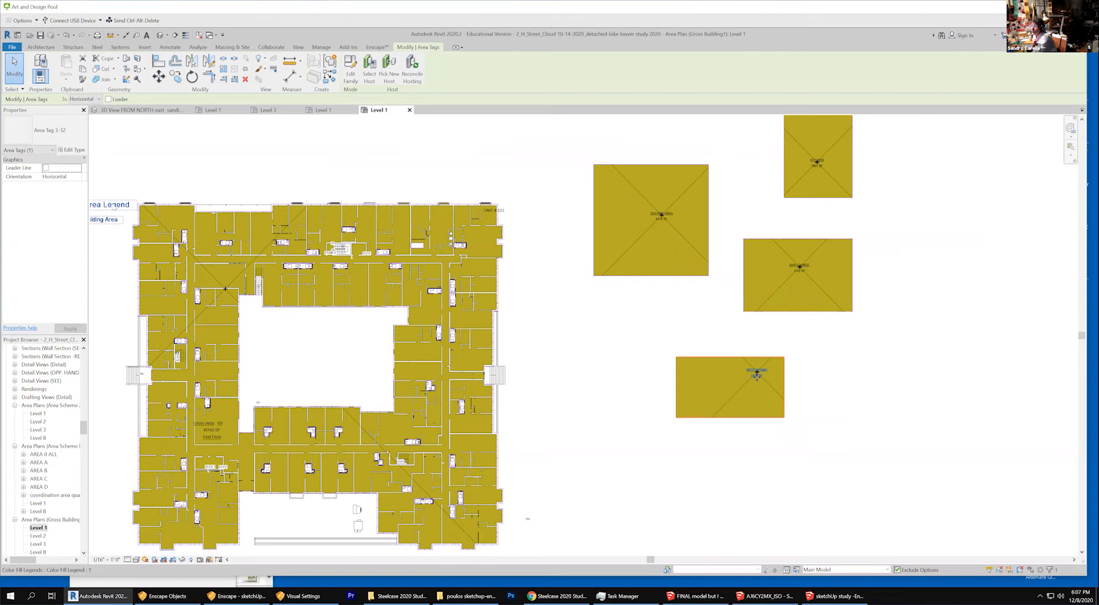
{"action": "left_click", "coordinate": [154, 205]}
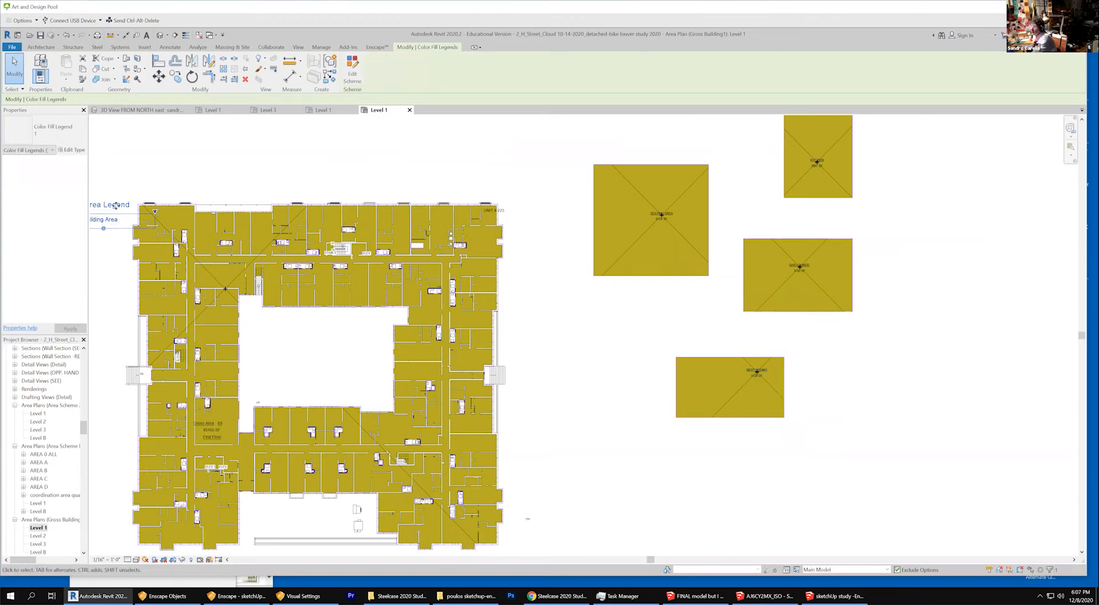
{"action": "mouse_move", "coordinate": [127, 202]}
{"action": "left_mouse_down"}
{"action": "mouse_move", "coordinate": [707, 353]}
{"action": "mouse_move", "coordinate": [929, 354]}
{"action": "left_mouse_up"}
{"action": "left_click", "coordinate": [916, 412]}
Edit the Building Area Legend's color scheme to color areas by Name, accept the loss of existing colors, and apply it.
{"action": "scroll", "coordinate": [929, 393], "scroll_direction": "up", "scroll_amount": 3}
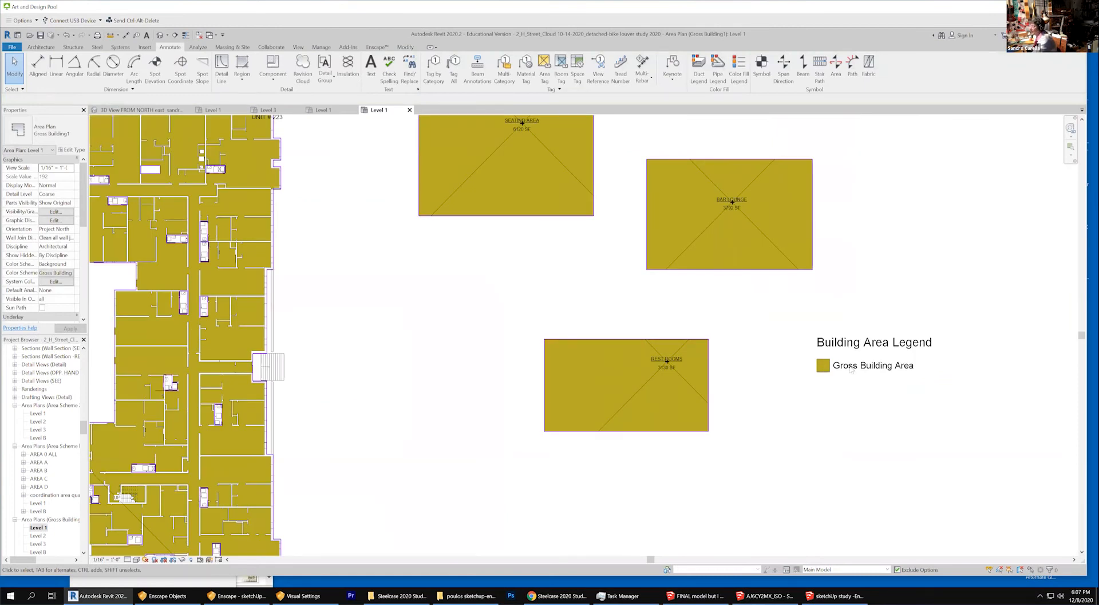
{"action": "scroll", "coordinate": [772, 415], "scroll_direction": "down", "scroll_amount": 2}
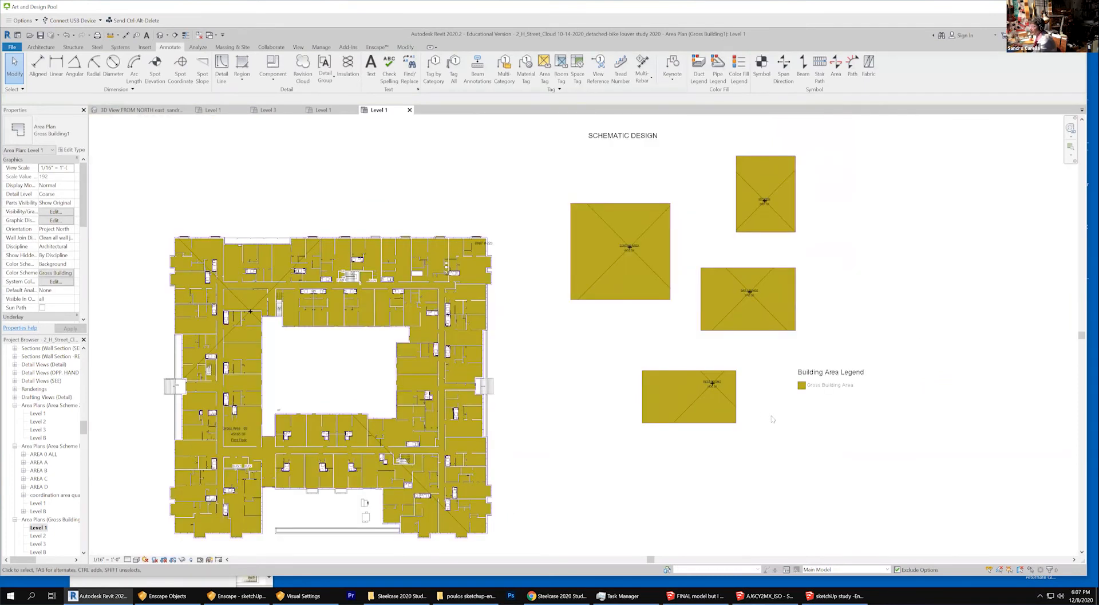
{"action": "left_click", "coordinate": [840, 375]}
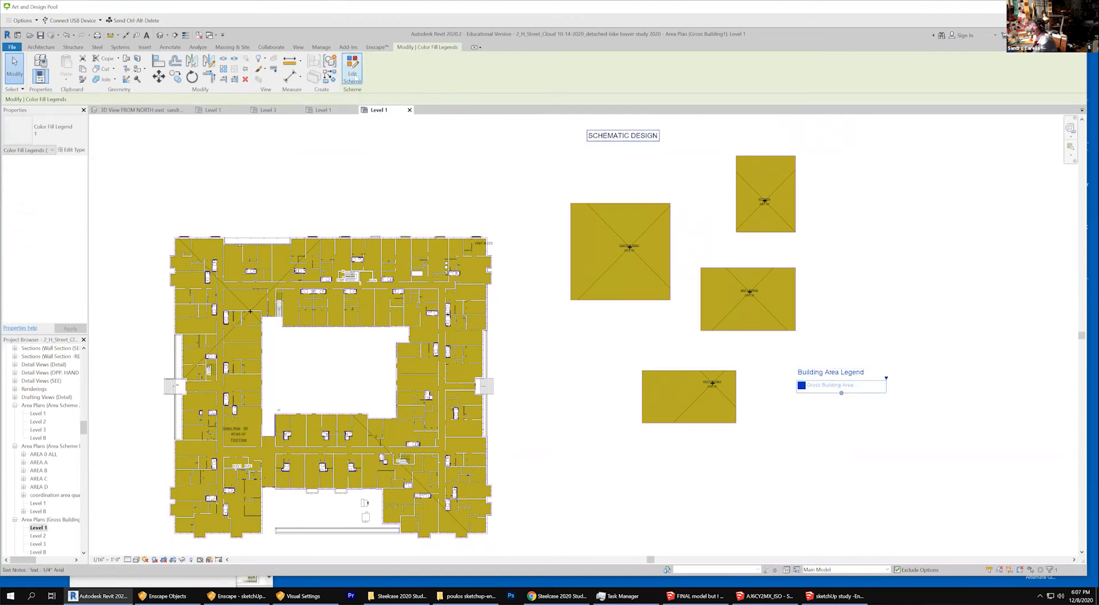
{"action": "left_click", "coordinate": [353, 73]}
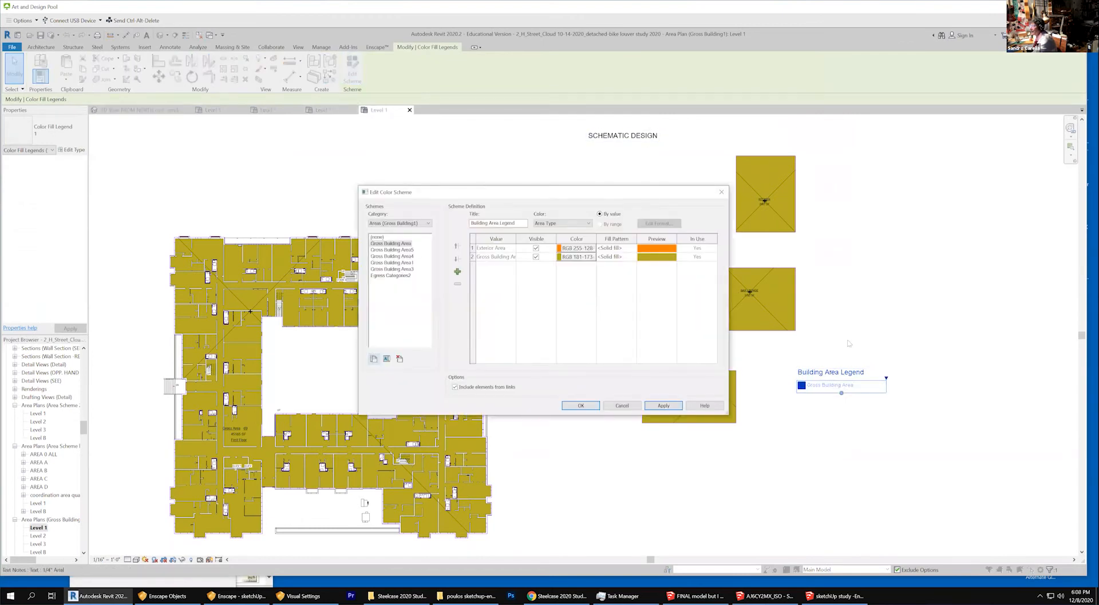
{"action": "left_click", "coordinate": [568, 226]}
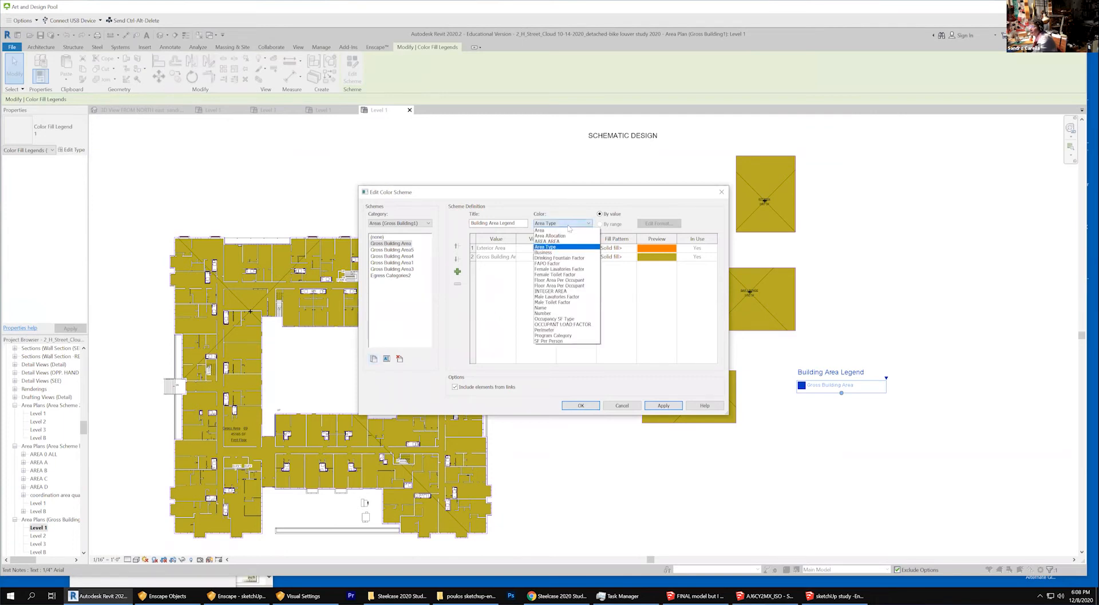
{"action": "left_click", "coordinate": [559, 308]}
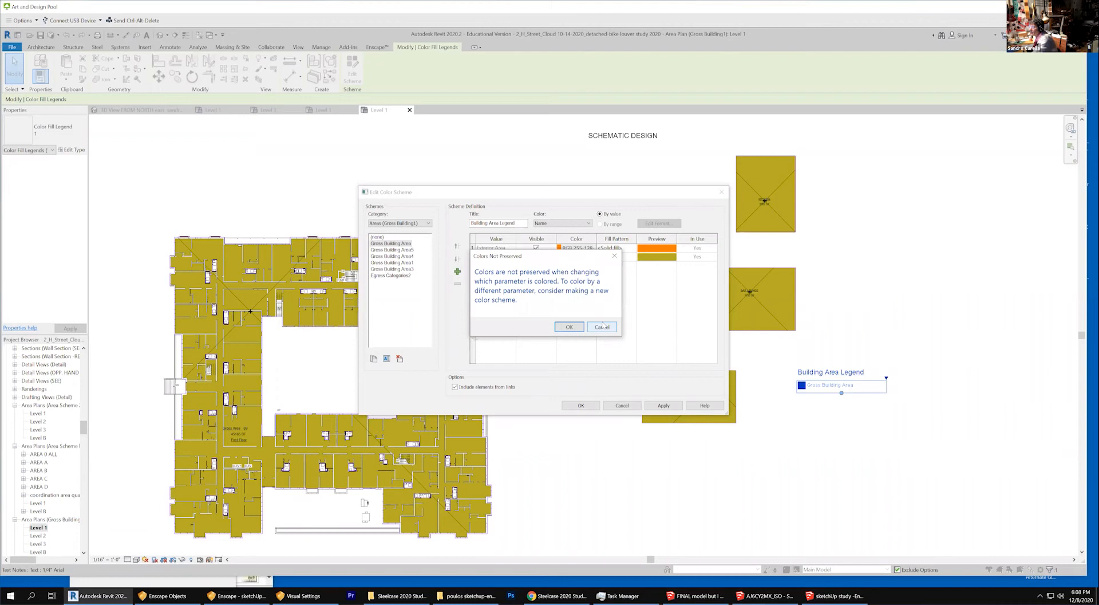
{"action": "left_click", "coordinate": [581, 326]}
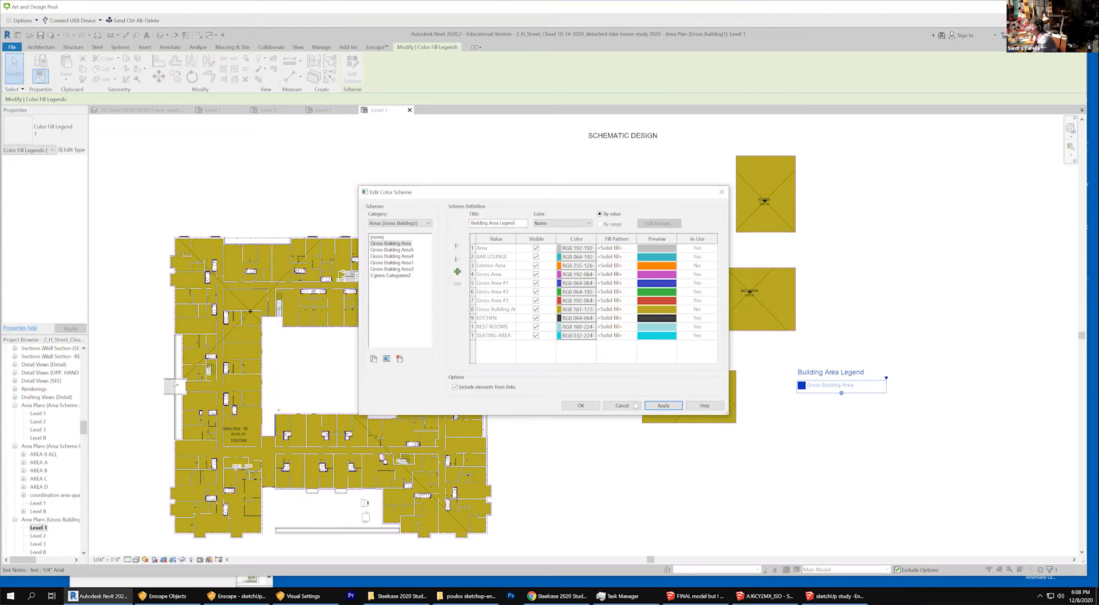
{"action": "left_click", "coordinate": [663, 408]}
{"action": "left_click", "coordinate": [590, 405]}
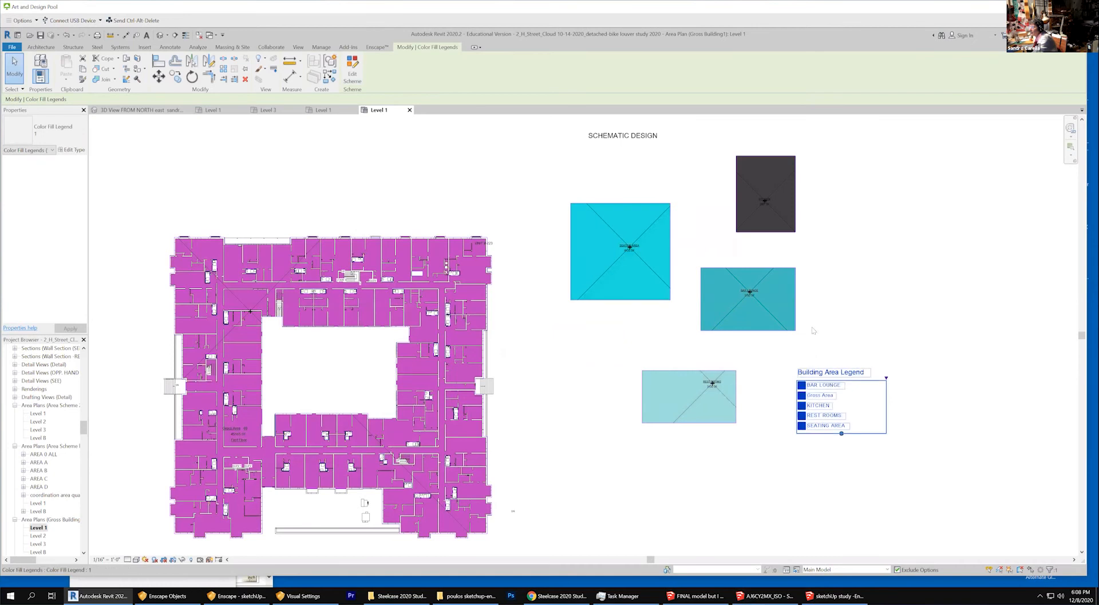
{"action": "scroll", "coordinate": [824, 322], "scroll_direction": "up", "scroll_amount": 2}
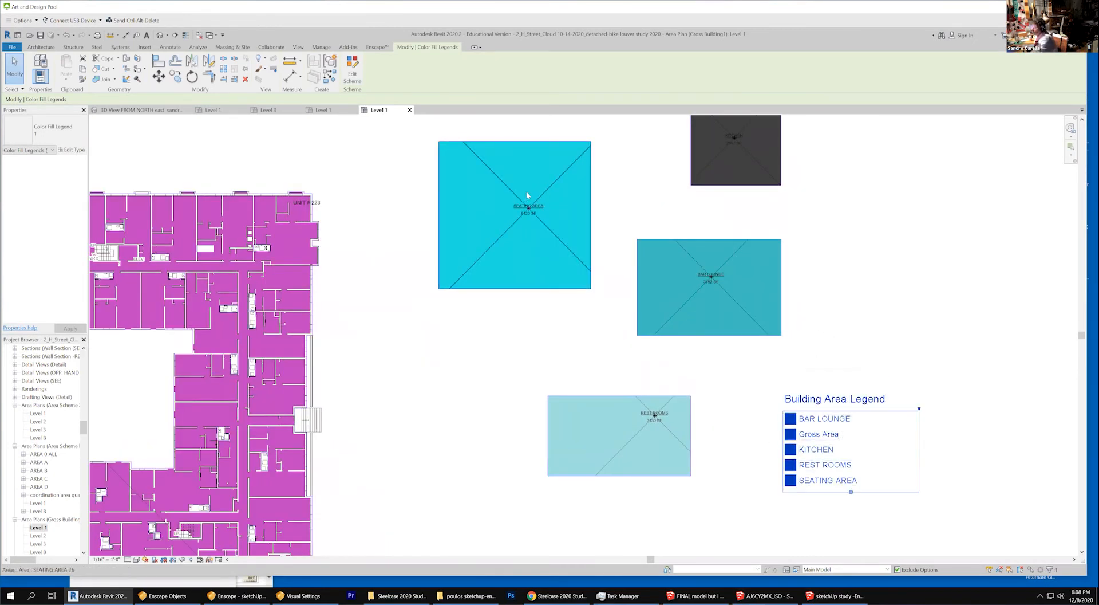
Shrink the SEATING AREA to about 3578 SF by moving its south boundary north and its east boundary west.
{"action": "scroll", "coordinate": [532, 201], "scroll_direction": "up", "scroll_amount": 1}
{"action": "scroll", "coordinate": [549, 239], "scroll_direction": "up", "scroll_amount": 1}
{"action": "scroll", "coordinate": [616, 344], "scroll_direction": "down", "scroll_amount": 2}
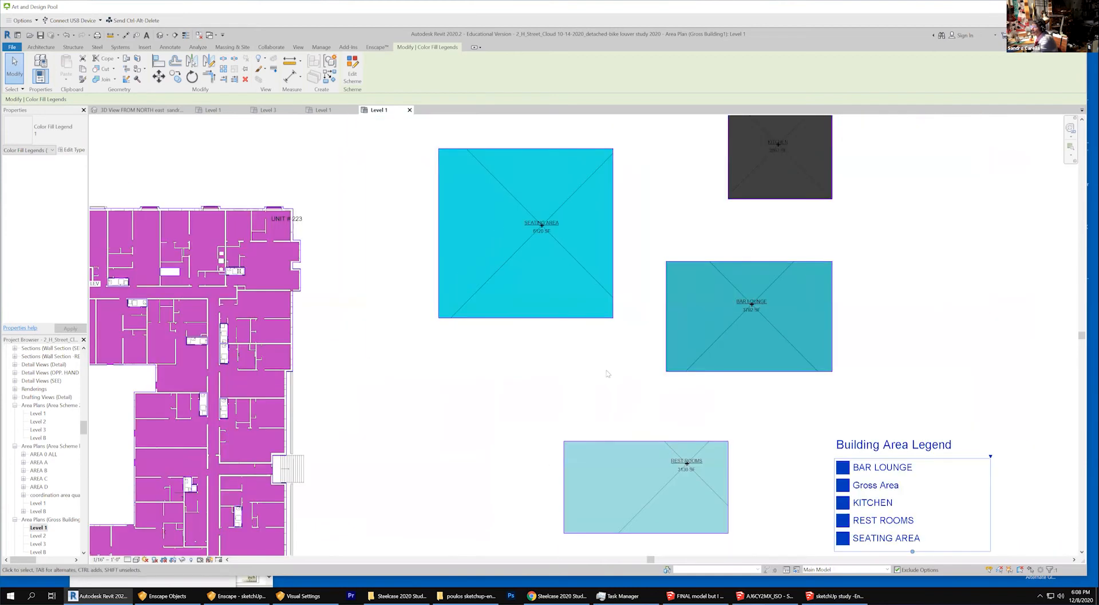
{"action": "scroll", "coordinate": [606, 373], "scroll_direction": "down", "scroll_amount": 1}
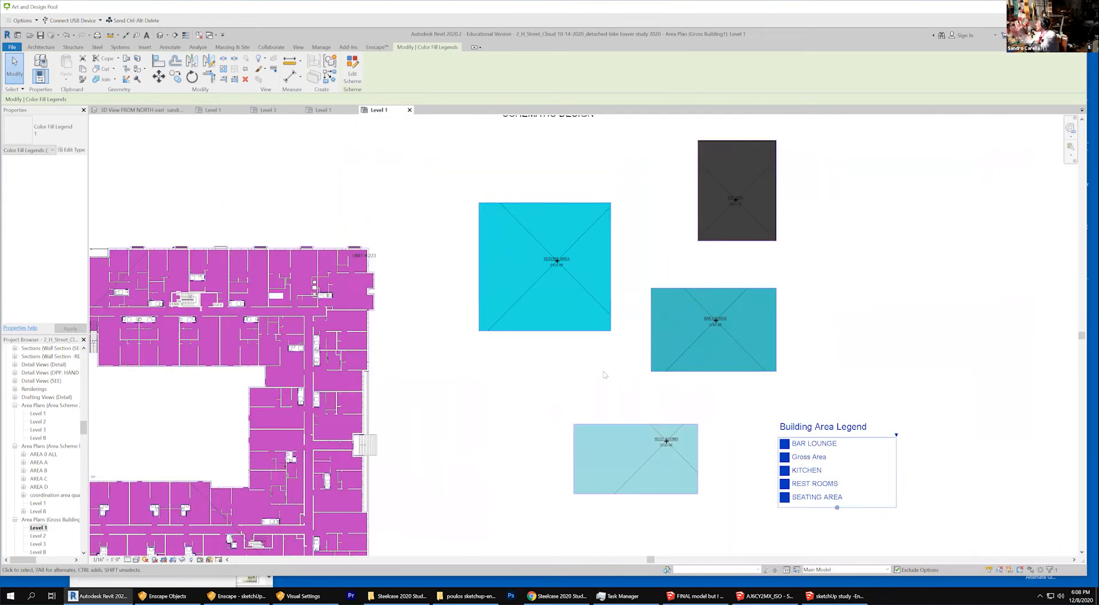
{"action": "scroll", "coordinate": [559, 254], "scroll_direction": "up", "scroll_amount": 3}
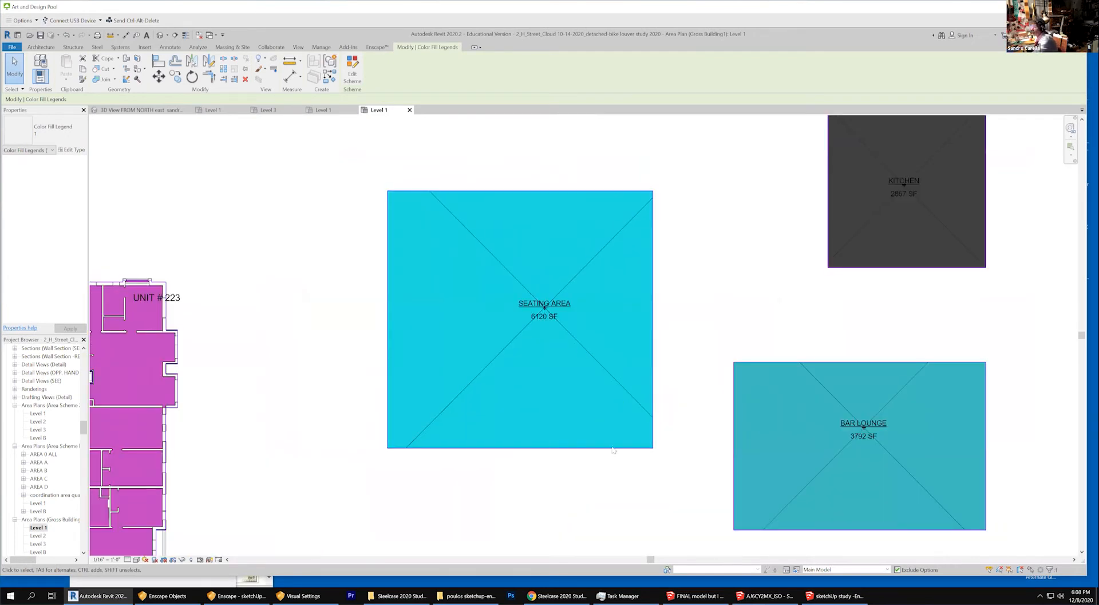
{"action": "left_click_drag", "start_coordinate": [563, 447], "coordinate": [560, 375]}
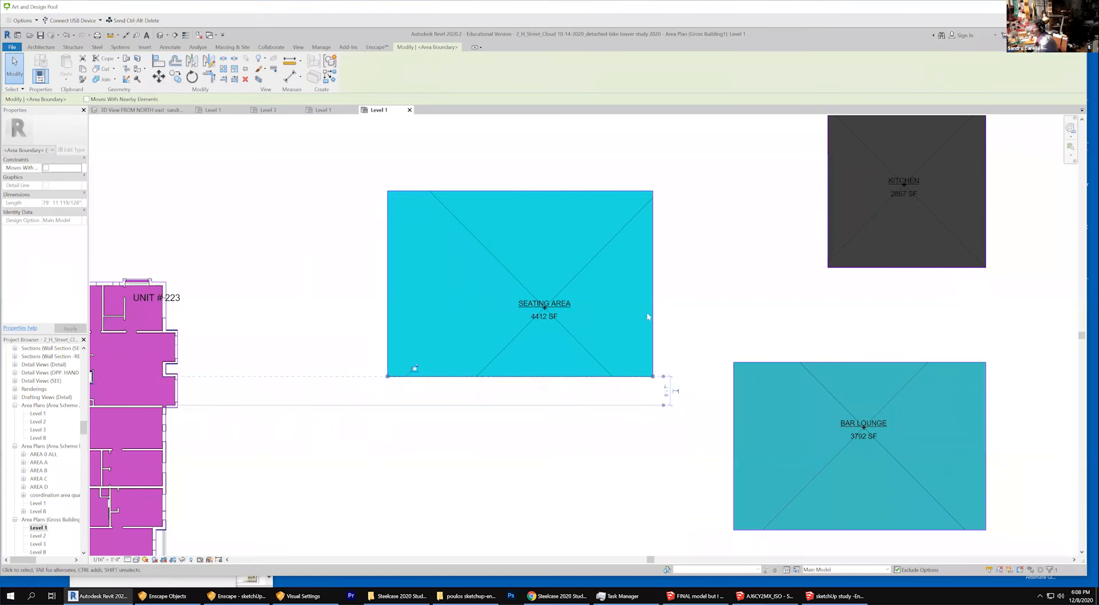
{"action": "left_click_drag", "start_coordinate": [654, 312], "coordinate": [515, 386]}
{"action": "key", "text": "Escape"}
{"action": "scroll", "coordinate": [518, 389], "scroll_direction": "up", "scroll_amount": 1}
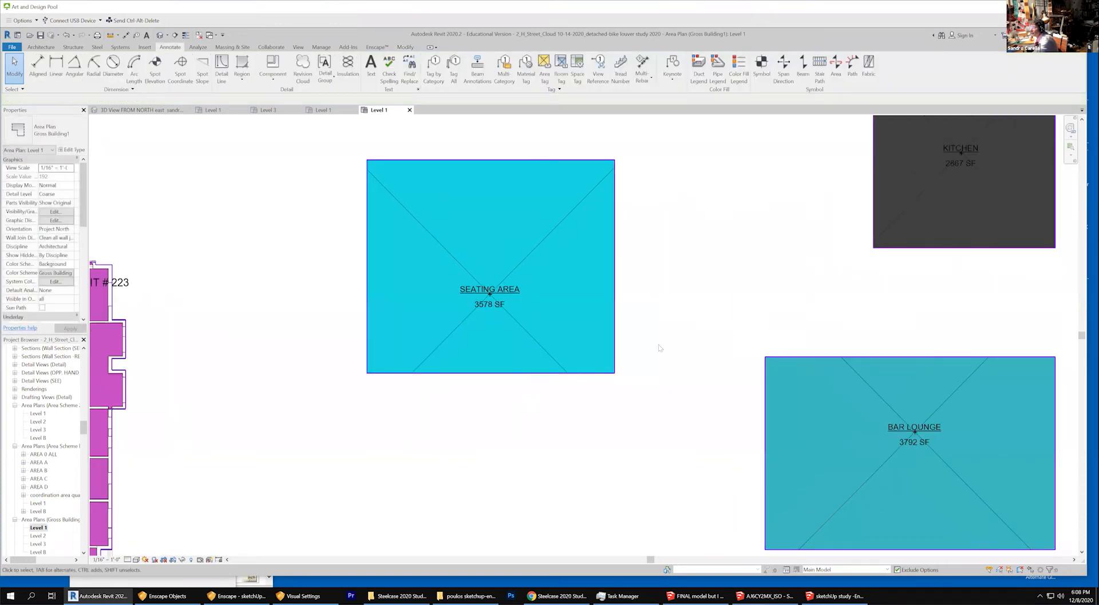
Move the east boundary of the BAR LOUNGE area west, reducing the area to about 2545 SF.
{"action": "scroll", "coordinate": [630, 389], "scroll_direction": "down", "scroll_amount": 4}
{"action": "left_click_drag", "start_coordinate": [868, 406], "coordinate": [813, 401]}
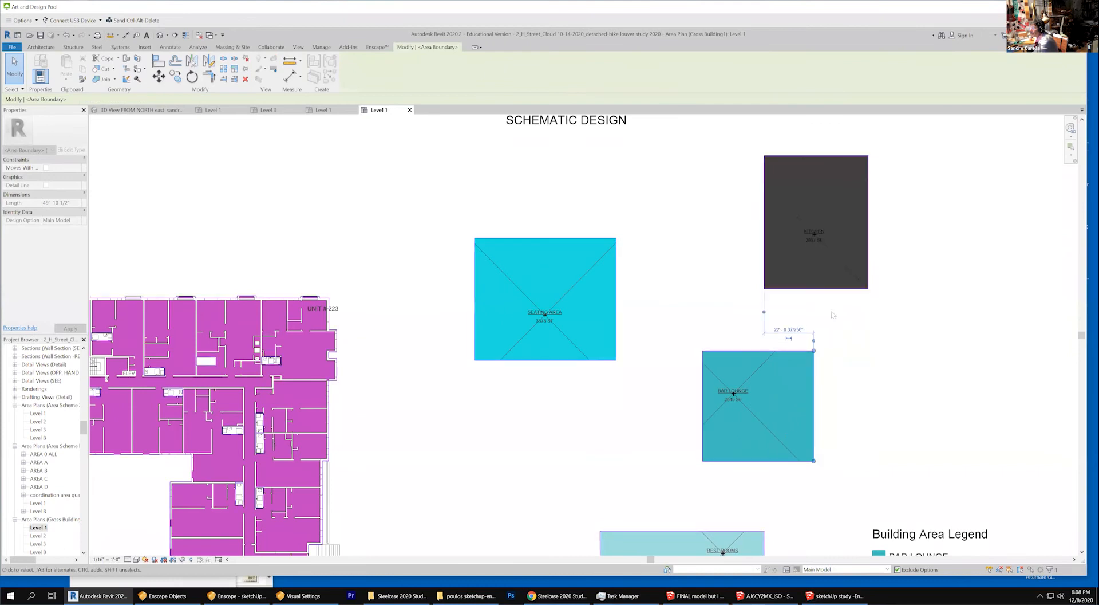
{"action": "scroll", "coordinate": [827, 214], "scroll_direction": "up", "scroll_amount": 3}
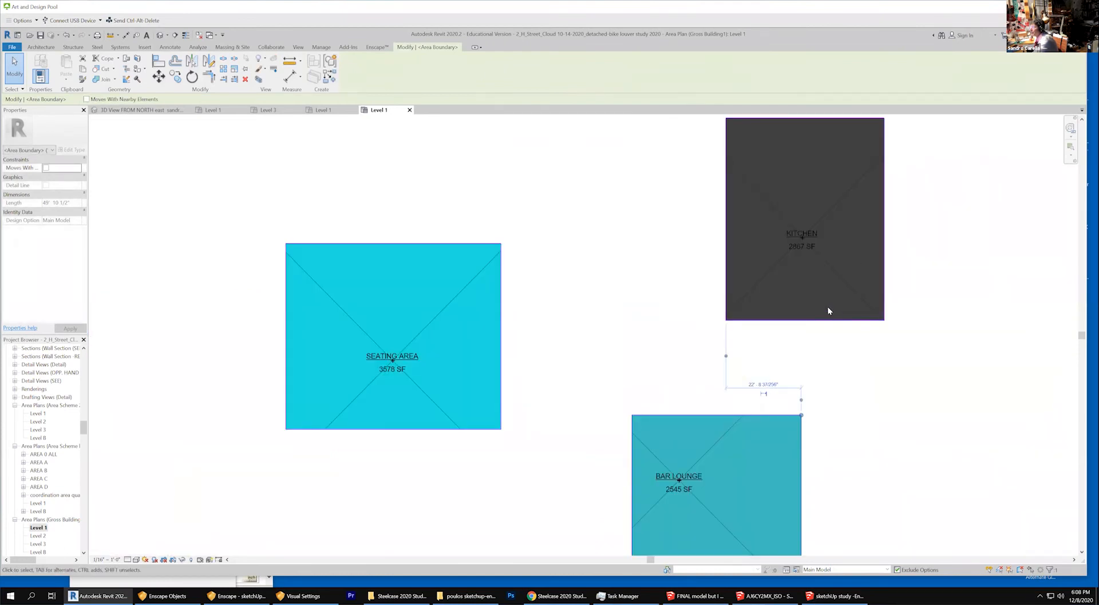
Edit the Building Area Legend's color scheme to give KITCHEN the salmon color RGB 255-128-128, and apply it to the plan.
{"action": "scroll", "coordinate": [768, 311], "scroll_direction": "down", "scroll_amount": 4}
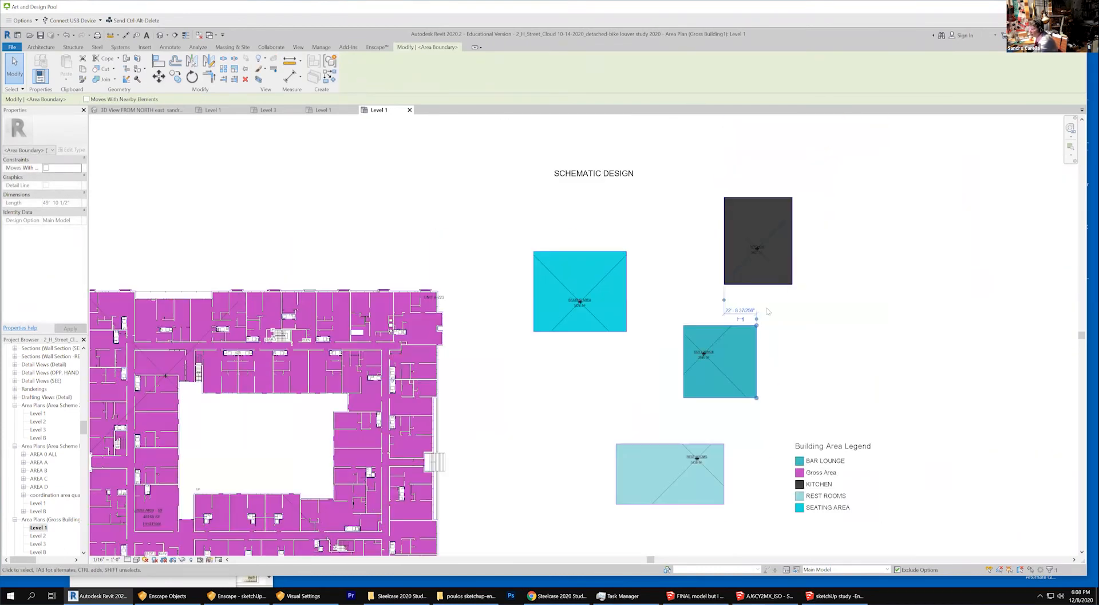
{"action": "left_click", "coordinate": [825, 459]}
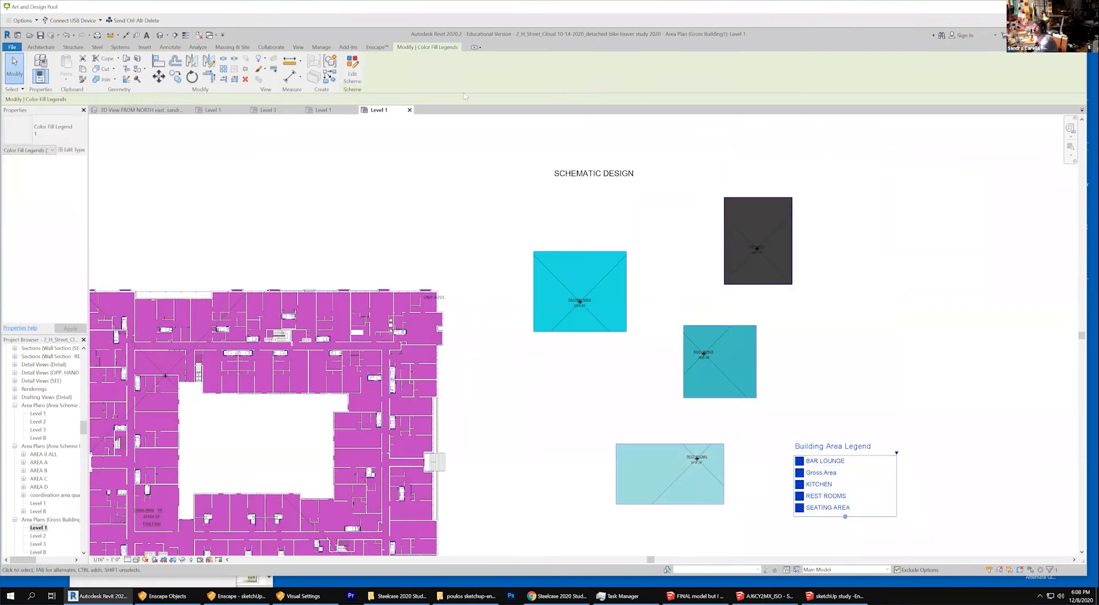
{"action": "left_click", "coordinate": [356, 67]}
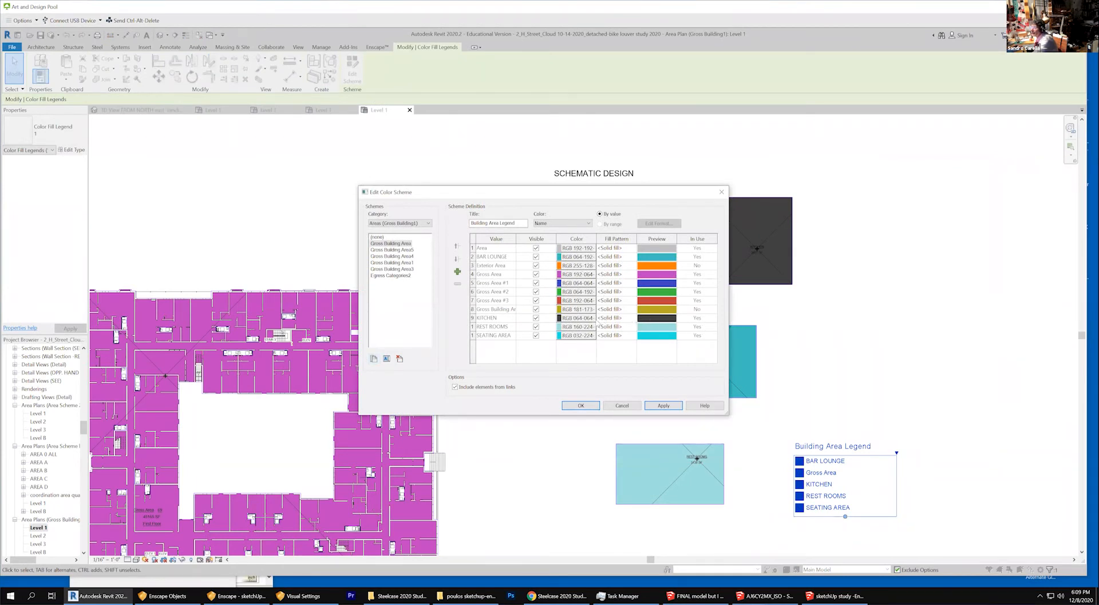
{"action": "left_click", "coordinate": [585, 319]}
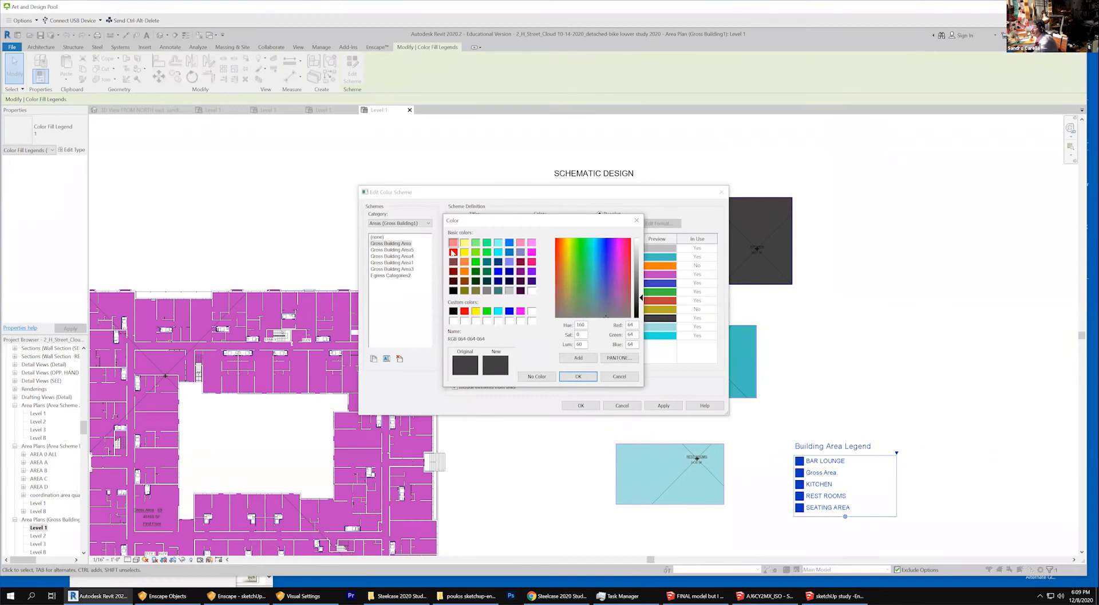
{"action": "left_click", "coordinate": [453, 242]}
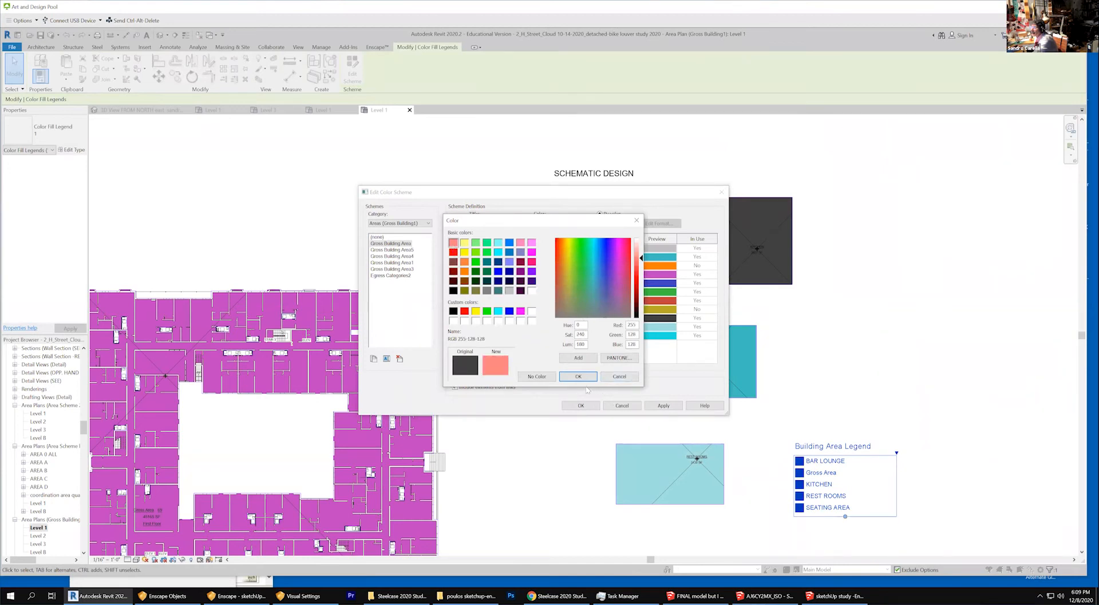
{"action": "left_click", "coordinate": [578, 376]}
{"action": "left_click", "coordinate": [581, 404]}
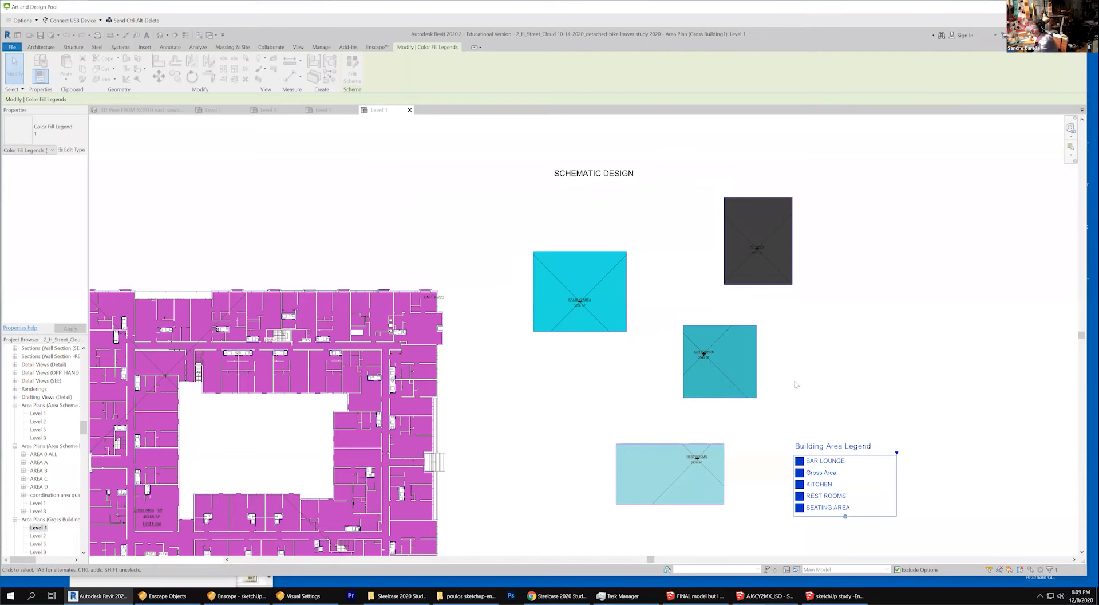
{"action": "left_click", "coordinate": [797, 382]}
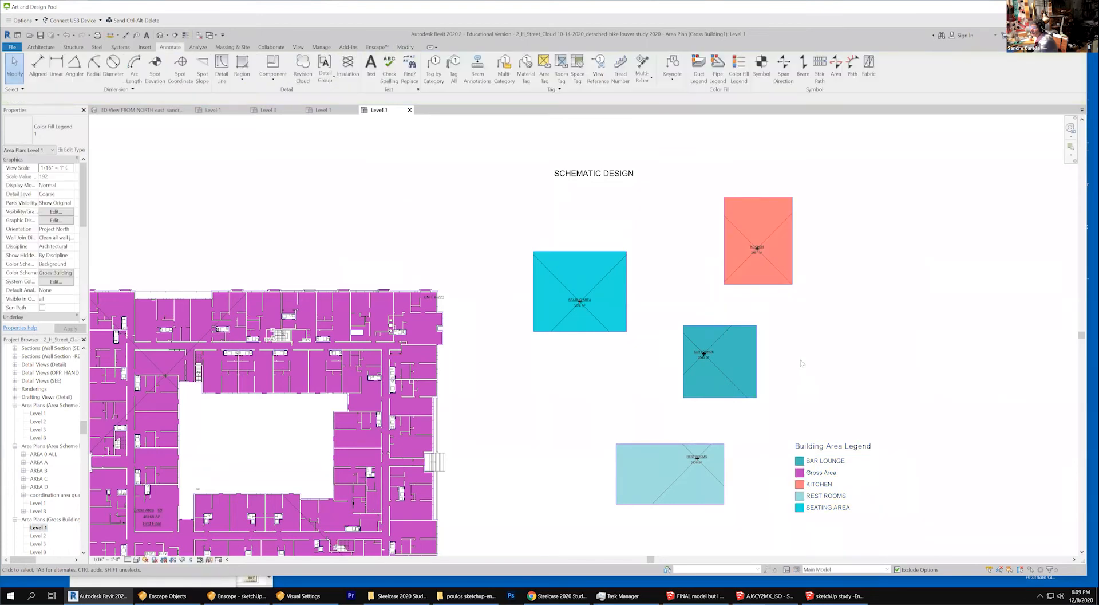
Switch to the Chrome browser and search the web for OCCUPANT LOAD.
{"action": "scroll", "coordinate": [768, 252], "scroll_direction": "up", "scroll_amount": 4}
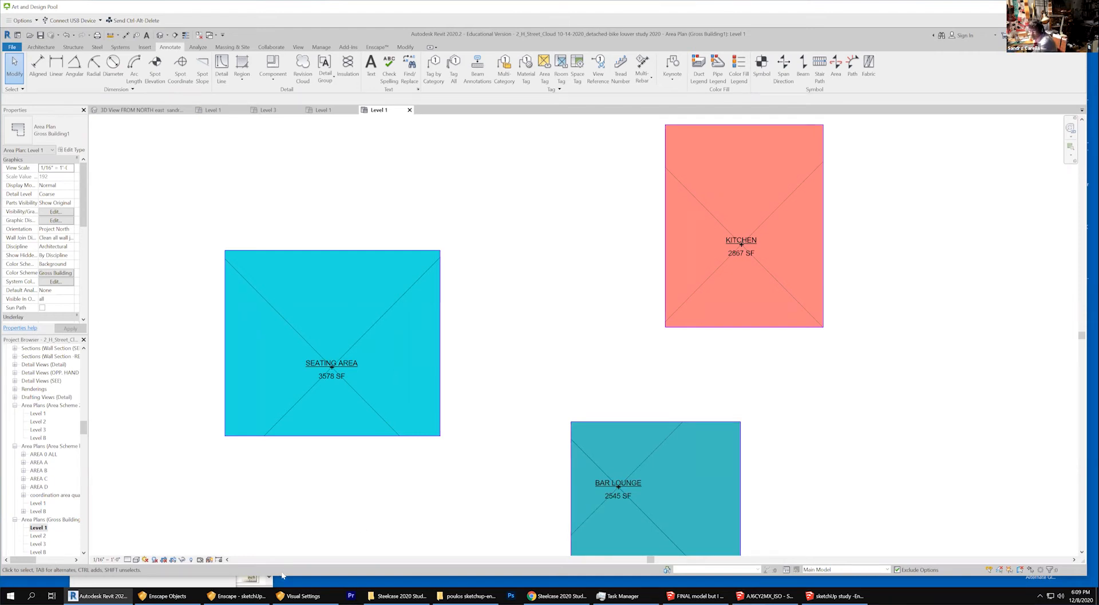
{"action": "left_click", "coordinate": [556, 596]}
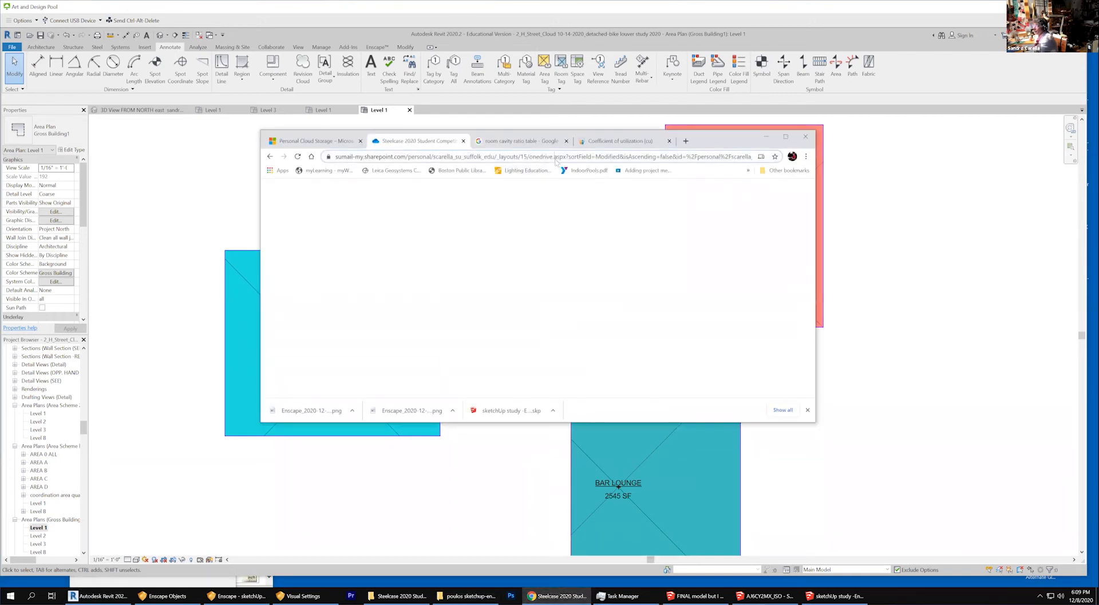
{"action": "left_click", "coordinate": [555, 157]}
{"action": "type", "text": "OOCCUP"}
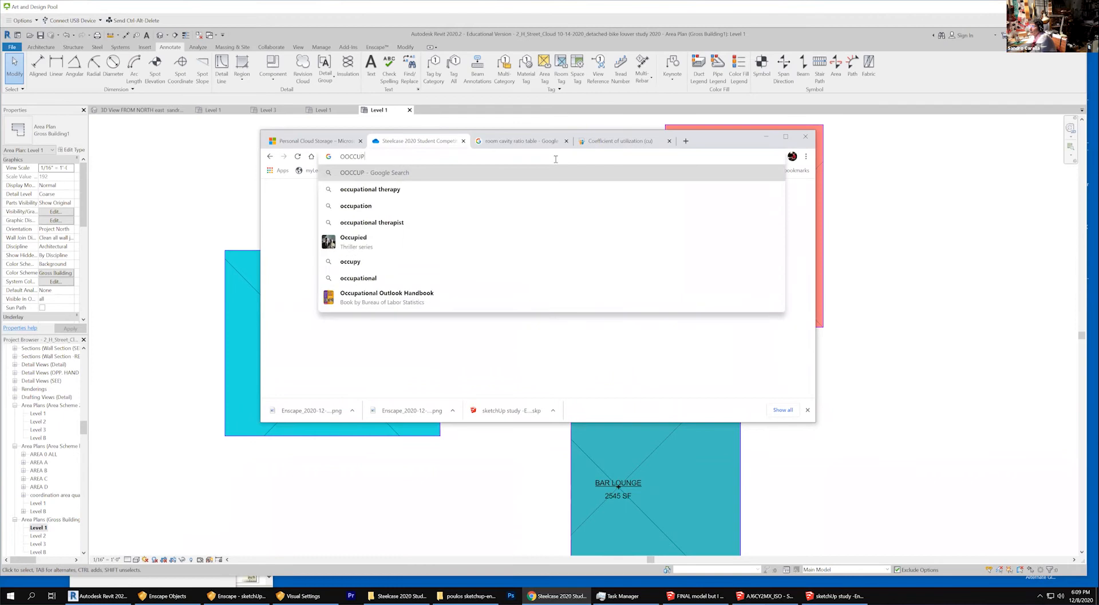
{"action": "key", "text": "BackSpace"}
{"action": "key", "text": "BackSpace"}
{"action": "key", "text": "BackSpace"}
{"action": "type", "text": "CC"}
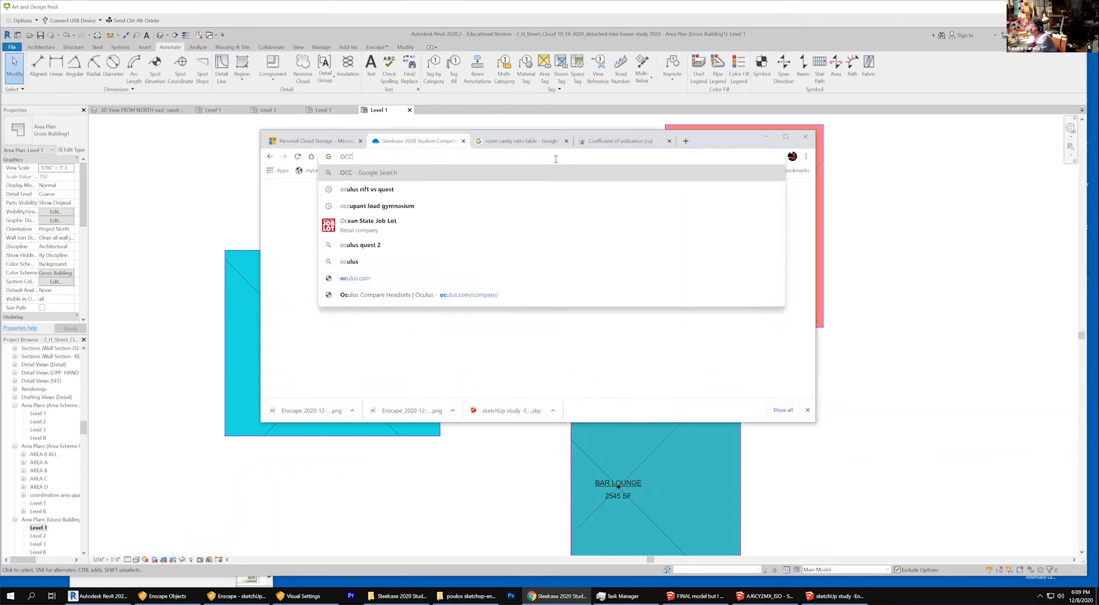
{"action": "type", "text": "UPANT LOAD"}
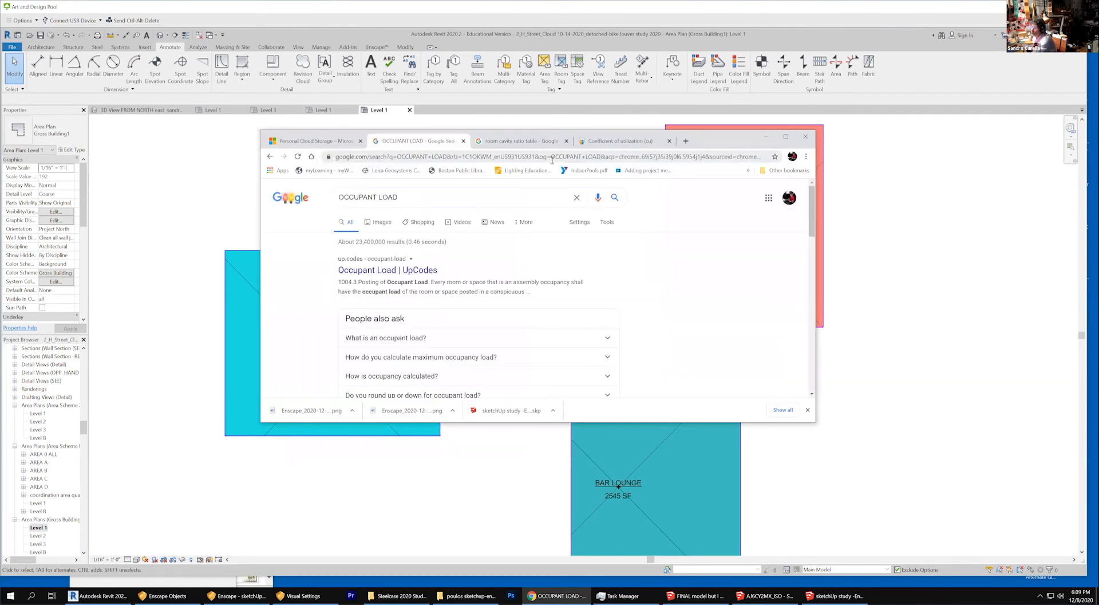
Open the UpCodes Occupant Load result, go to section 1004 Occupant Load of the NYC Building Code 2014, and enlarge the browser window.
{"action": "left_click", "coordinate": [450, 277]}
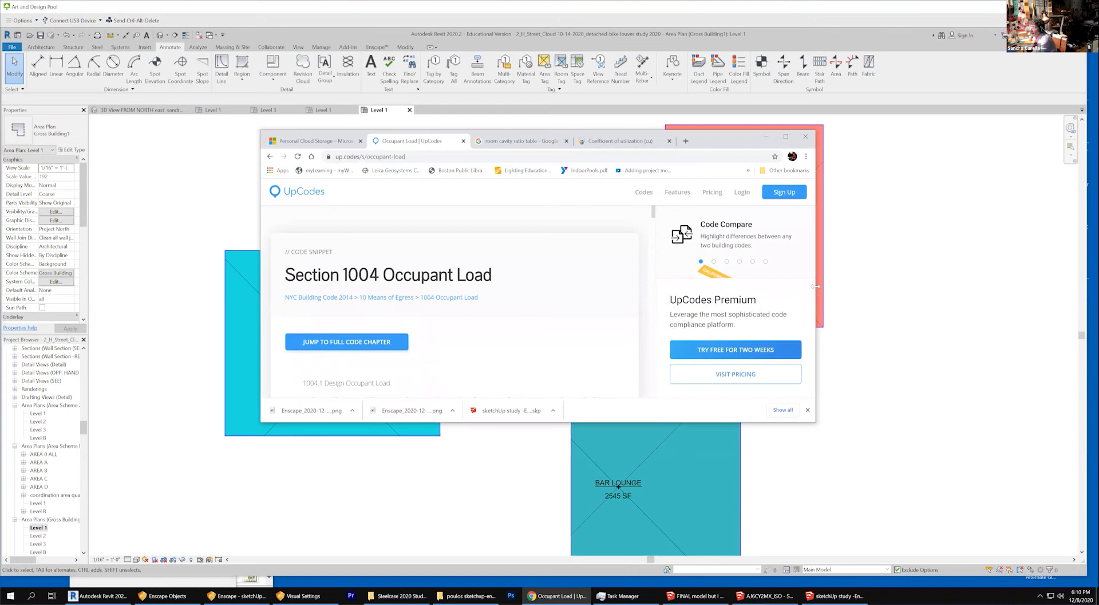
{"action": "left_click_drag", "start_coordinate": [816, 286], "coordinate": [991, 286]}
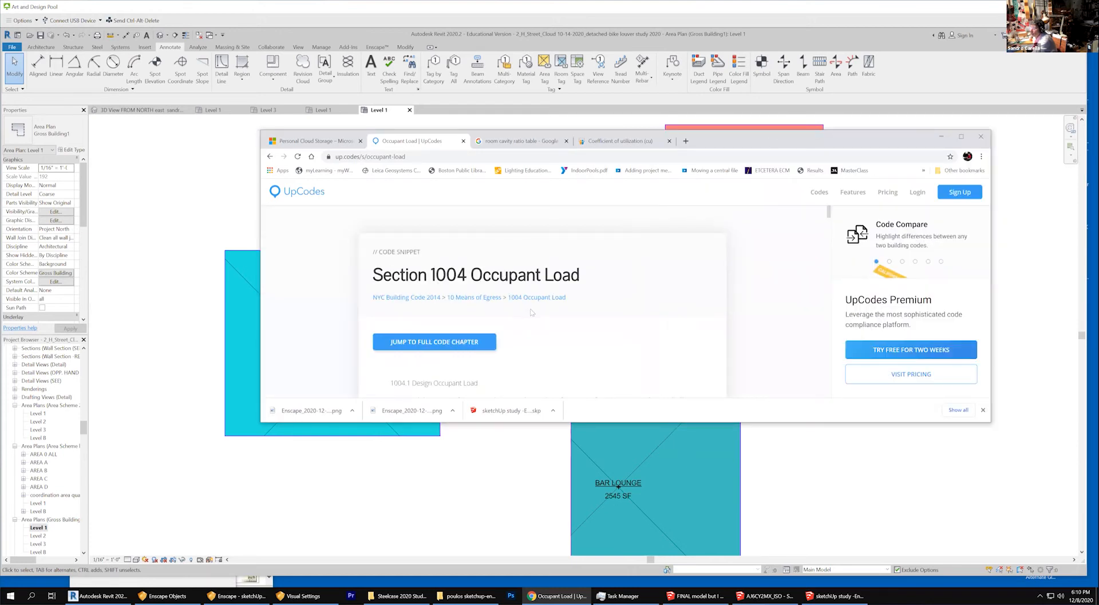
{"action": "scroll", "coordinate": [548, 305], "scroll_direction": "down", "scroll_amount": 2}
{"action": "scroll", "coordinate": [548, 305], "scroll_direction": "up", "scroll_amount": 2}
{"action": "left_click", "coordinate": [521, 299]}
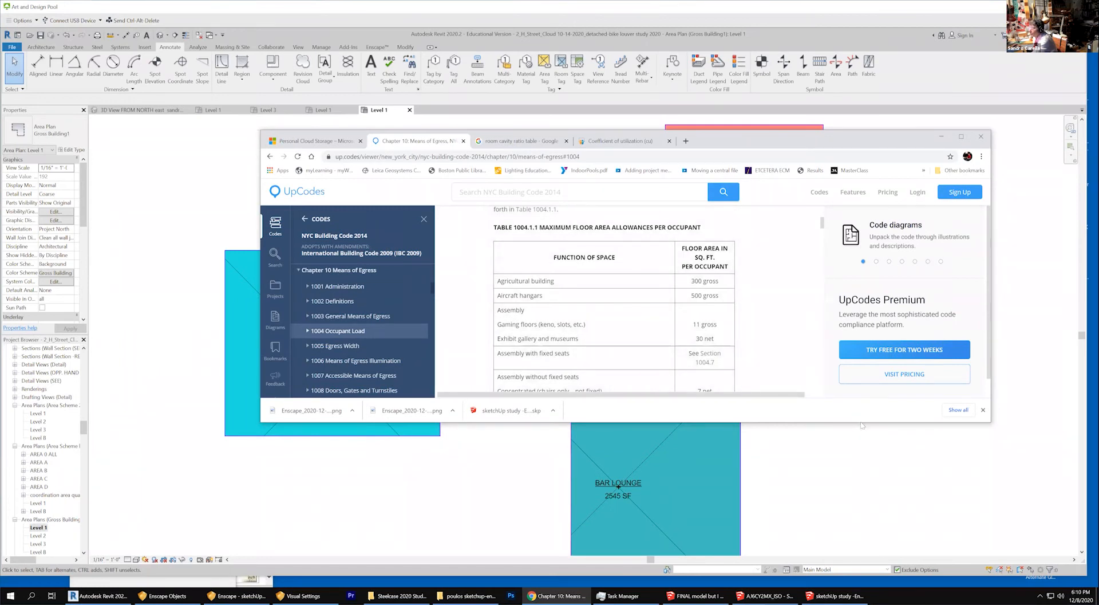
{"action": "left_click_drag", "start_coordinate": [862, 424], "coordinate": [863, 544]}
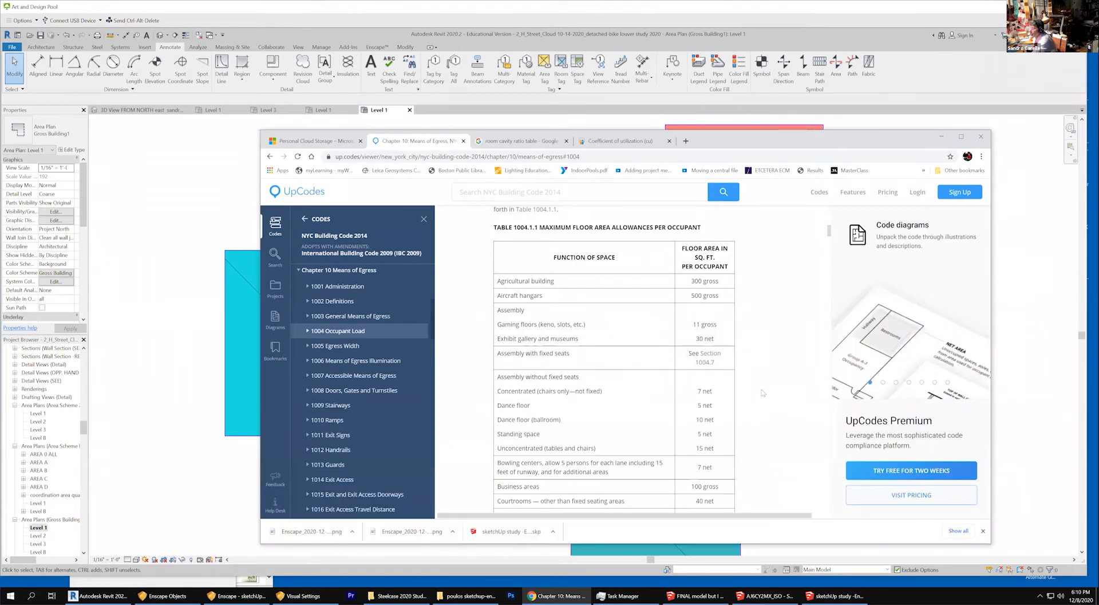
Examine Table 1004.1.1 and highlight the floor area allowance for Unconcentrated (tables and chairs).
{"action": "scroll", "coordinate": [763, 393], "scroll_direction": "down", "scroll_amount": 2}
{"action": "scroll", "coordinate": [739, 379], "scroll_direction": "up", "scroll_amount": 2}
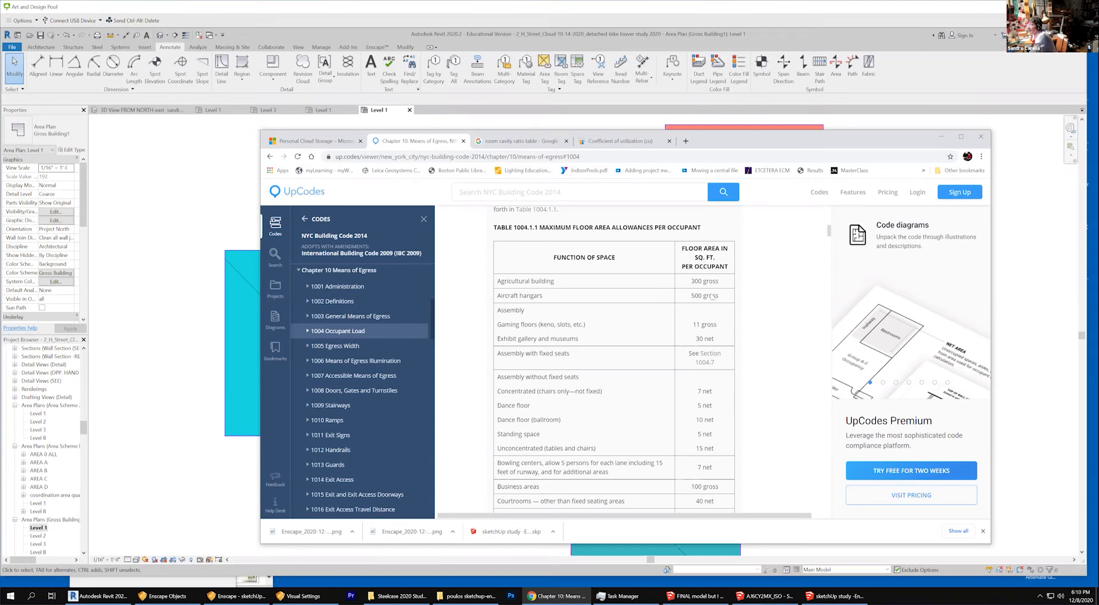
{"action": "scroll", "coordinate": [708, 305], "scroll_direction": "down", "scroll_amount": 3}
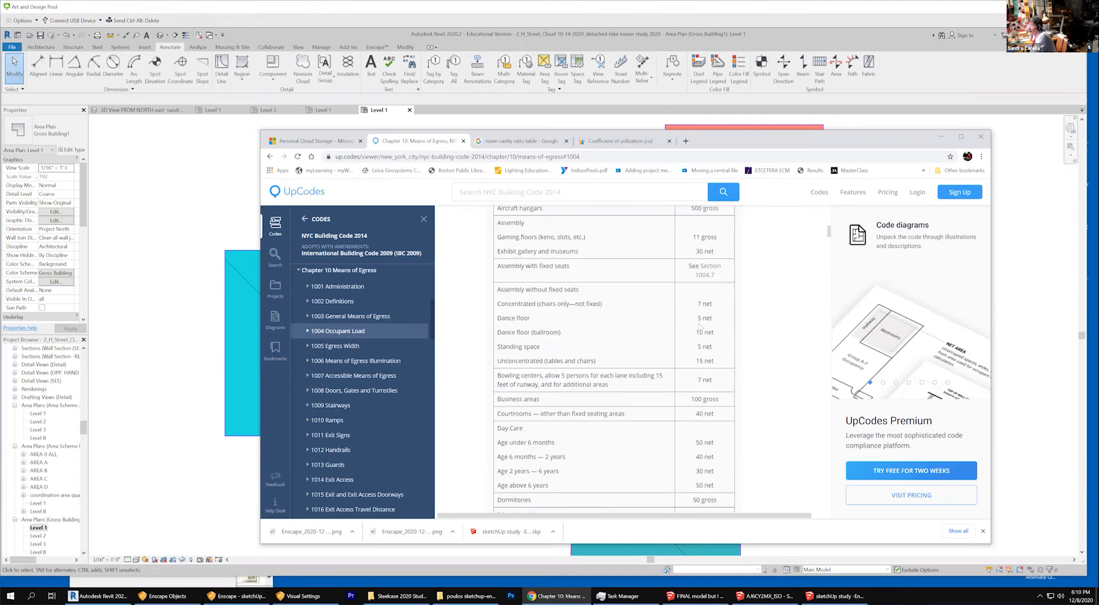
{"action": "scroll", "coordinate": [620, 406], "scroll_direction": "down", "scroll_amount": 3}
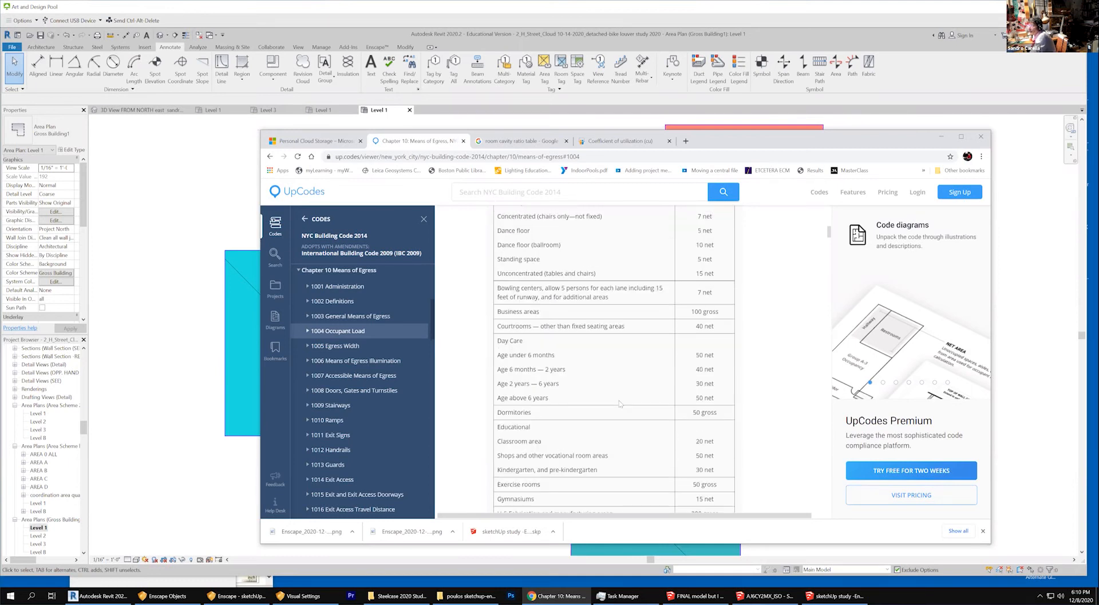
{"action": "scroll", "coordinate": [621, 404], "scroll_direction": "up", "scroll_amount": 5}
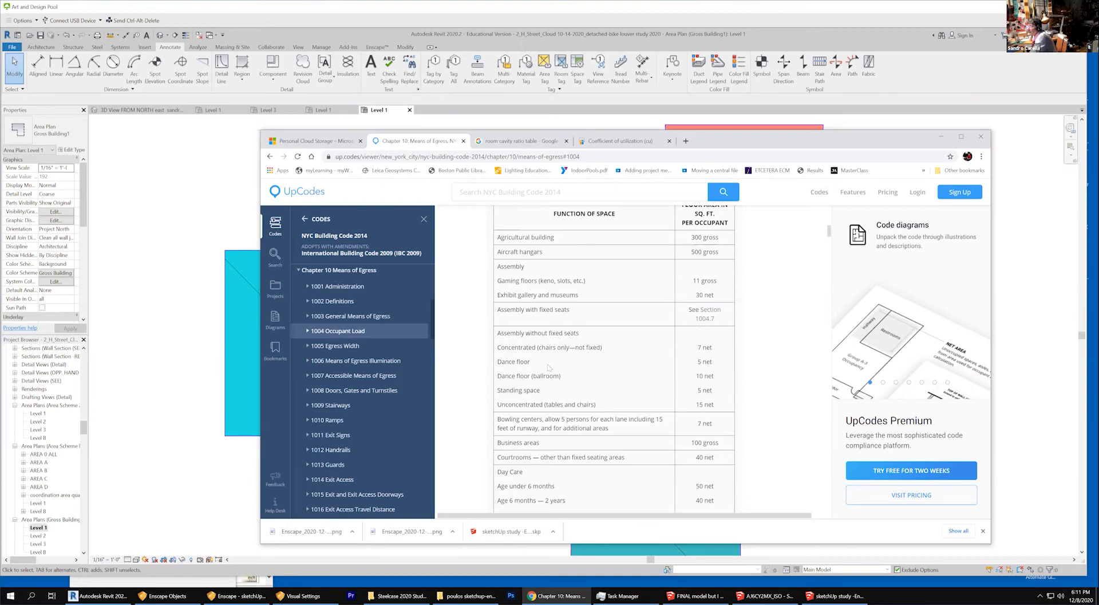
{"action": "left_click_drag", "start_coordinate": [695, 404], "coordinate": [719, 409]}
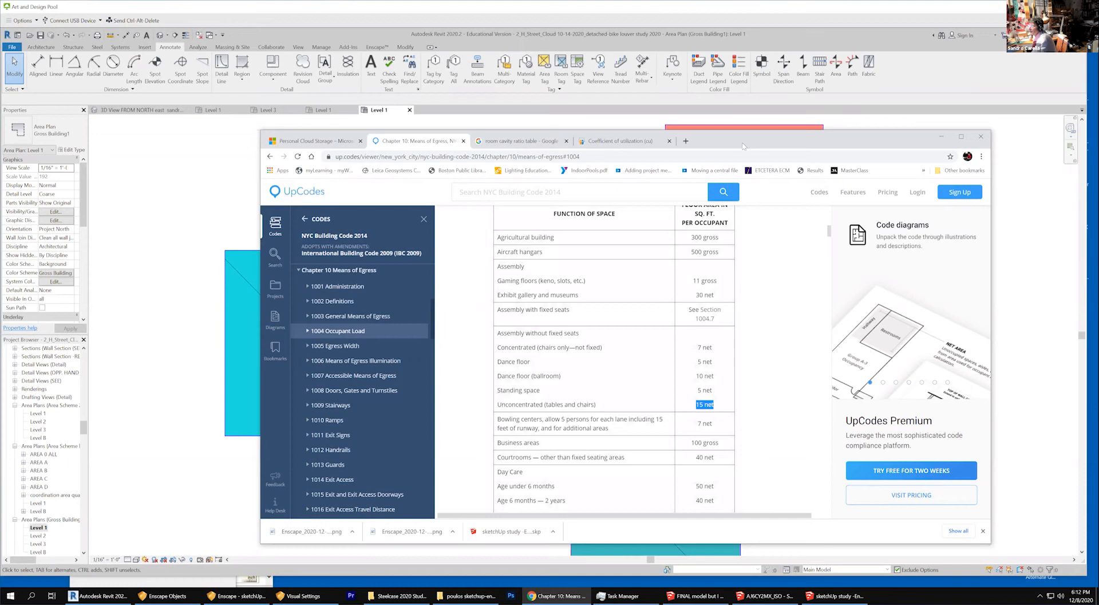
Return to Revit and move the SEATING AREA's east boundary west, reducing the area to about 2282 SF.
{"action": "left_click", "coordinate": [1012, 260]}
{"action": "scroll", "coordinate": [682, 272], "scroll_direction": "down", "scroll_amount": 2}
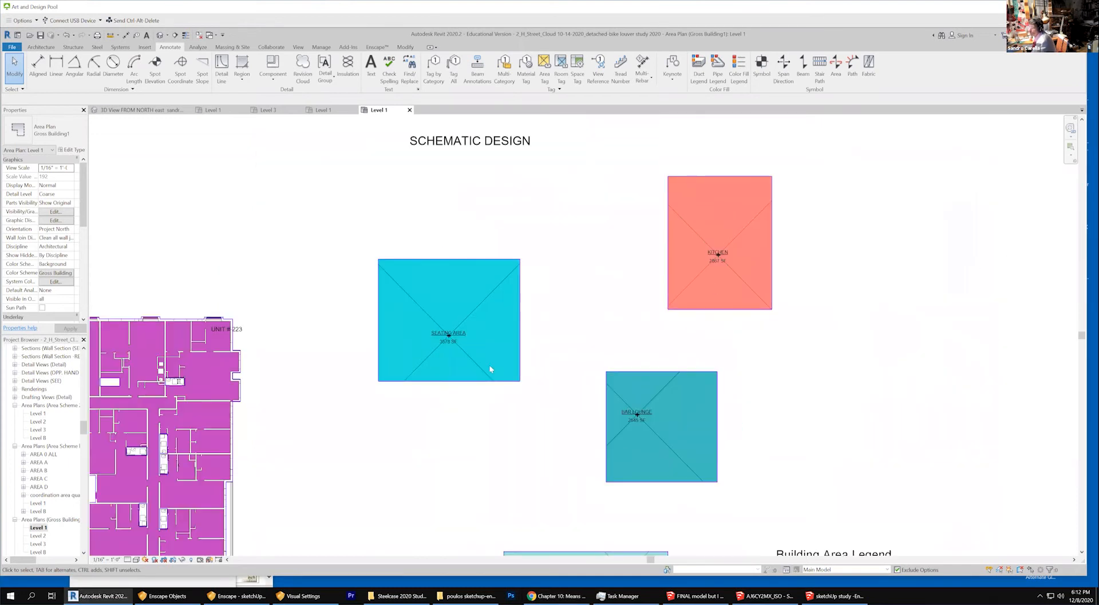
{"action": "scroll", "coordinate": [442, 377], "scroll_direction": "up", "scroll_amount": 4}
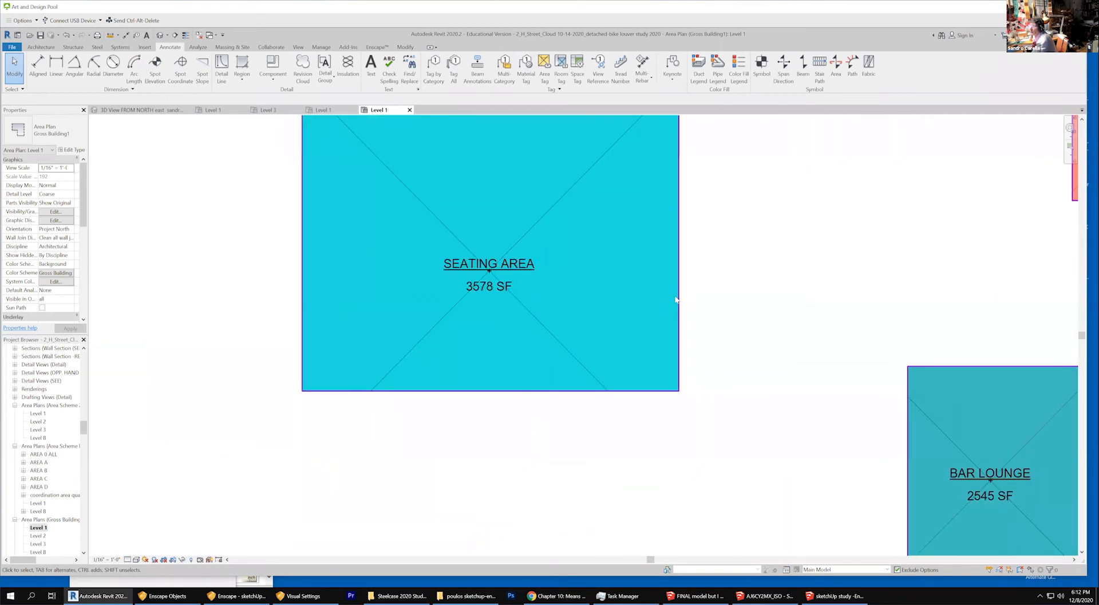
{"action": "left_click", "coordinate": [678, 297]}
{"action": "left_click_drag", "start_coordinate": [679, 300], "coordinate": [539, 298]}
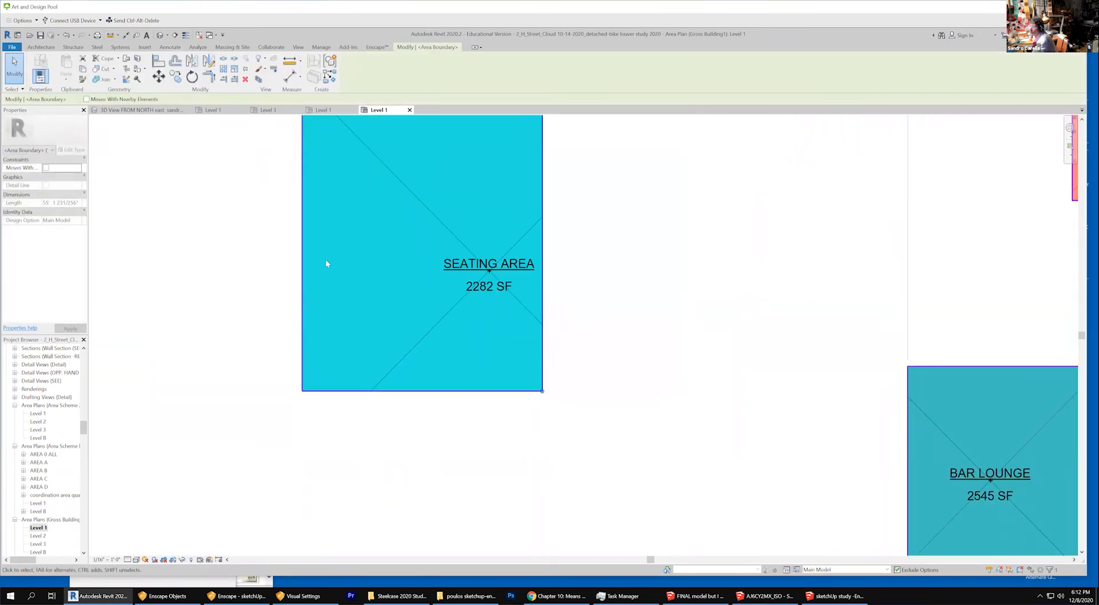
{"action": "left_click_drag", "start_coordinate": [302, 264], "coordinate": [410, 282]}
{"action": "key", "text": "ctrl+z"}
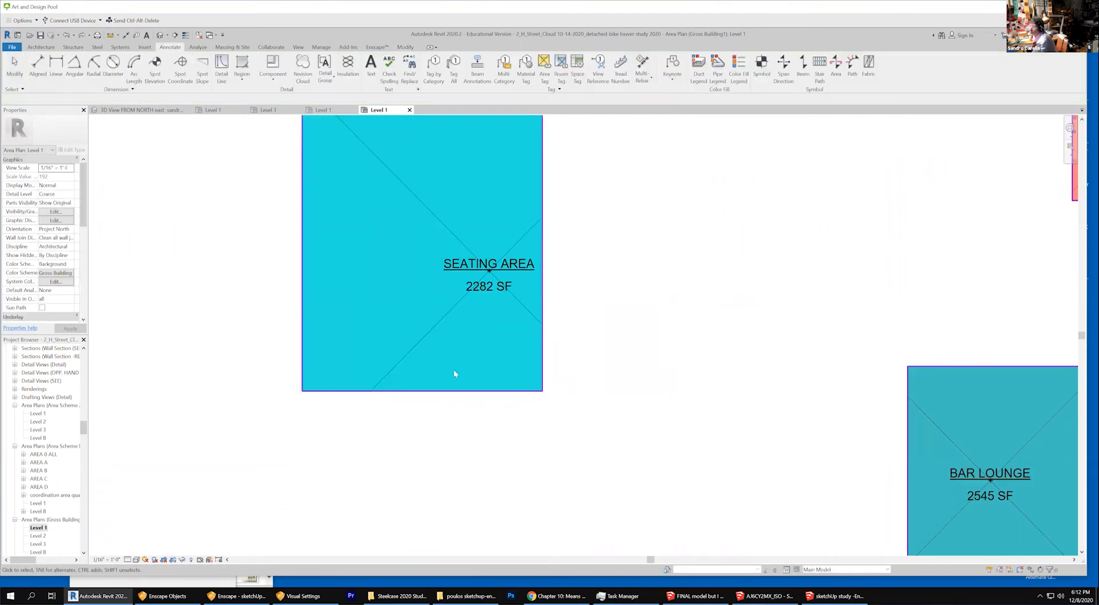
Move the SEATING AREA's south, north and west boundaries inward, reducing the area to about 755 SF.
{"action": "left_click_drag", "start_coordinate": [449, 391], "coordinate": [447, 281]}
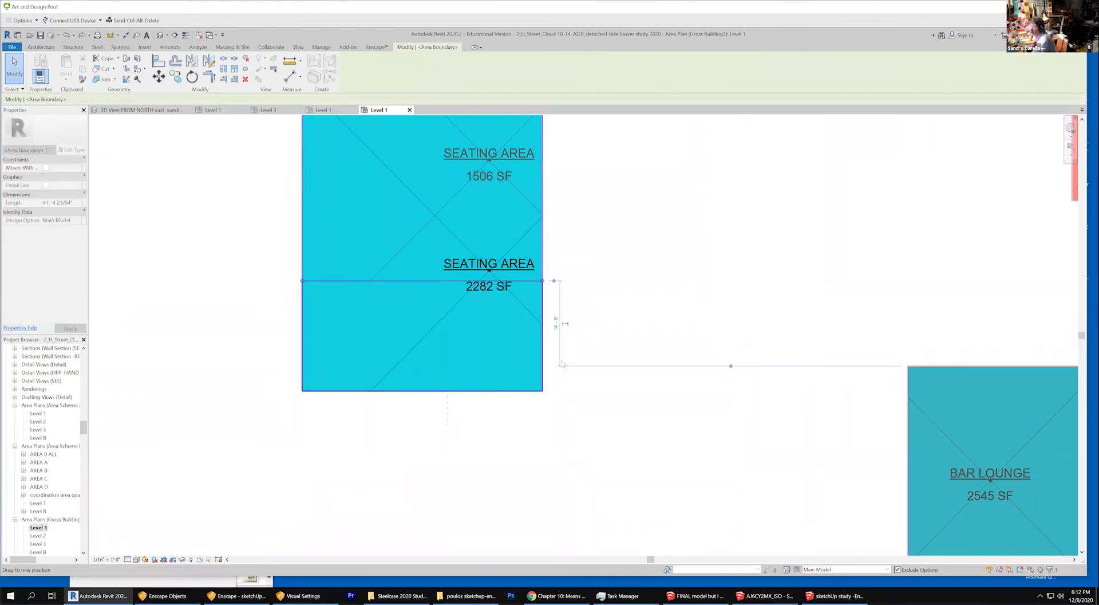
{"action": "scroll", "coordinate": [554, 395], "scroll_direction": "down", "scroll_amount": 2}
{"action": "left_click_drag", "start_coordinate": [482, 181], "coordinate": [483, 231]}
{"action": "left_click", "coordinate": [547, 285]}
{"action": "scroll", "coordinate": [389, 279], "scroll_direction": "up", "scroll_amount": 3}
{"action": "left_click_drag", "start_coordinate": [357, 279], "coordinate": [418, 281]}
{"action": "left_click", "coordinate": [634, 281]}
{"action": "scroll", "coordinate": [686, 329], "scroll_direction": "down", "scroll_amount": 2}
{"action": "key", "text": "Escape"}
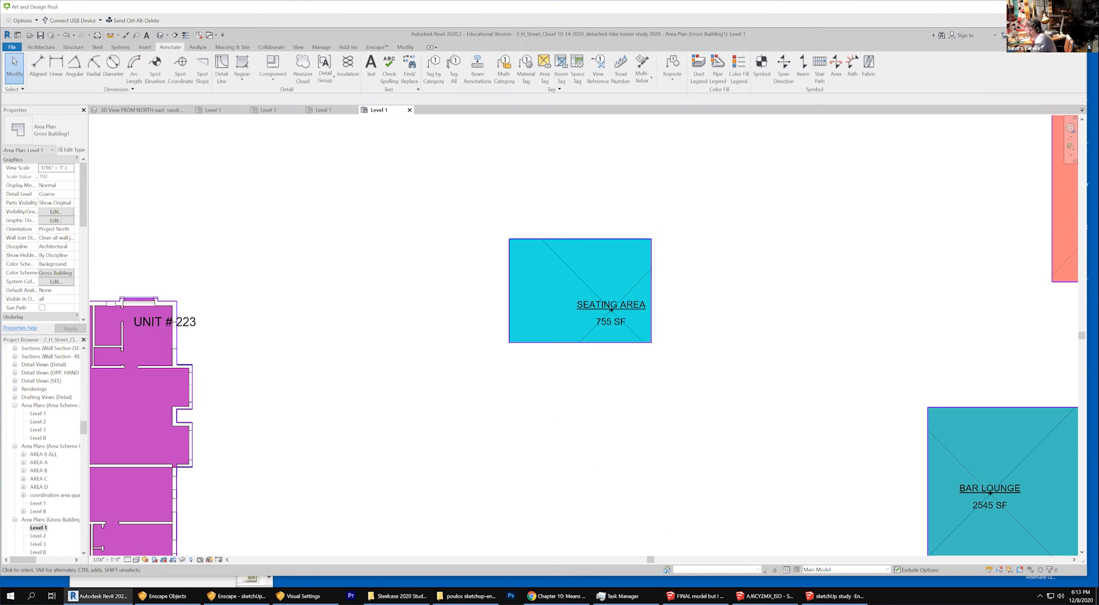
Switch to the UpCodes page in Chrome and look up the commercial kitchens floor area allowance in Table 1004.1.1.
{"action": "left_click", "coordinate": [566, 596]}
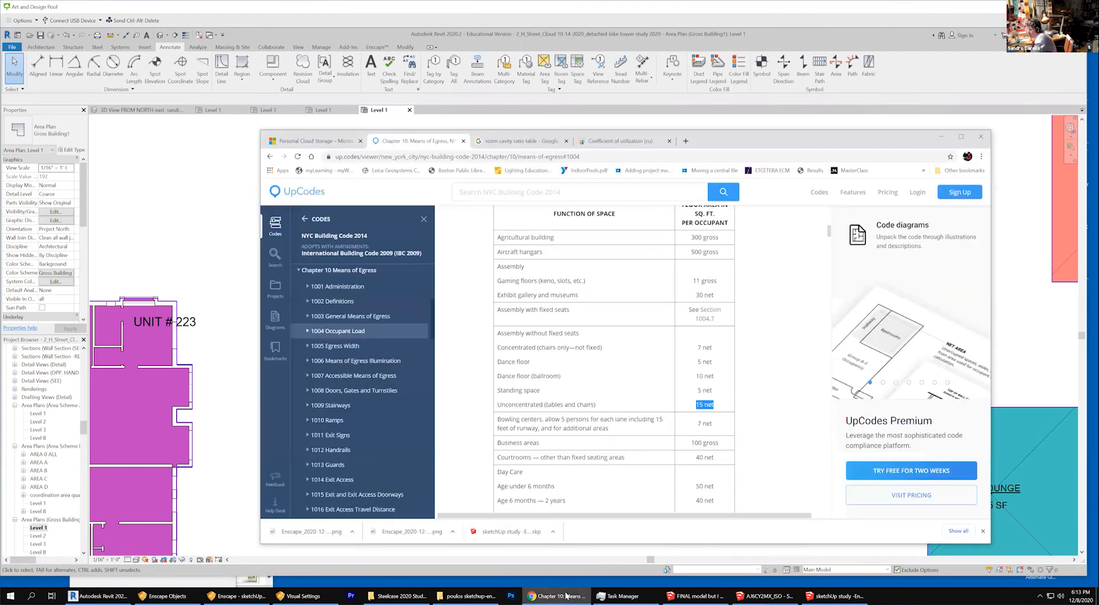
{"action": "scroll", "coordinate": [690, 434], "scroll_direction": "down", "scroll_amount": 5}
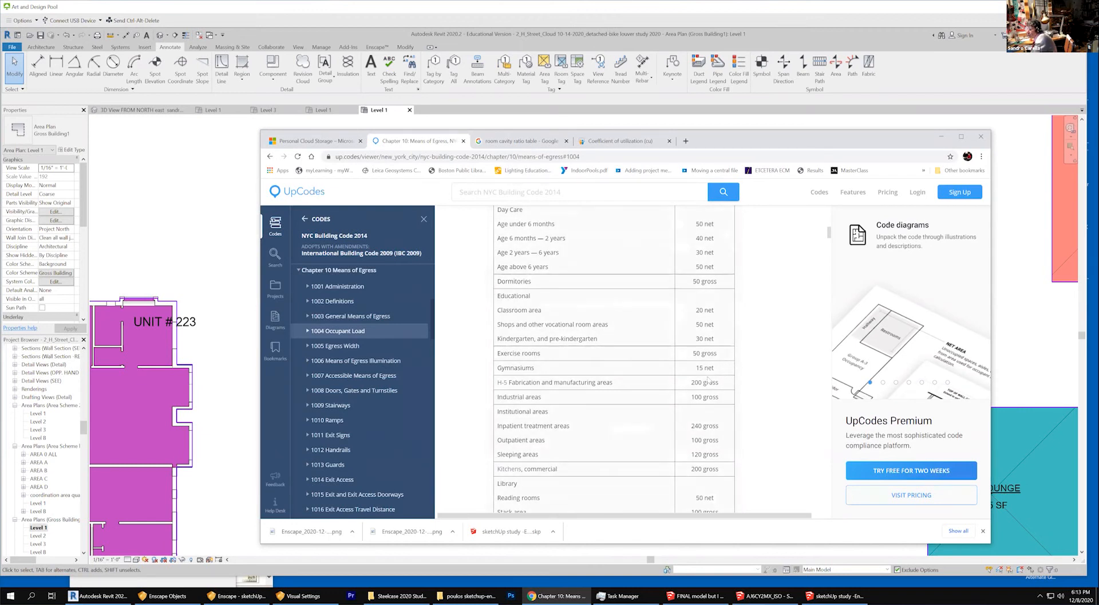
{"action": "scroll", "coordinate": [708, 380], "scroll_direction": "down", "scroll_amount": 1}
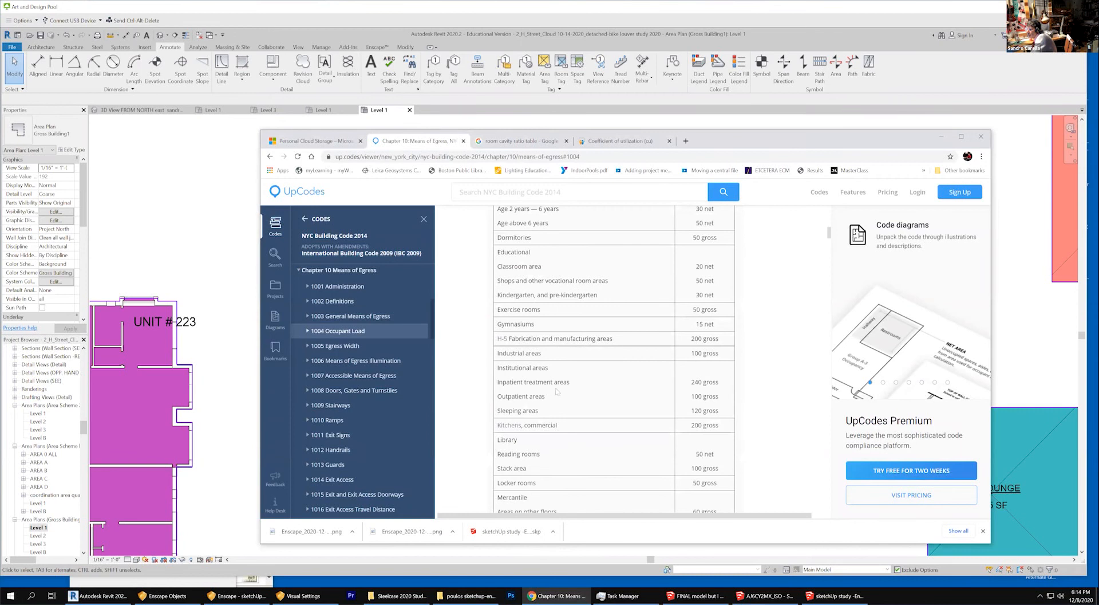
{"action": "scroll", "coordinate": [671, 389], "scroll_direction": "down", "scroll_amount": 3}
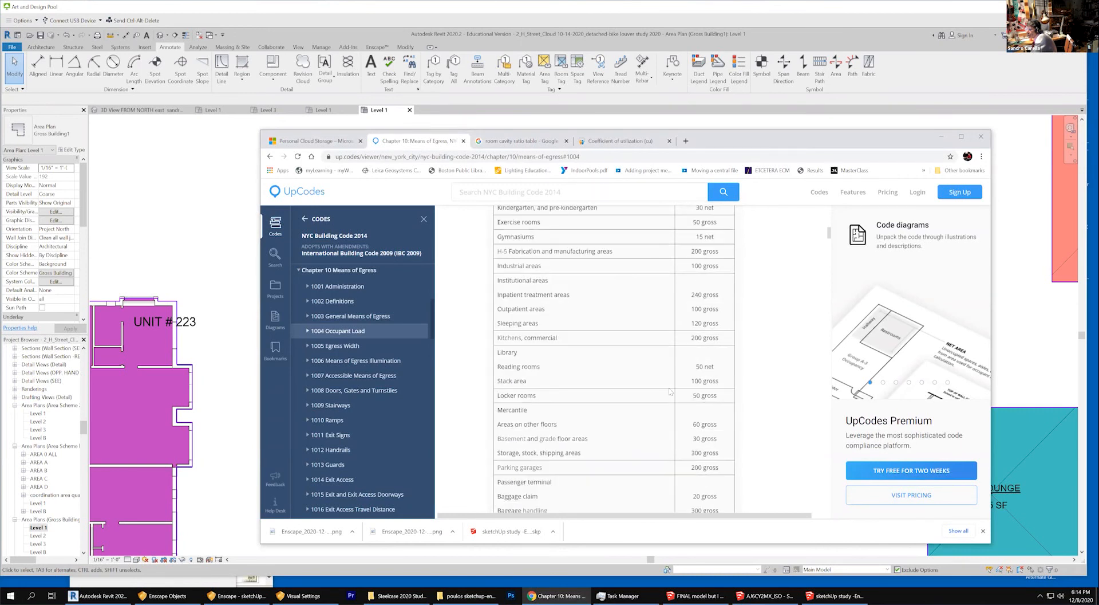
{"action": "scroll", "coordinate": [595, 396], "scroll_direction": "down", "scroll_amount": 2}
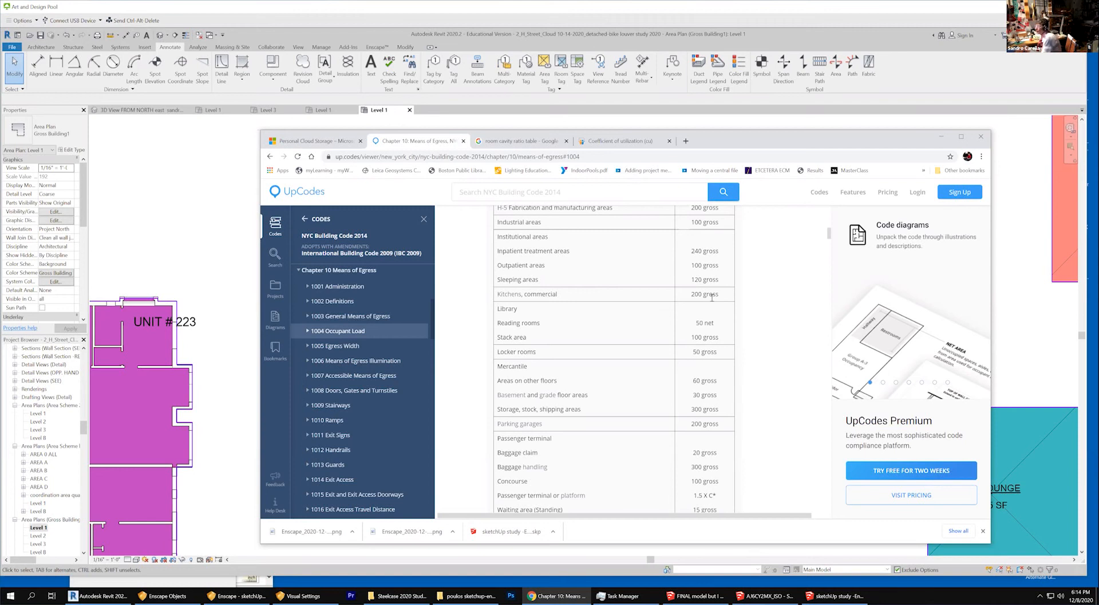
Return to Revit and move the KITCHEN's east boundary west and its south boundary north, reducing the area to about 1690 SF.
{"action": "left_click", "coordinate": [824, 122]}
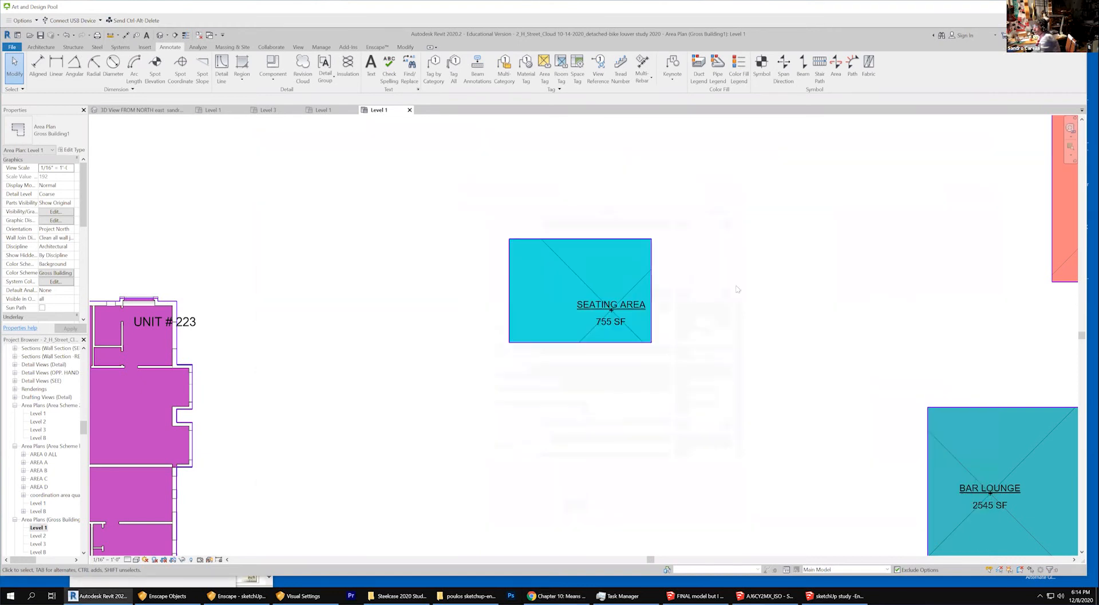
{"action": "scroll", "coordinate": [513, 334], "scroll_direction": "down", "scroll_amount": 2}
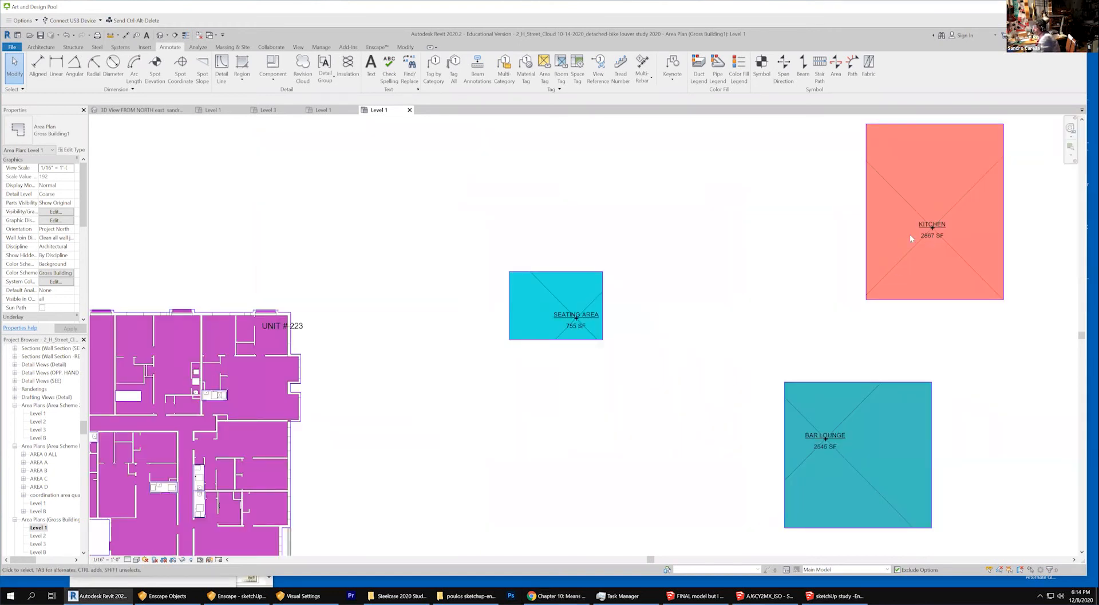
{"action": "scroll", "coordinate": [987, 196], "scroll_direction": "up", "scroll_amount": 2}
{"action": "left_click", "coordinate": [1004, 208]}
{"action": "left_click_drag", "start_coordinate": [1004, 212], "coordinate": [969, 214]}
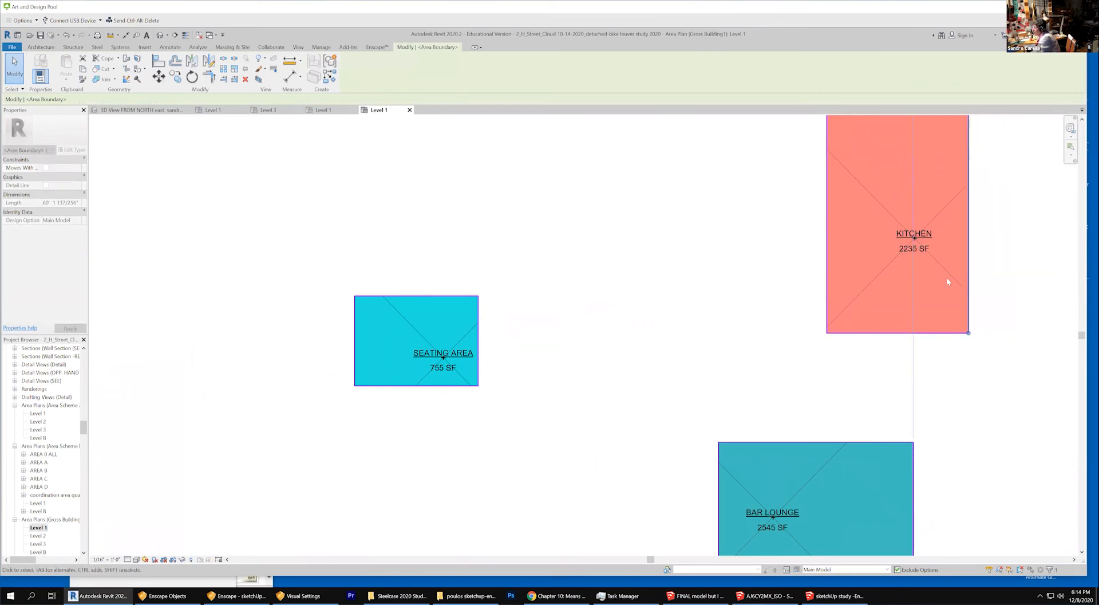
{"action": "left_click", "coordinate": [893, 332]}
{"action": "left_click_drag", "start_coordinate": [895, 297], "coordinate": [855, 347]}
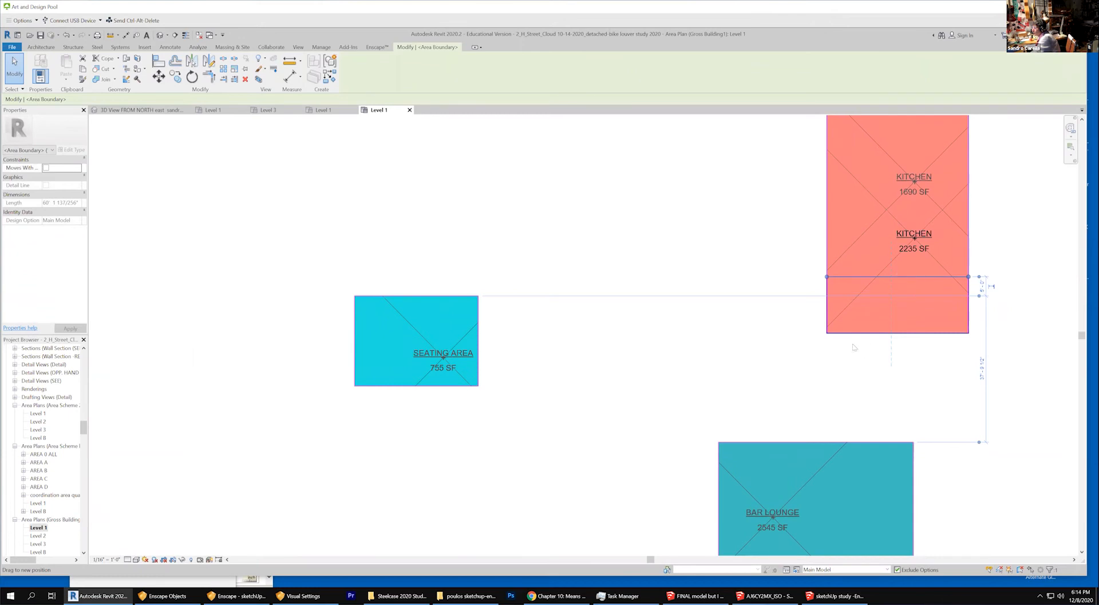
Move the KITCHEN's north boundary south and its west boundary east, reducing the area to about 1244 SF.
{"action": "scroll", "coordinate": [853, 347], "scroll_direction": "down", "scroll_amount": 2}
{"action": "left_click", "coordinate": [887, 165]}
{"action": "left_click_drag", "start_coordinate": [888, 170], "coordinate": [890, 190]}
{"action": "scroll", "coordinate": [850, 253], "scroll_direction": "up", "scroll_amount": 2}
{"action": "left_click", "coordinate": [824, 248]}
{"action": "left_click_drag", "start_coordinate": [825, 248], "coordinate": [854, 249]}
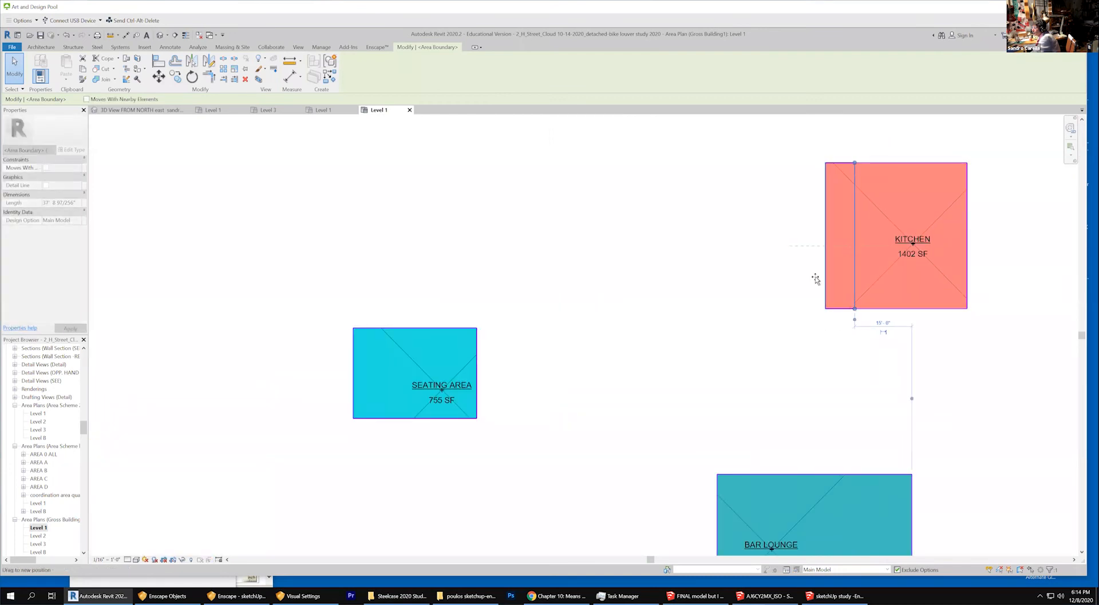
{"action": "left_click_drag", "start_coordinate": [816, 279], "coordinate": [802, 284]}
{"action": "left_click_drag", "start_coordinate": [855, 260], "coordinate": [841, 263]}
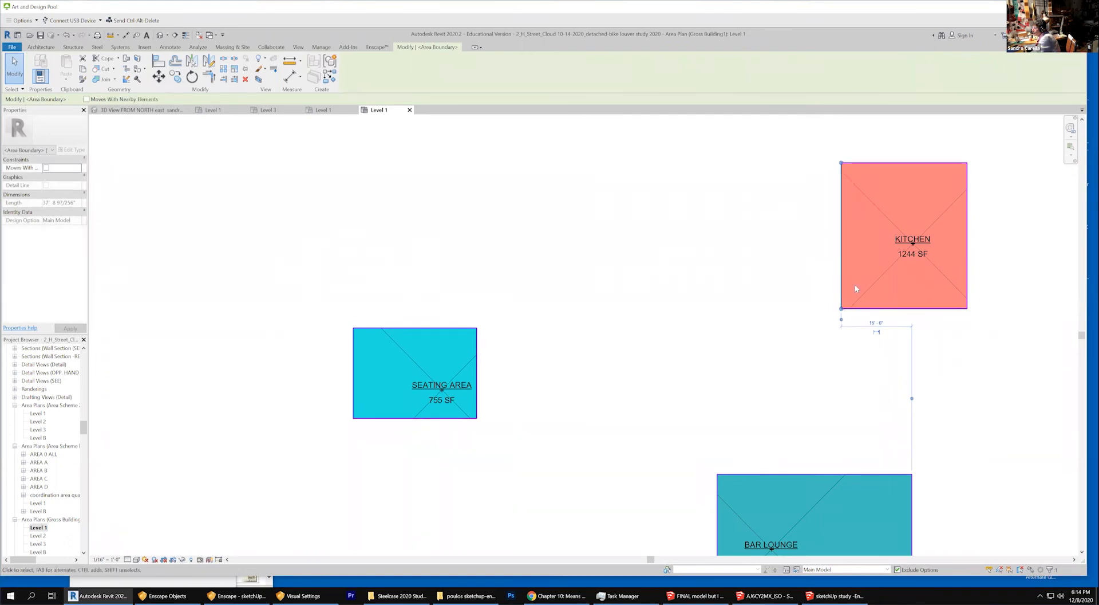
Move the KITCHEN's east boundary slightly west, reducing the area to about 1206 SF.
{"action": "left_click", "coordinate": [975, 275]}
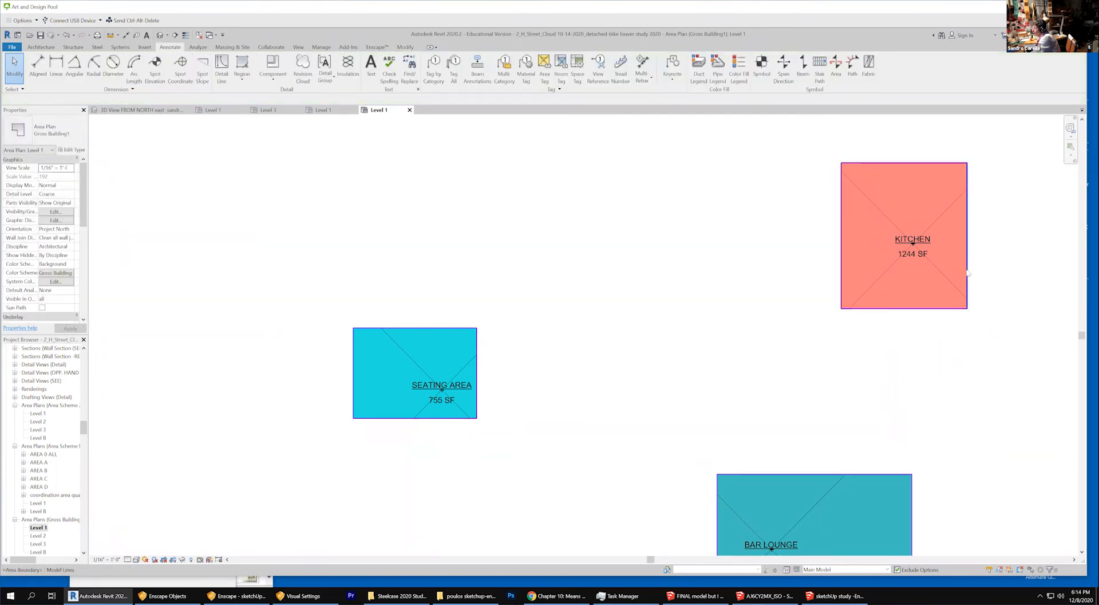
{"action": "left_click", "coordinate": [966, 272]}
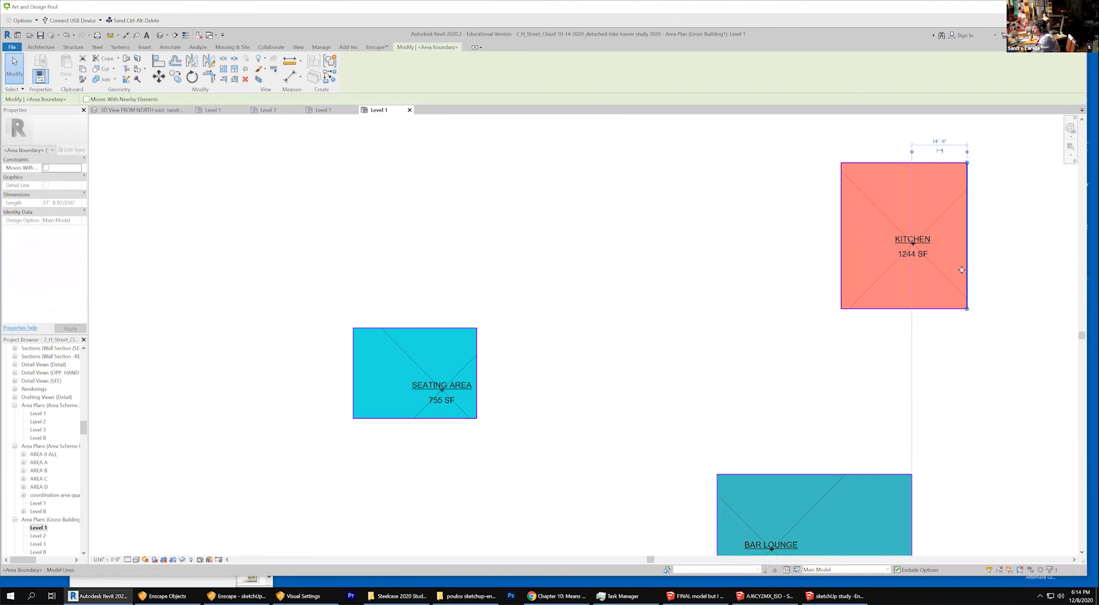
{"action": "left_click_drag", "start_coordinate": [959, 270], "coordinate": [963, 272]}
{"action": "left_click", "coordinate": [994, 289]}
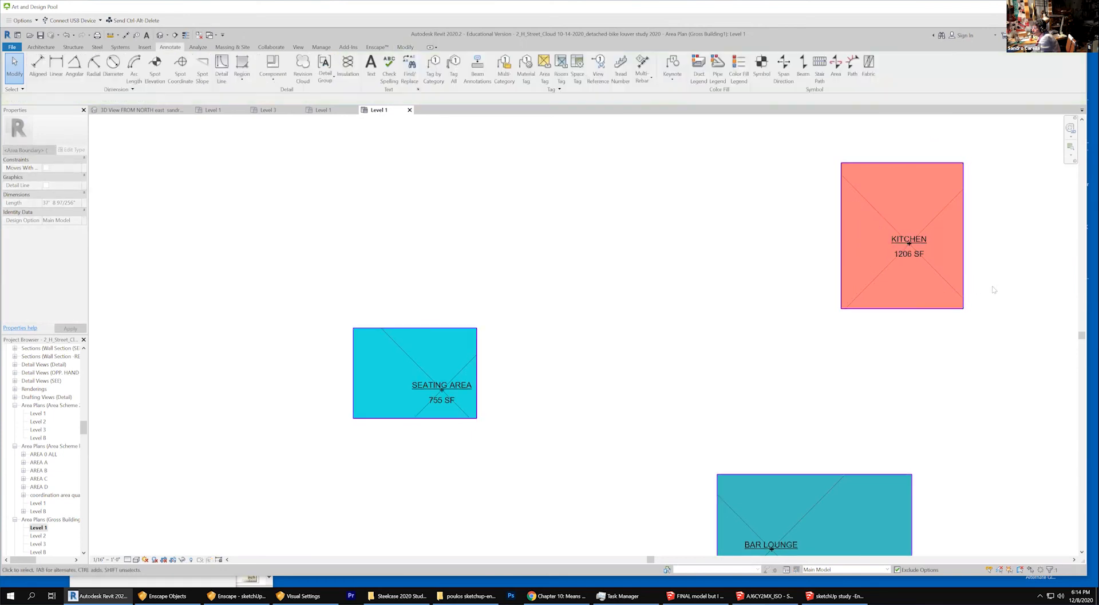
{"action": "left_click", "coordinate": [937, 310]}
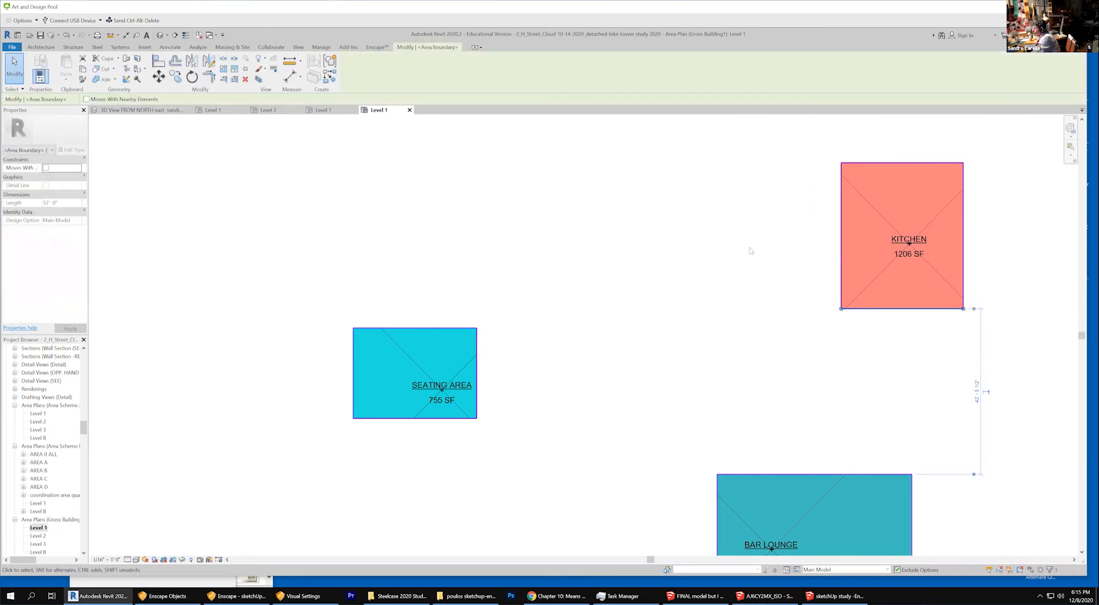
Move the whole KITCHEN area with its boundaries and tag next to the east side of the SEATING AREA.
{"action": "scroll", "coordinate": [757, 226], "scroll_direction": "down", "scroll_amount": 2}
{"action": "left_click_drag", "start_coordinate": [754, 166], "coordinate": [928, 289]}
{"action": "mouse_move", "coordinate": [875, 245]}
{"action": "left_mouse_down"}
{"action": "mouse_move", "coordinate": [772, 283]}
{"action": "mouse_move", "coordinate": [672, 342]}
{"action": "left_mouse_up"}
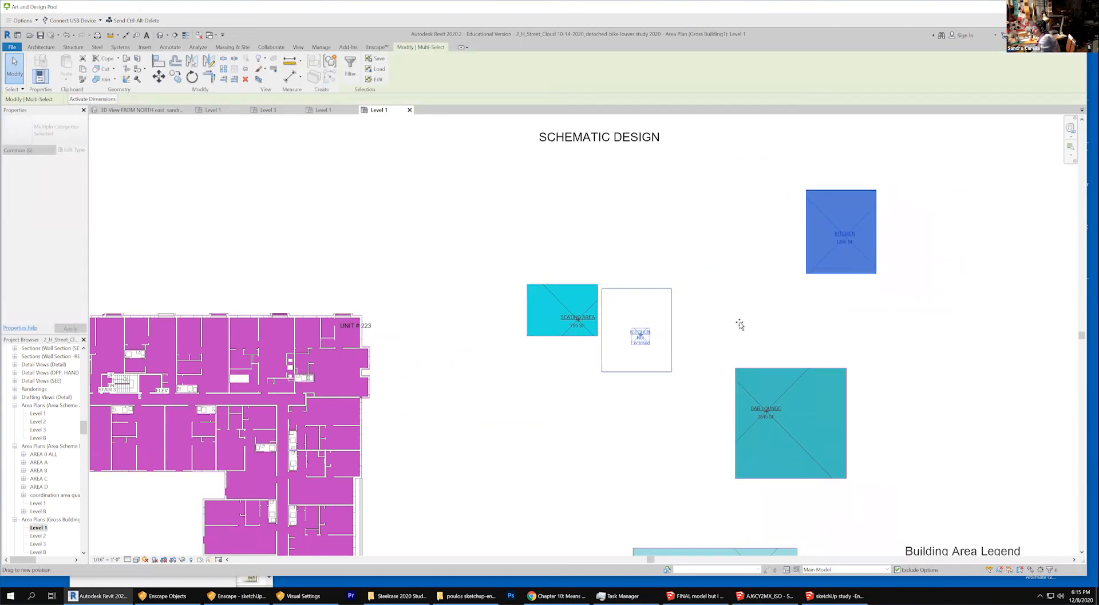
{"action": "left_click", "coordinate": [746, 327]}
Move the BAR LOUNGE's south boundary north and its east boundary west, reducing the area to about 614 SF.
{"action": "scroll", "coordinate": [698, 425], "scroll_direction": "up", "scroll_amount": 2}
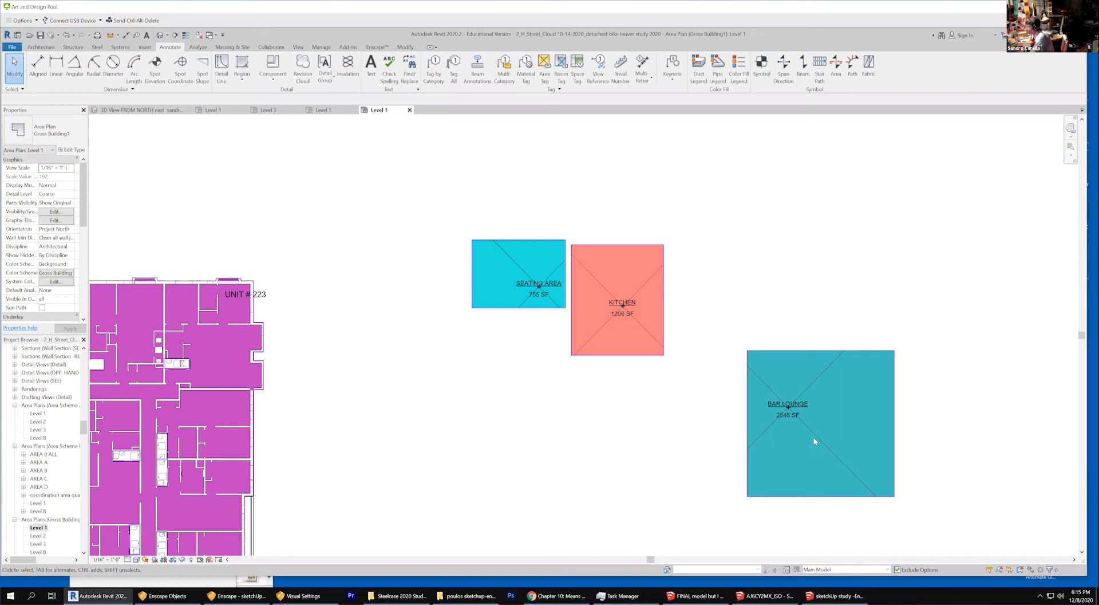
{"action": "left_click_drag", "start_coordinate": [805, 496], "coordinate": [802, 432]}
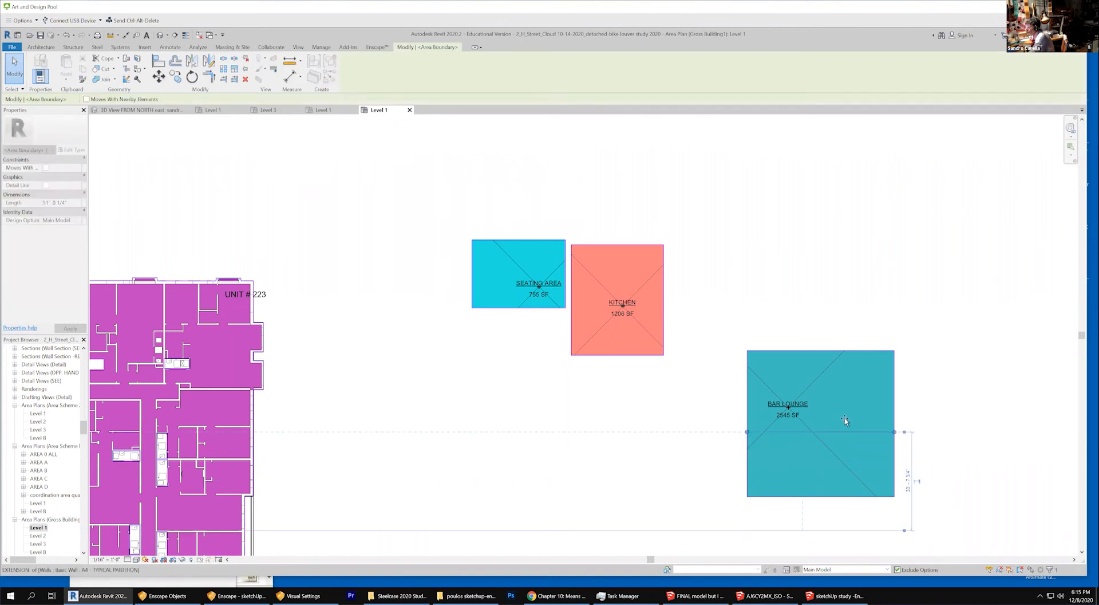
{"action": "left_click_drag", "start_coordinate": [860, 401], "coordinate": [812, 405]}
{"action": "scroll", "coordinate": [822, 410], "scroll_direction": "up", "scroll_amount": 2}
{"action": "scroll", "coordinate": [790, 384], "scroll_direction": "up", "scroll_amount": 3}
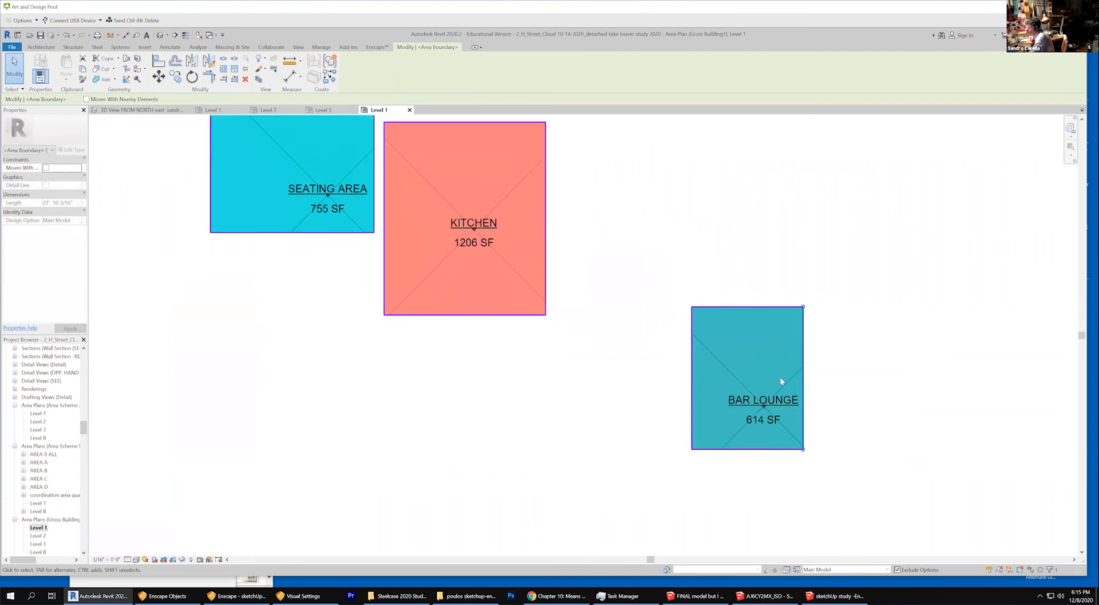
Move the BAR LOUNGE's north, south and west boundaries inward, reducing the area to about 253 SF.
{"action": "left_click", "coordinate": [739, 292]}
{"action": "left_click_drag", "start_coordinate": [738, 302], "coordinate": [742, 374]}
{"action": "left_click_drag", "start_coordinate": [756, 456], "coordinate": [755, 440]}
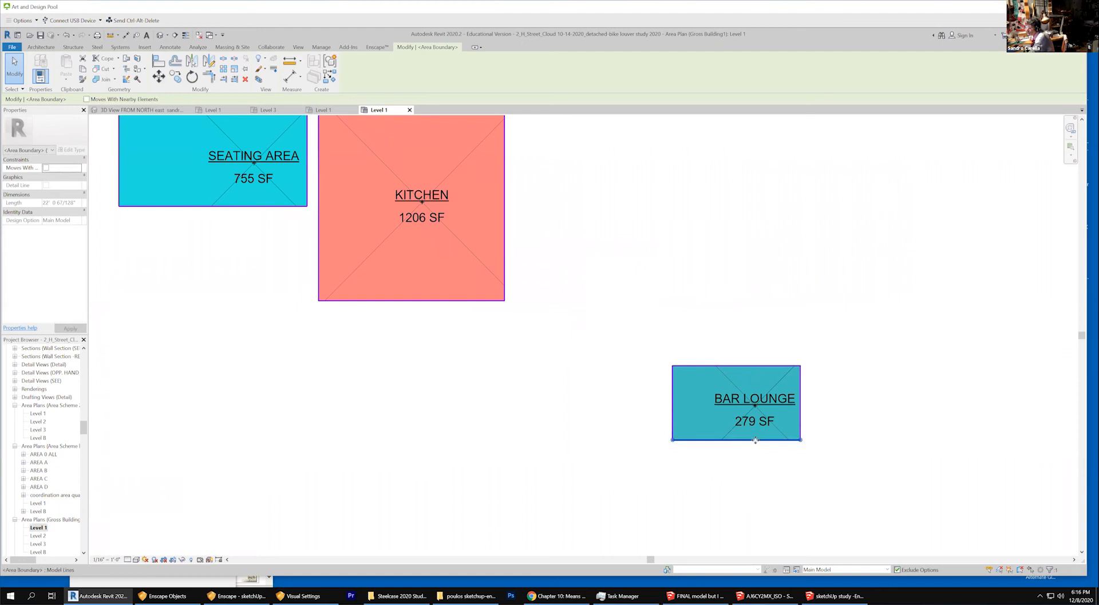
{"action": "left_click", "coordinate": [674, 413]}
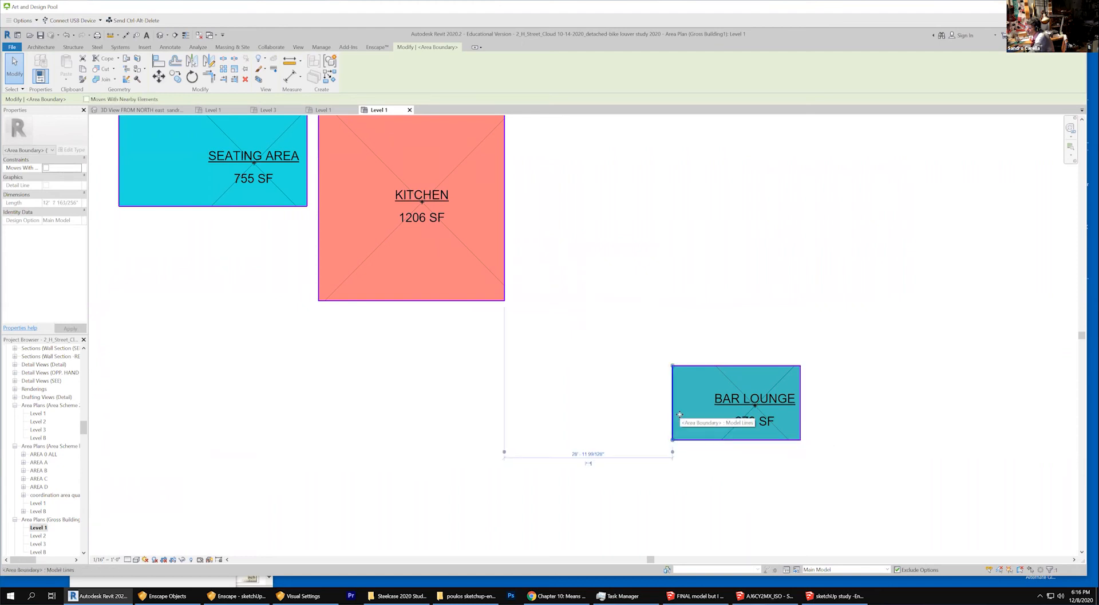
{"action": "left_click_drag", "start_coordinate": [675, 412], "coordinate": [698, 434]}
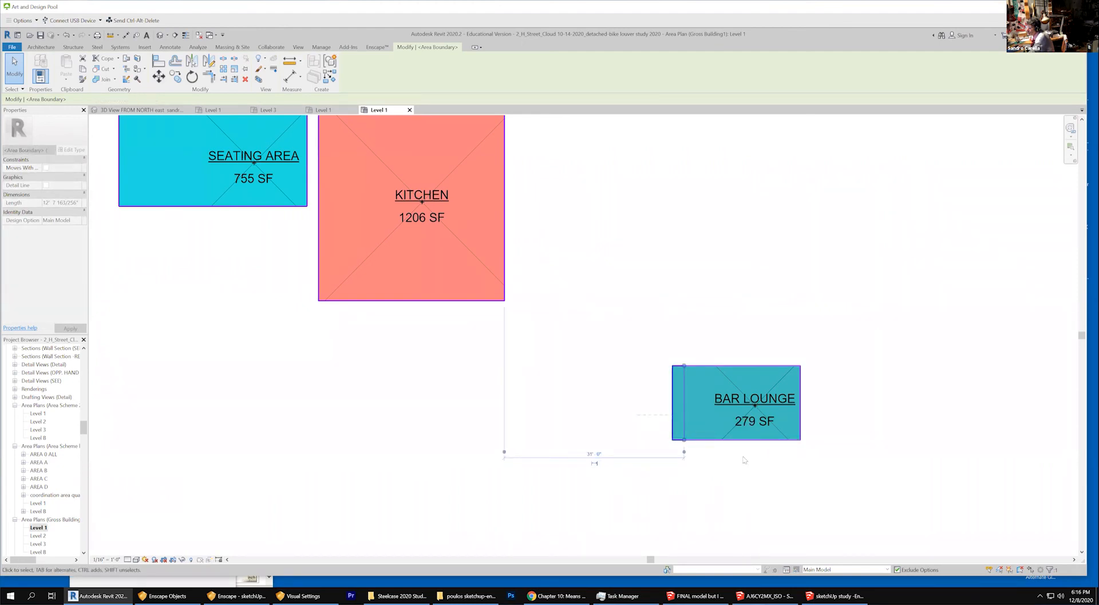
{"action": "left_click", "coordinate": [764, 475]}
Move the whole BAR LOUNGE area with its boundaries and tag just below the SEATING AREA, west of the KITCHEN.
{"action": "scroll", "coordinate": [916, 386], "scroll_direction": "down", "scroll_amount": 2}
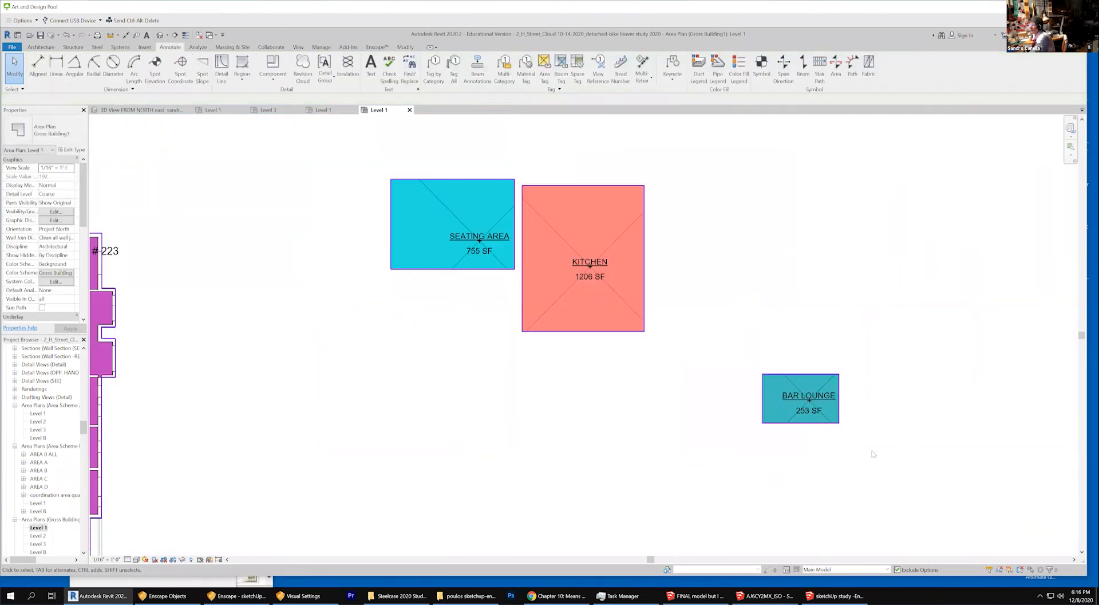
{"action": "left_click_drag", "start_coordinate": [747, 350], "coordinate": [885, 448]}
{"action": "mouse_move", "coordinate": [534, 381]}
{"action": "left_mouse_down"}
{"action": "mouse_move", "coordinate": [425, 327]}
{"action": "mouse_move", "coordinate": [604, 400]}
{"action": "left_mouse_up"}
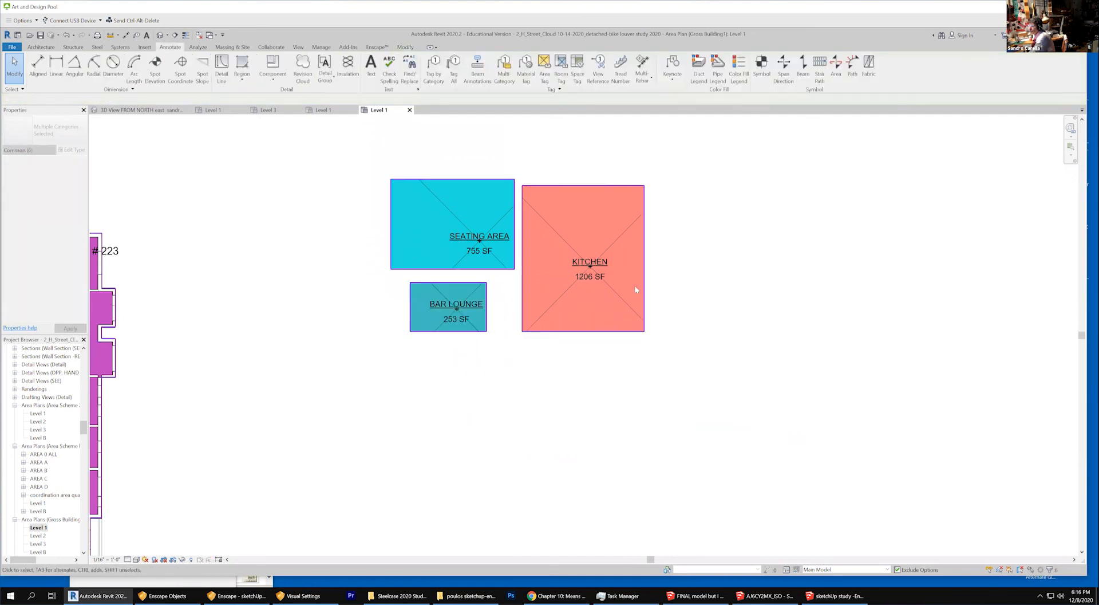
Move the REST ROOMS' south boundary north and its west boundary far east, leaving a small upright rectangle.
{"action": "scroll", "coordinate": [635, 285], "scroll_direction": "down", "scroll_amount": 5}
{"action": "scroll", "coordinate": [718, 496], "scroll_direction": "up", "scroll_amount": 4}
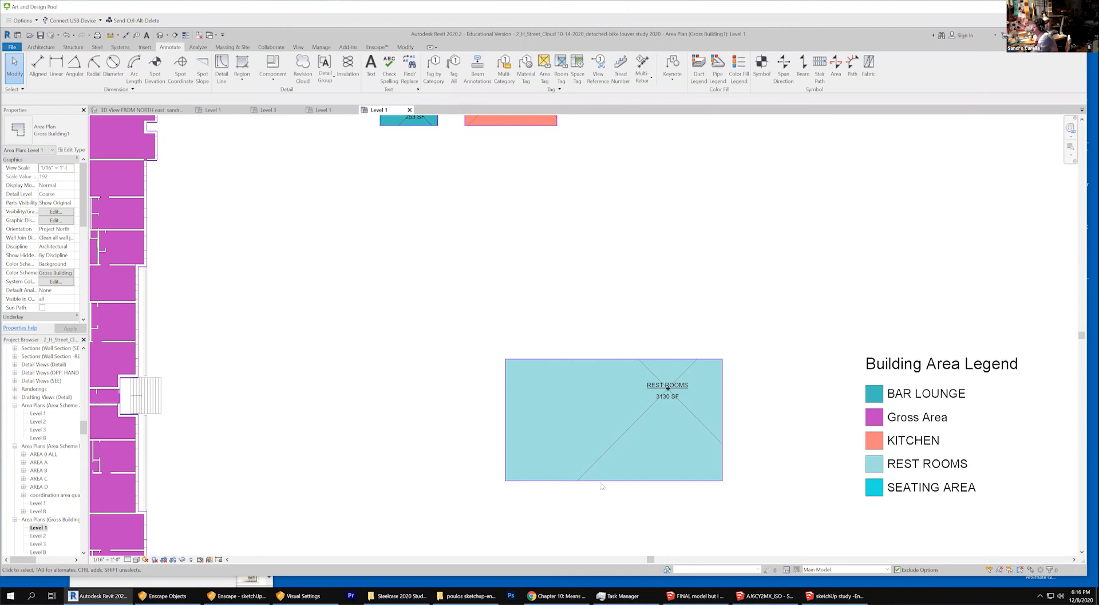
{"action": "scroll", "coordinate": [602, 485], "scroll_direction": "down", "scroll_amount": 4}
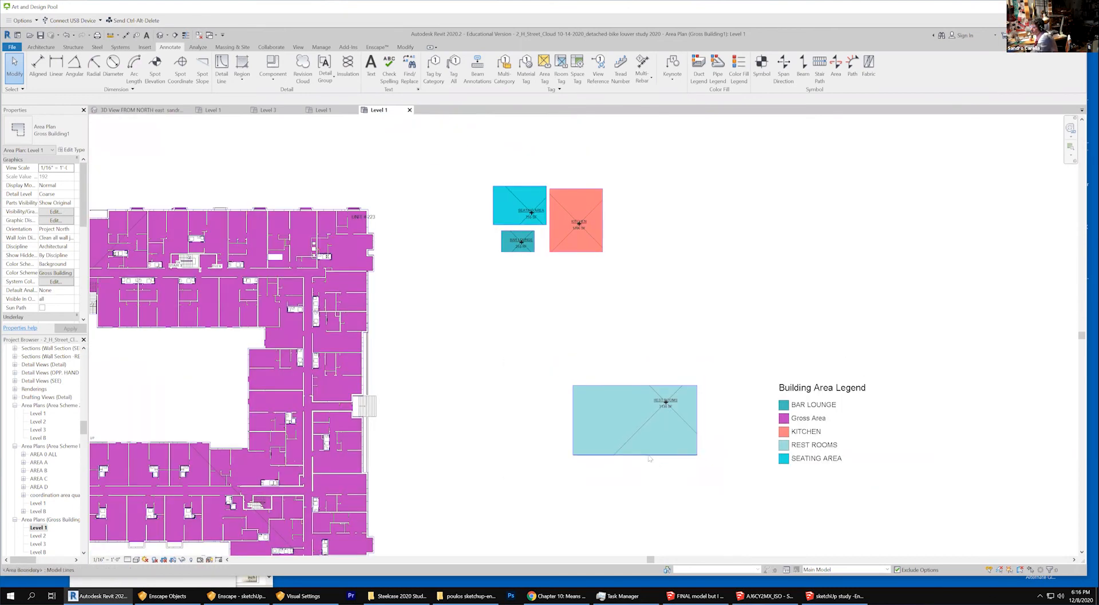
{"action": "left_click", "coordinate": [649, 455]}
{"action": "scroll", "coordinate": [649, 453], "scroll_direction": "up", "scroll_amount": 2}
{"action": "left_click_drag", "start_coordinate": [649, 446], "coordinate": [651, 397]}
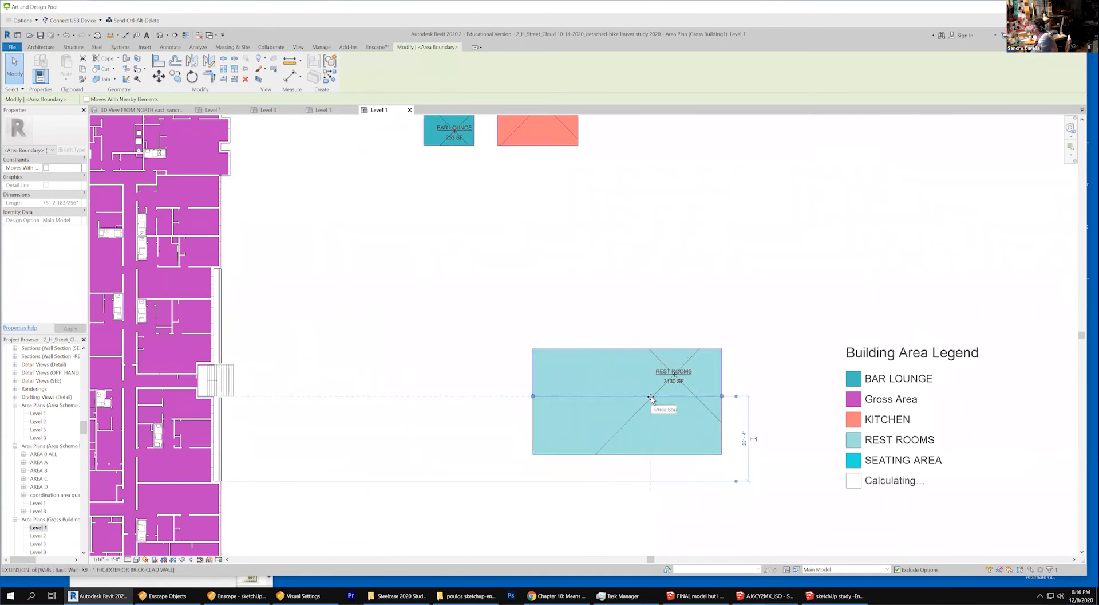
{"action": "scroll", "coordinate": [653, 395], "scroll_direction": "up", "scroll_amount": 2}
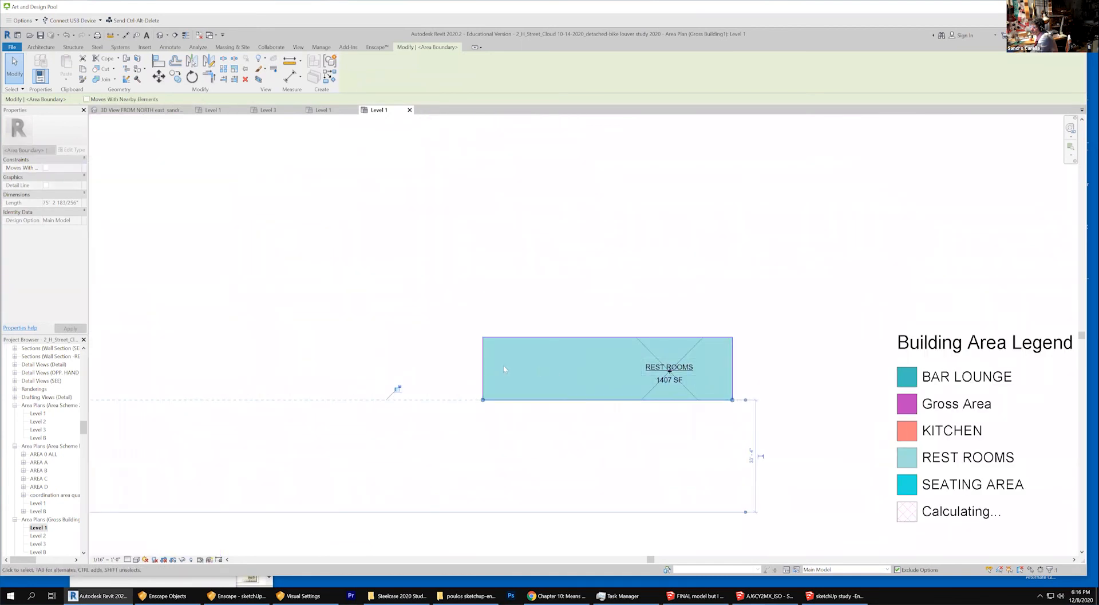
{"action": "left_click_drag", "start_coordinate": [482, 369], "coordinate": [687, 369]}
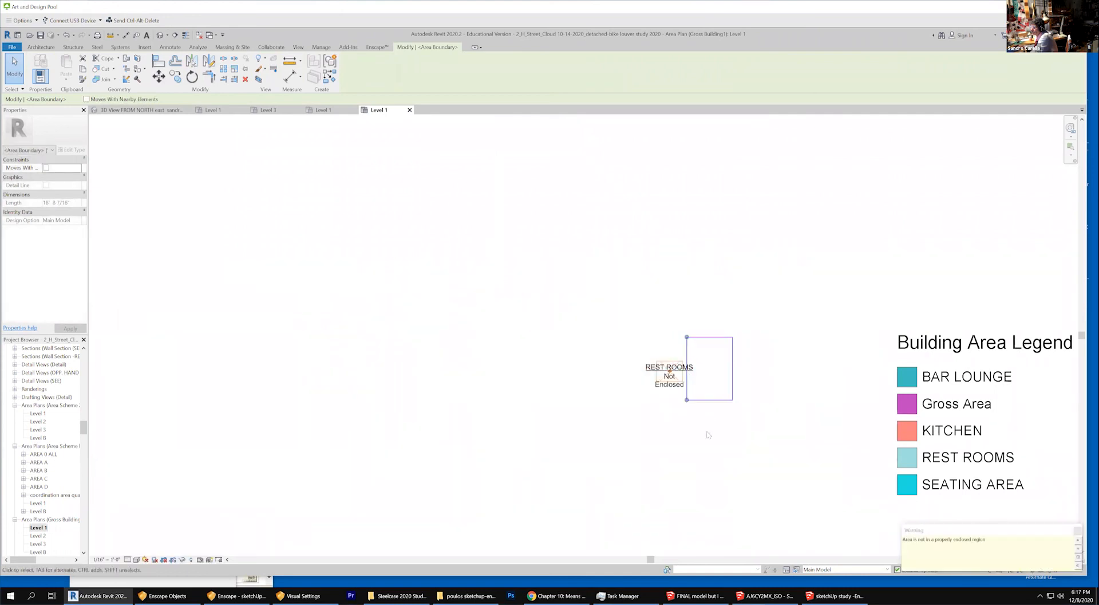
Move the REST ROOMS tag and its area element into the shrunken rectangle so the area is enclosed at about 257 SF.
{"action": "left_click_drag", "start_coordinate": [680, 375], "coordinate": [708, 376]}
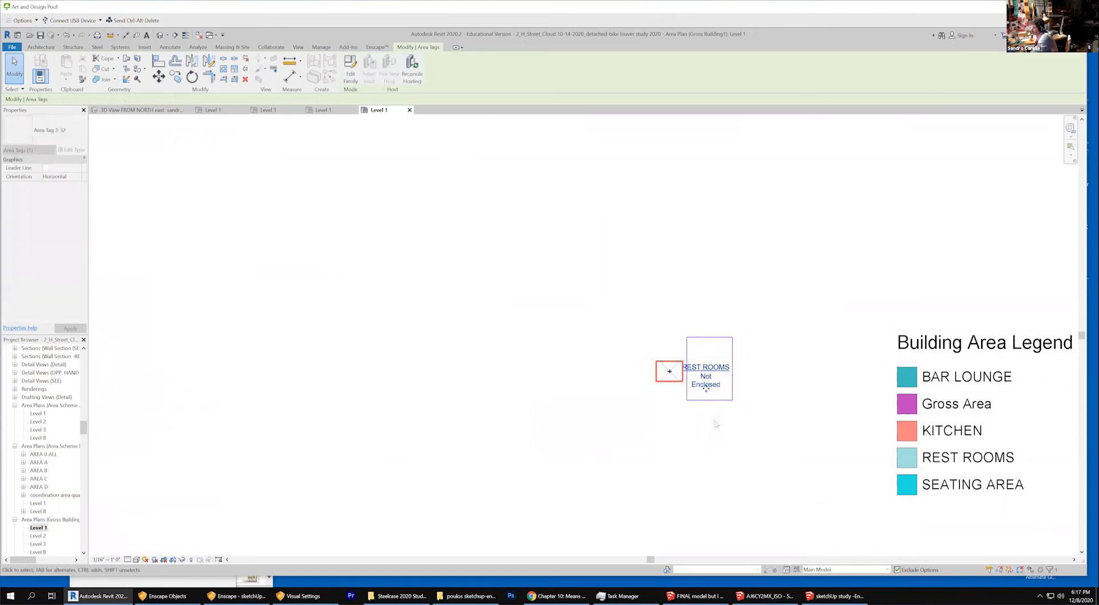
{"action": "left_click", "coordinate": [714, 420]}
{"action": "scroll", "coordinate": [713, 417], "scroll_direction": "up", "scroll_amount": 2}
{"action": "scroll", "coordinate": [689, 387], "scroll_direction": "up", "scroll_amount": 1}
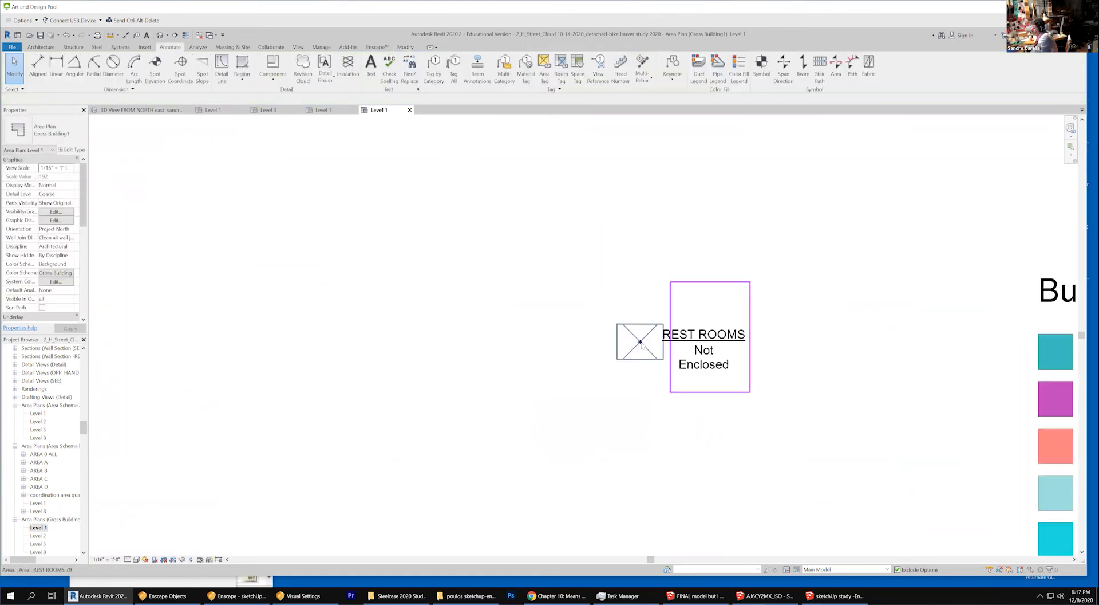
{"action": "left_click", "coordinate": [699, 325]}
{"action": "left_click_drag", "start_coordinate": [704, 323], "coordinate": [704, 323]}
{"action": "left_click", "coordinate": [783, 407]}
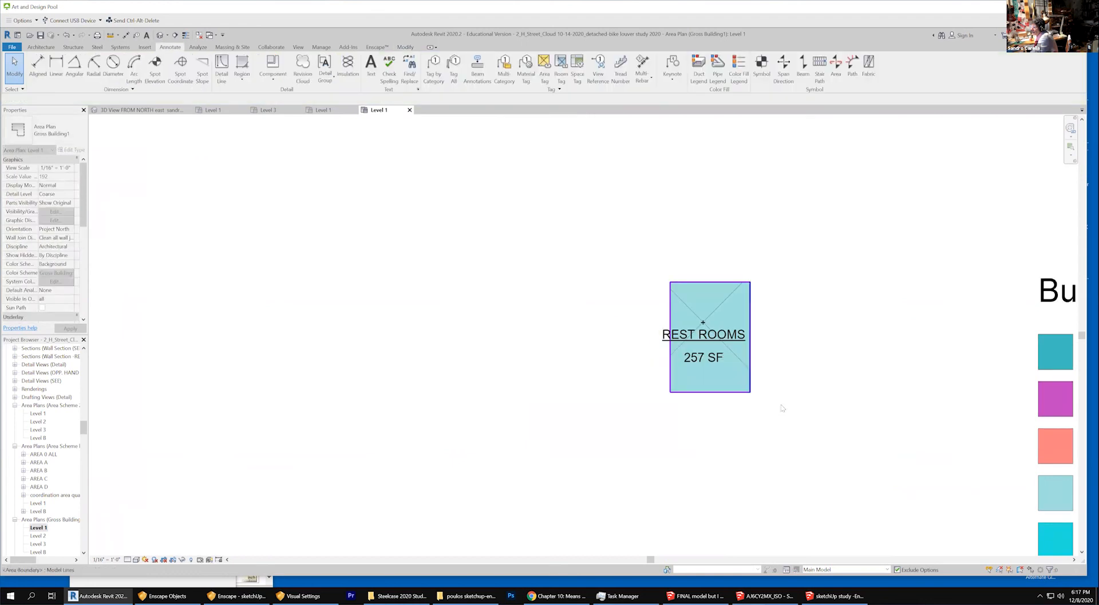
Move the REST ROOMS' south and north boundaries inward, reducing the area to about 163 SF.
{"action": "left_click", "coordinate": [713, 393]}
{"action": "left_click_drag", "start_coordinate": [713, 392], "coordinate": [714, 376]}
{"action": "left_click_drag", "start_coordinate": [712, 283], "coordinate": [712, 308]}
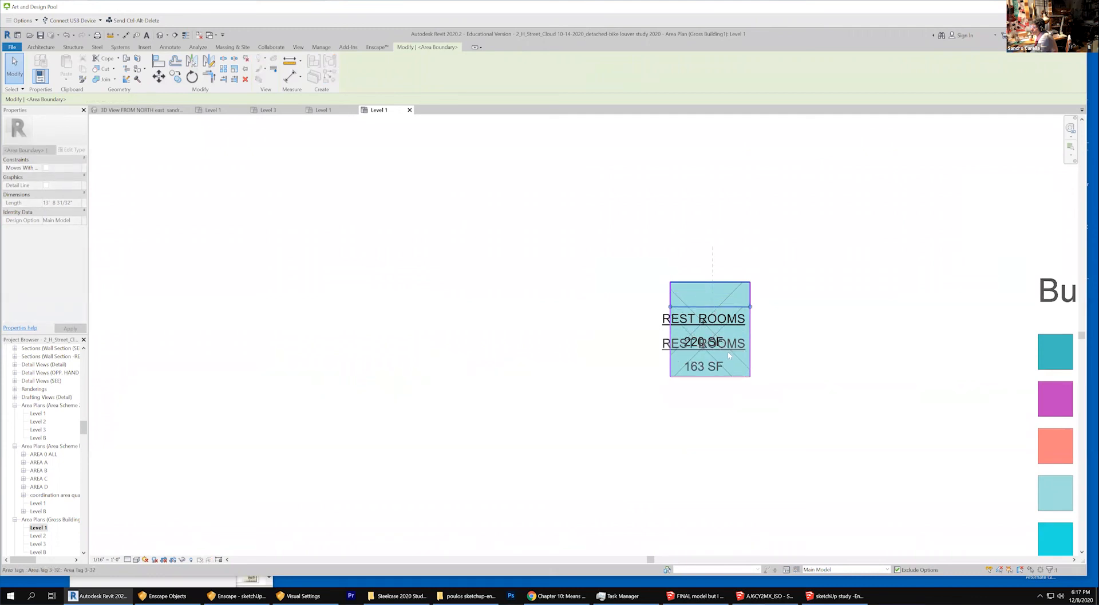
Move the REST ROOMS' east boundary further inward, reducing the area to about 120 SF.
{"action": "scroll", "coordinate": [727, 352], "scroll_direction": "up", "scroll_amount": 2}
{"action": "left_click_drag", "start_coordinate": [772, 375], "coordinate": [789, 401]}
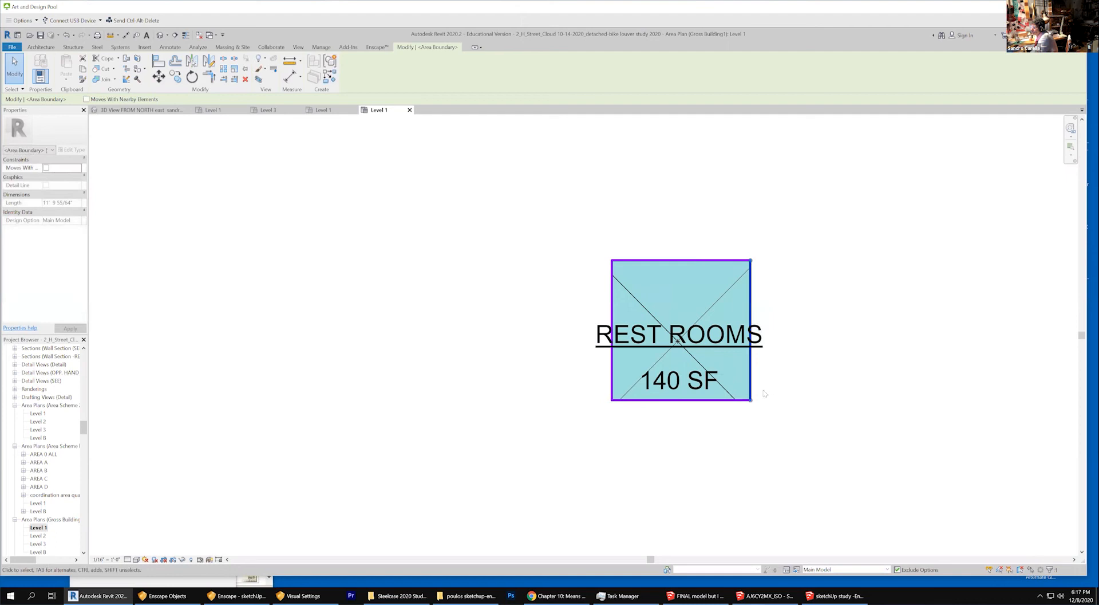
{"action": "left_click_drag", "start_coordinate": [747, 369], "coordinate": [731, 371]}
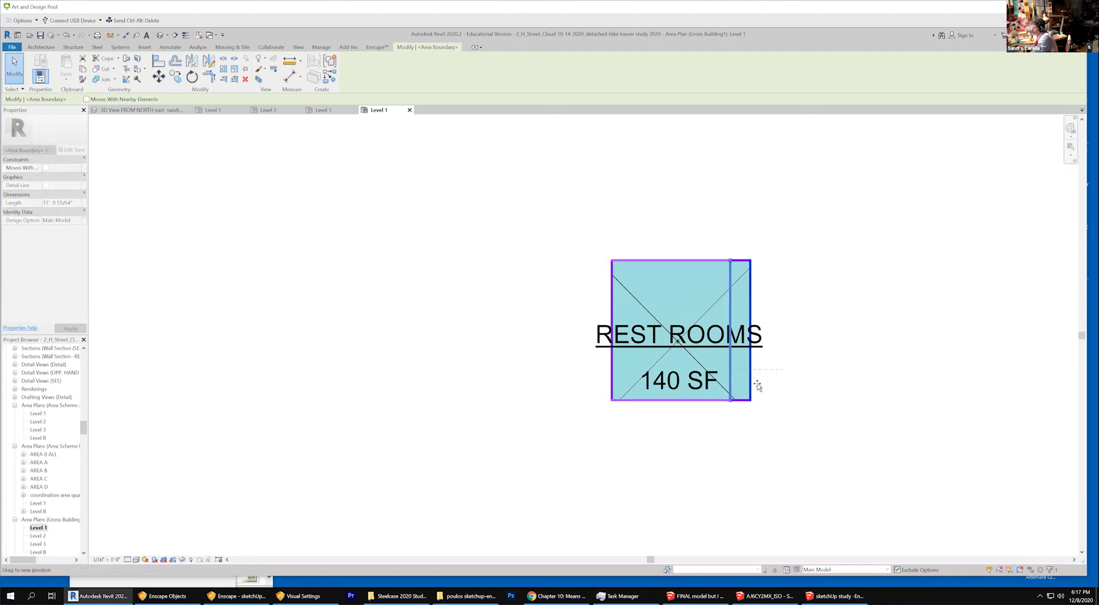
Move the whole REST ROOMS area with its boundaries and tag beside the southwest corner of the KITCHEN, just southeast of the BAR LOUNGE.
{"action": "scroll", "coordinate": [767, 413], "scroll_direction": "down", "scroll_amount": 5}
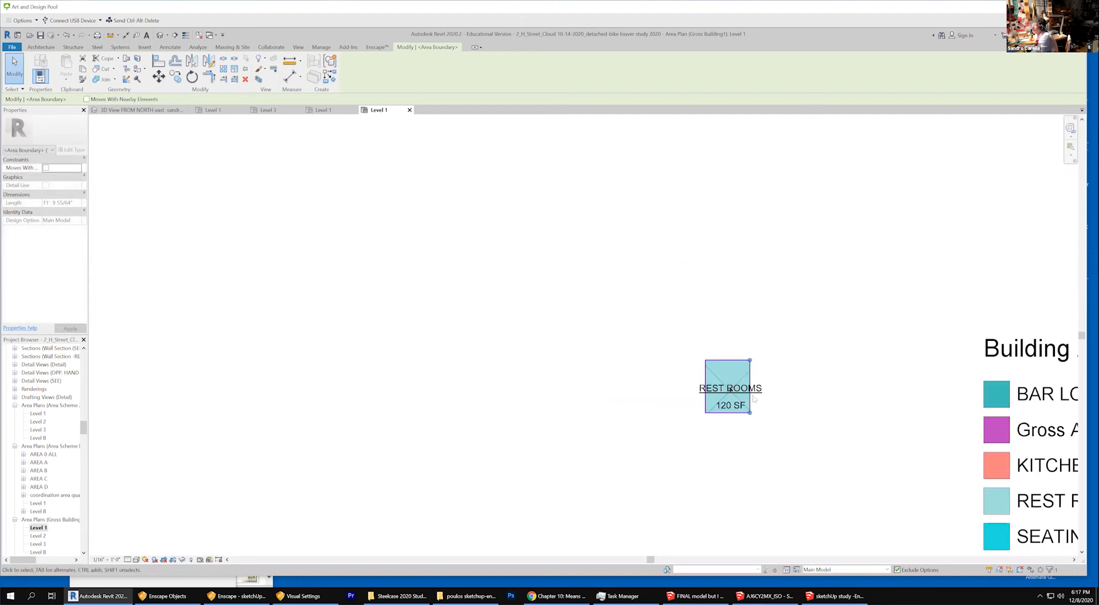
{"action": "mouse_move", "coordinate": [793, 427]}
{"action": "left_mouse_down"}
{"action": "mouse_move", "coordinate": [707, 349]}
{"action": "mouse_move", "coordinate": [582, 273]}
{"action": "mouse_move", "coordinate": [522, 161]}
{"action": "left_mouse_up"}
{"action": "left_click", "coordinate": [628, 349]}
{"action": "scroll", "coordinate": [628, 349], "scroll_direction": "down", "scroll_amount": 2}
{"action": "scroll", "coordinate": [632, 397], "scroll_direction": "down", "scroll_amount": 2}
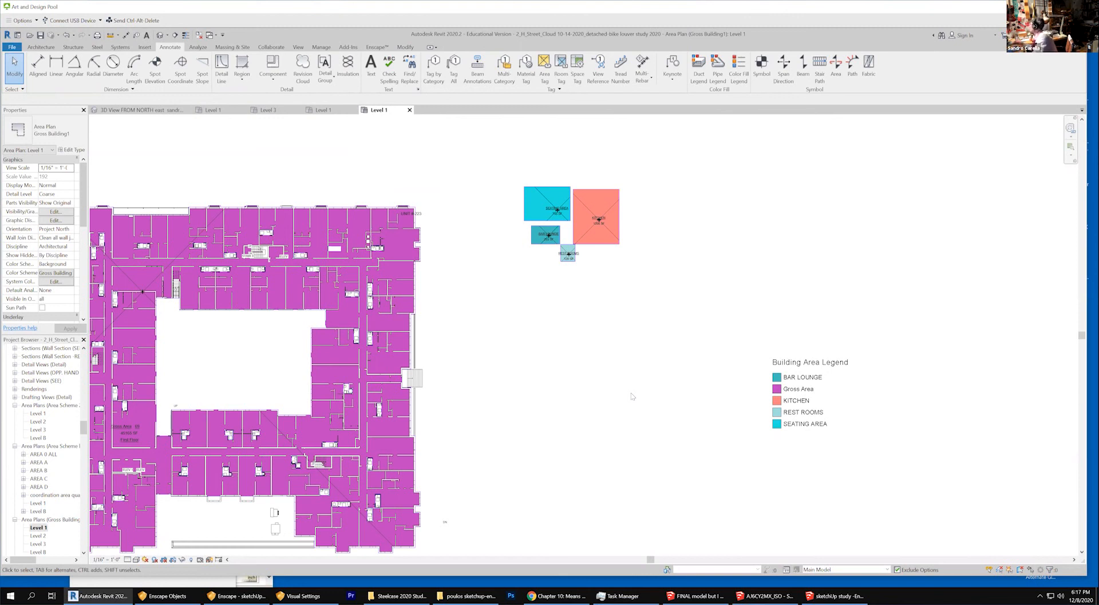
Move the SEATING AREA, KITCHEN, BAR LOUNGE and REST ROOMS together to the empty space west of the building plan.
{"action": "scroll", "coordinate": [630, 393], "scroll_direction": "down", "scroll_amount": 2}
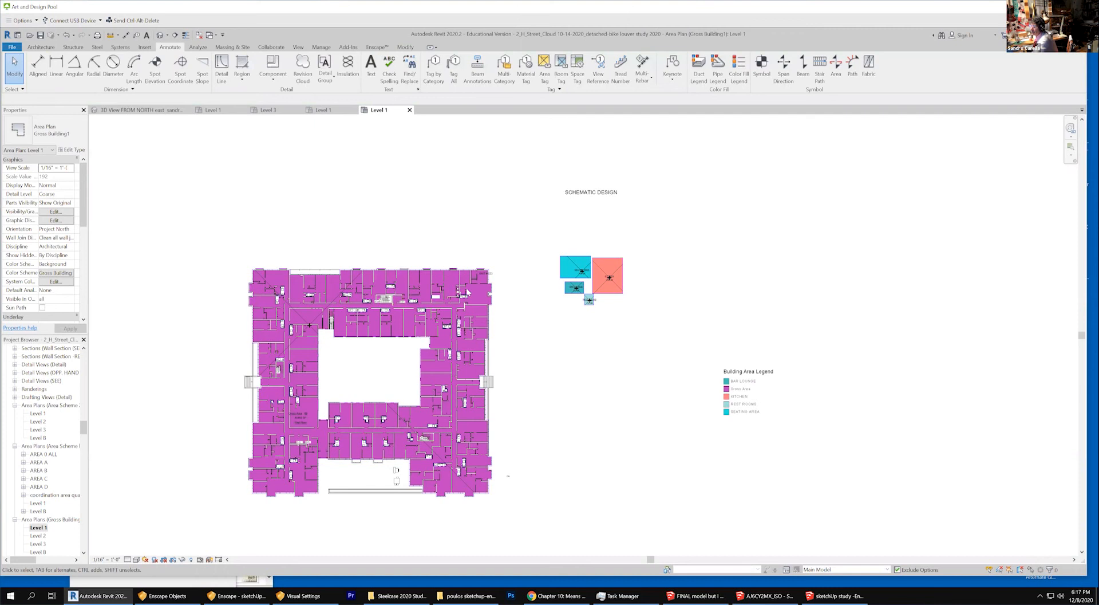
{"action": "scroll", "coordinate": [317, 291], "scroll_direction": "up", "scroll_amount": 4}
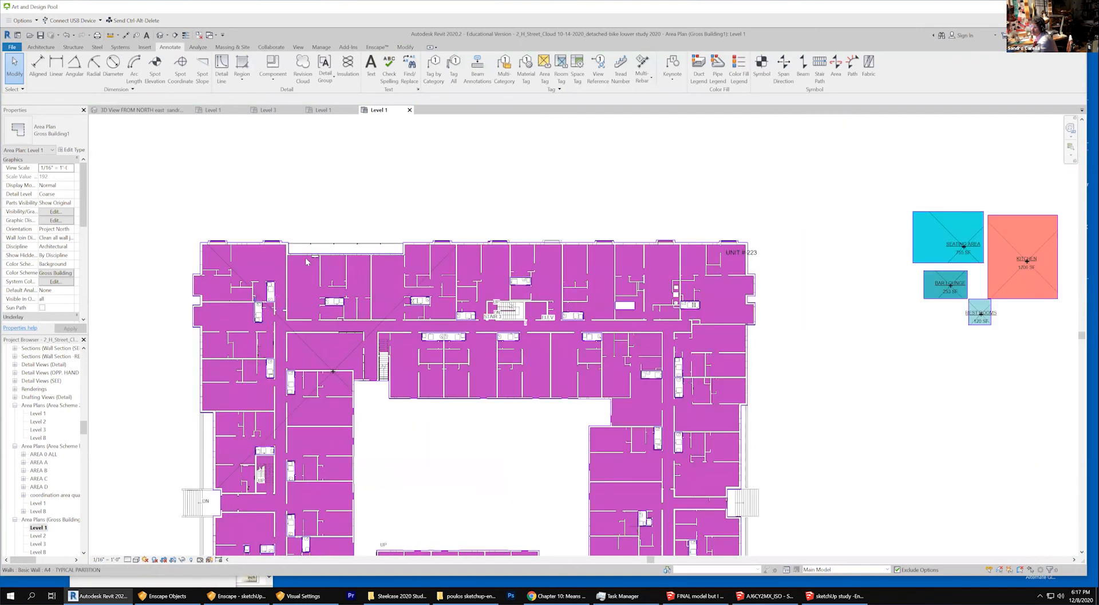
{"action": "scroll", "coordinate": [785, 235], "scroll_direction": "down", "scroll_amount": 2}
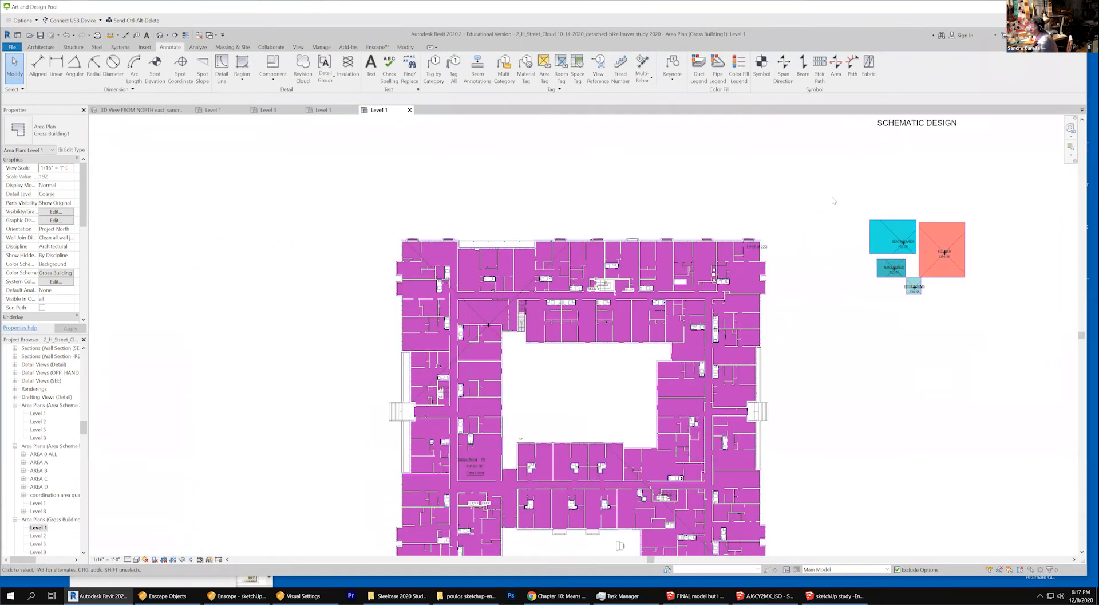
{"action": "left_click_drag", "start_coordinate": [995, 322], "coordinate": [999, 325]}
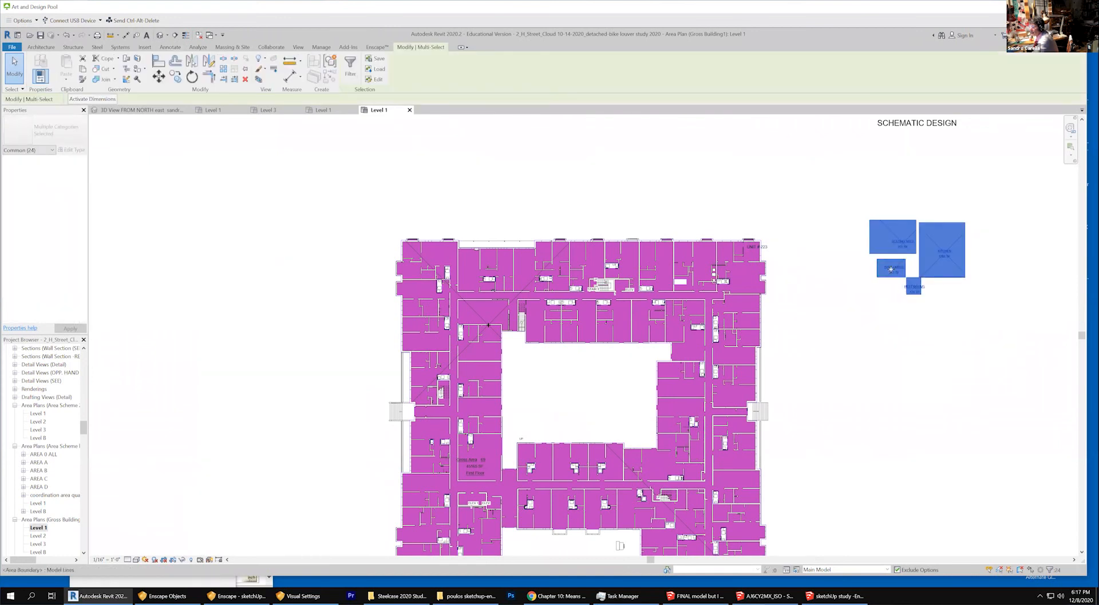
{"action": "left_click_drag", "start_coordinate": [945, 278], "coordinate": [340, 318]}
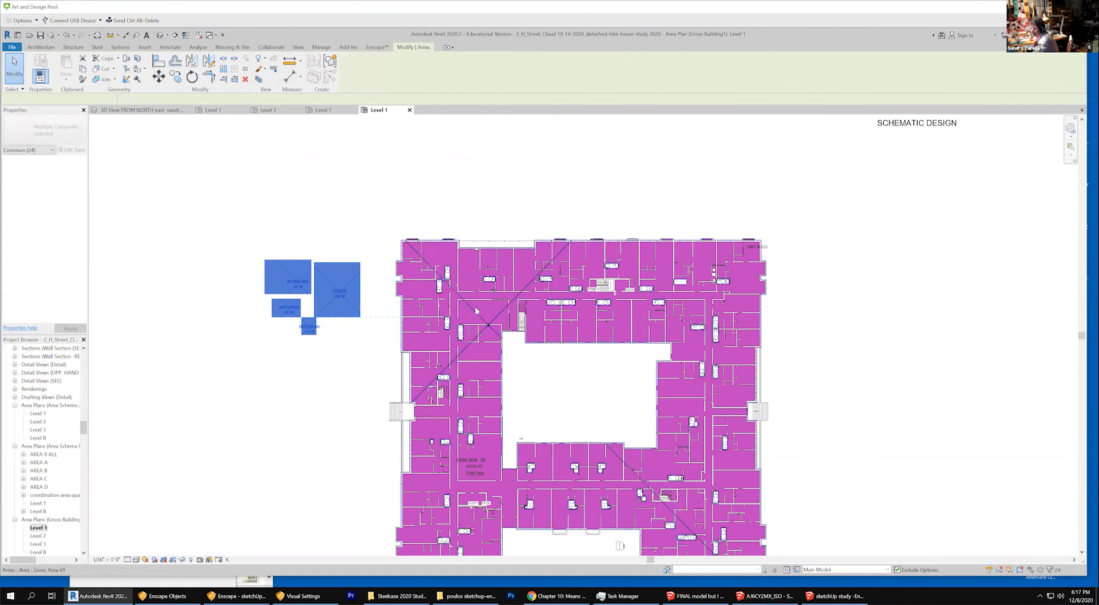
Delete the magenta Gross Area from the building and move the four colored areas together onto the plan's northwest corner.
{"action": "left_click", "coordinate": [476, 306]}
{"action": "key", "text": "Delete"}
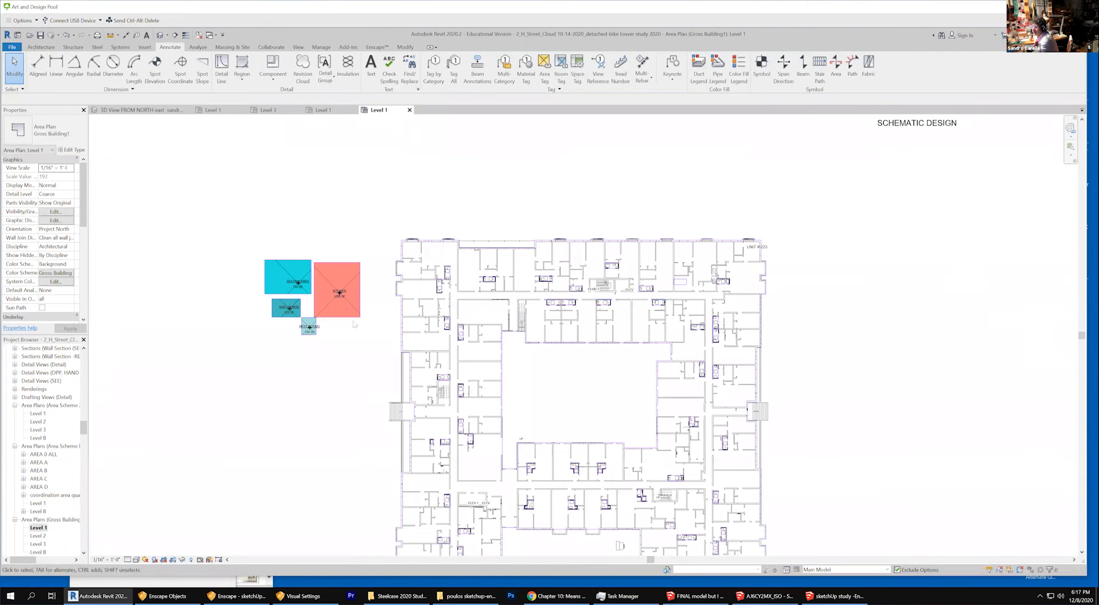
{"action": "left_click_drag", "start_coordinate": [236, 237], "coordinate": [385, 361]}
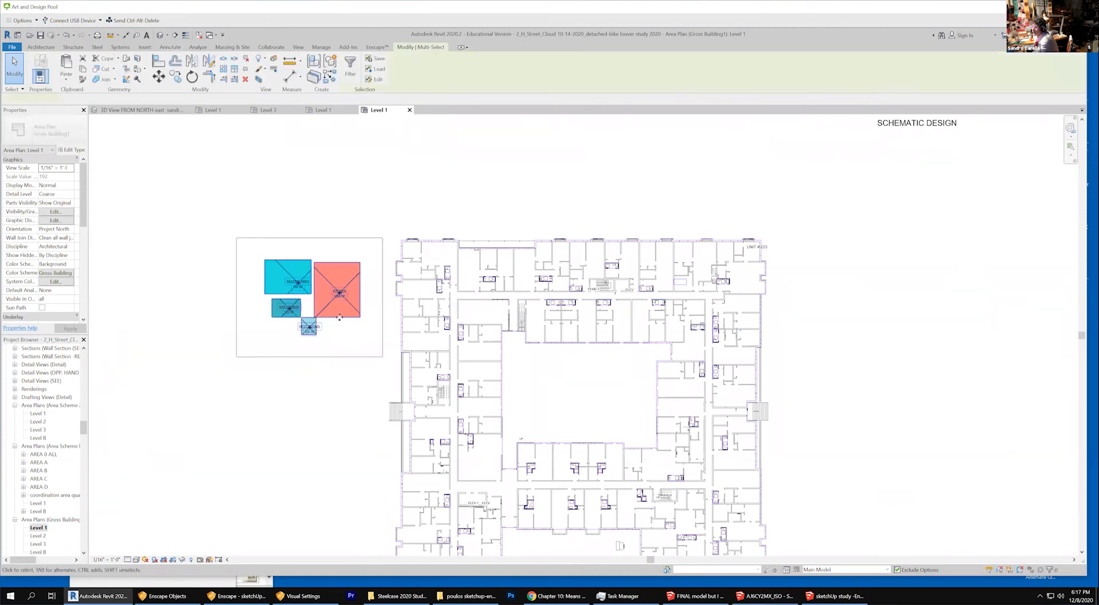
{"action": "left_click_drag", "start_coordinate": [491, 301], "coordinate": [478, 298]}
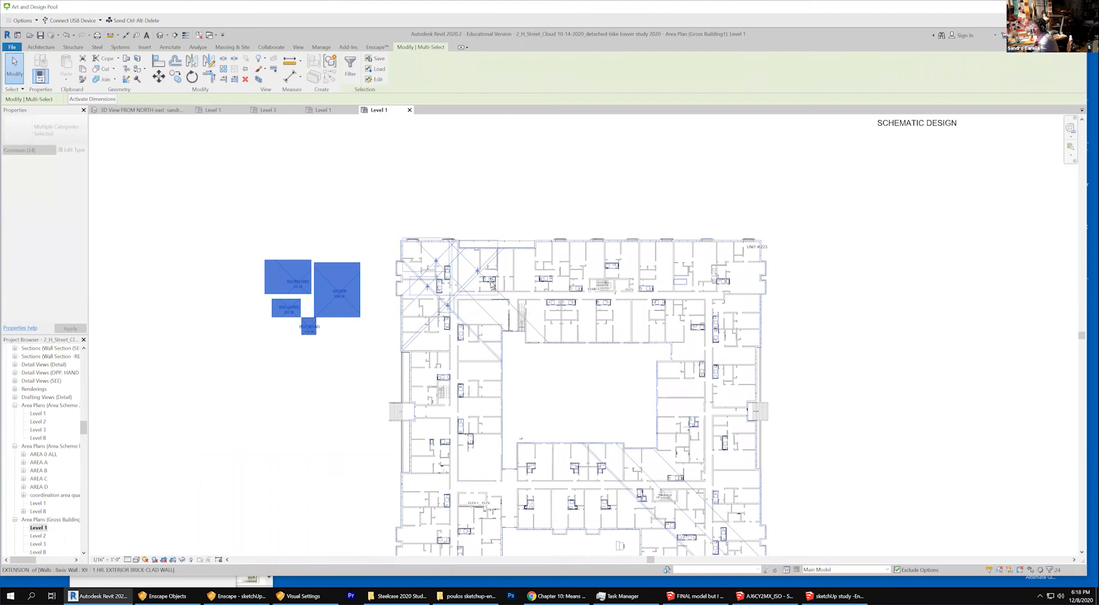
{"action": "left_click", "coordinate": [575, 193]}
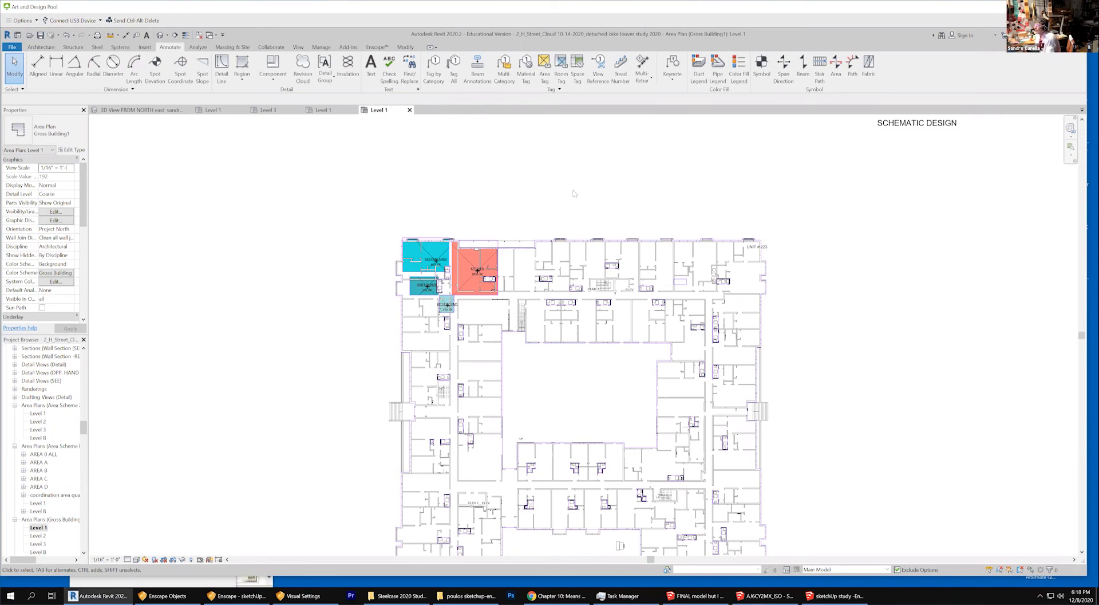
Move the SCHEMATIC DESIGN title above the building's northwest corner and extend it to read "SCHEMATIC DESIGN USING AREA PLANS IN REVIT".
{"action": "left_click_drag", "start_coordinate": [932, 123], "coordinate": [439, 214]}
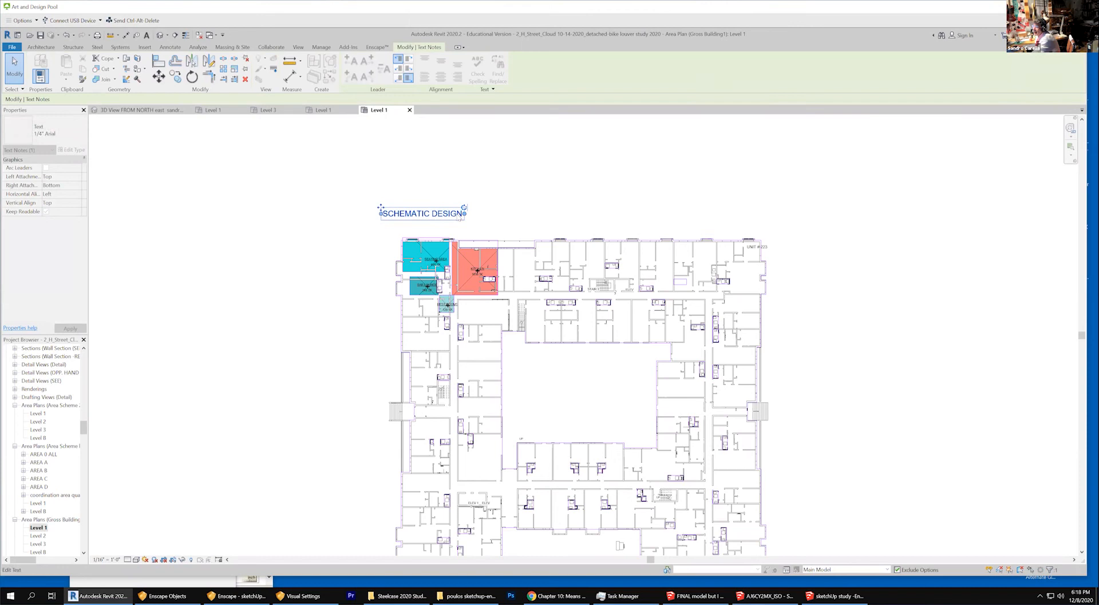
{"action": "scroll", "coordinate": [456, 217], "scroll_direction": "up", "scroll_amount": 2}
{"action": "double_click", "coordinate": [456, 216]}
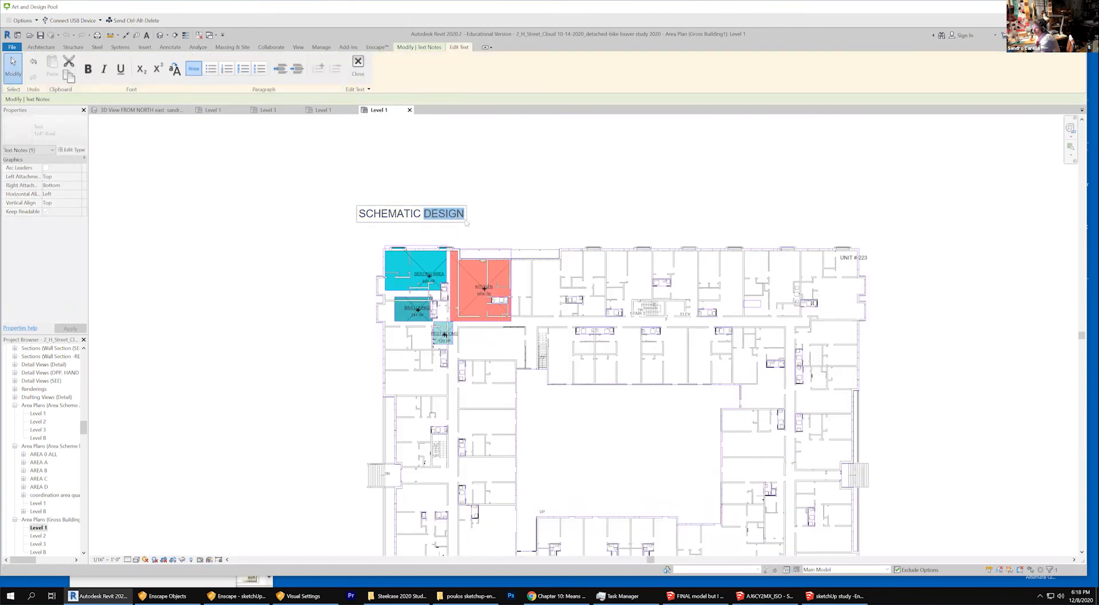
{"action": "left_click", "coordinate": [457, 219]}
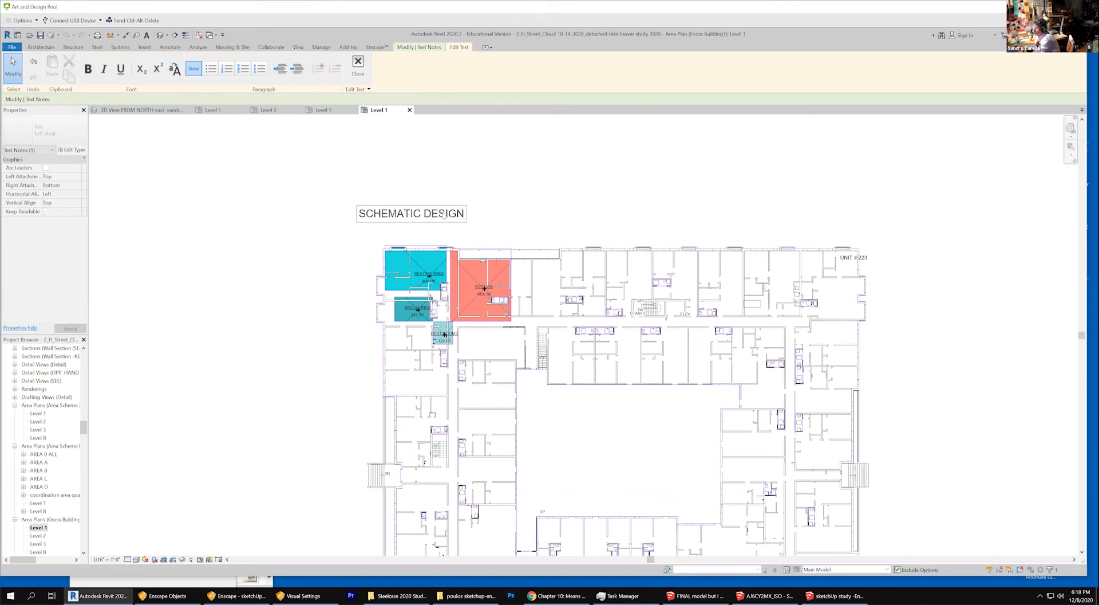
{"action": "scroll", "coordinate": [464, 217], "scroll_direction": "up", "scroll_amount": 2}
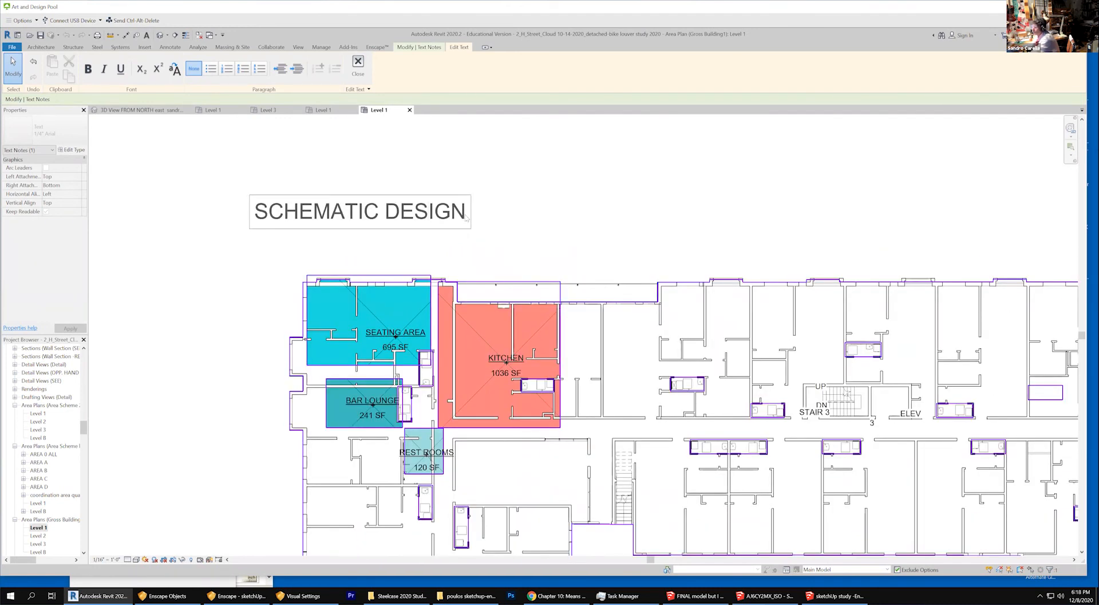
{"action": "type", "text": "USING"}
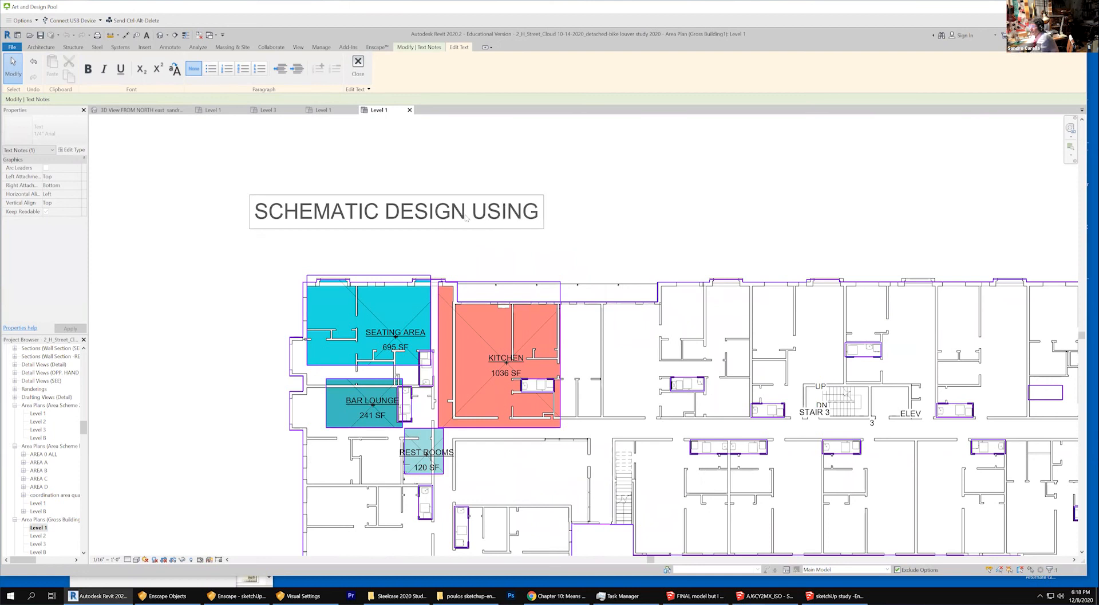
{"action": "type", "text": " AREA PLA"}
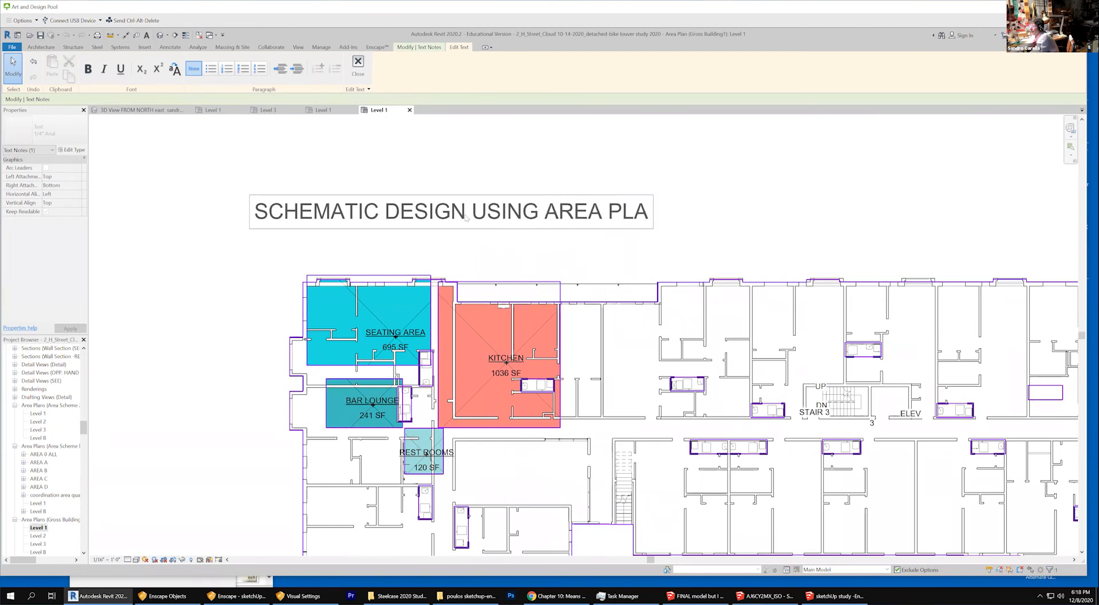
{"action": "type", "text": "NS IN REVIT"}
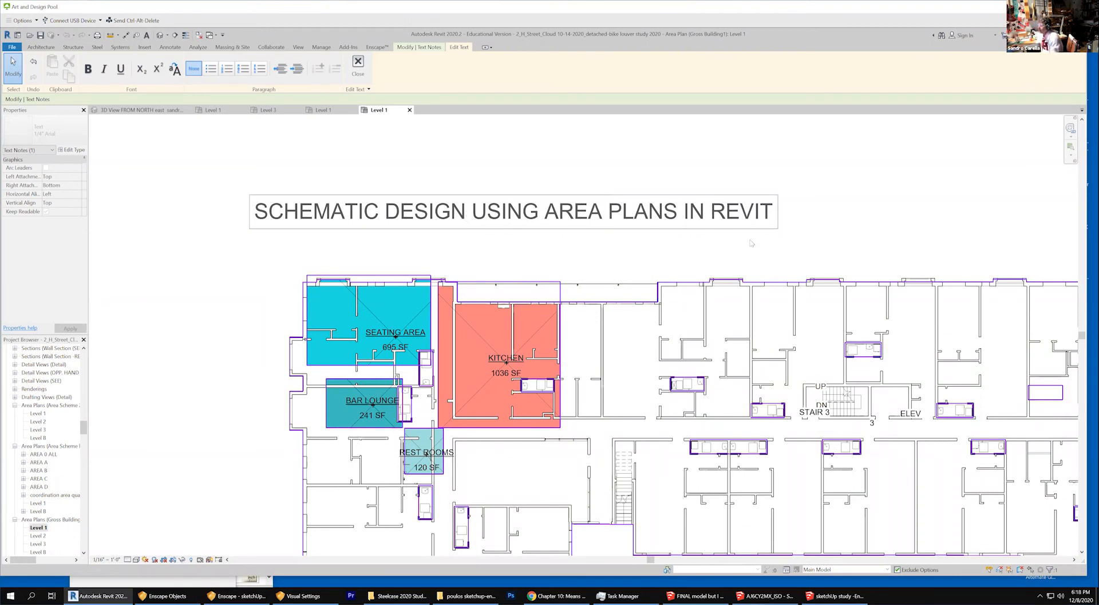
{"action": "left_click", "coordinate": [778, 241]}
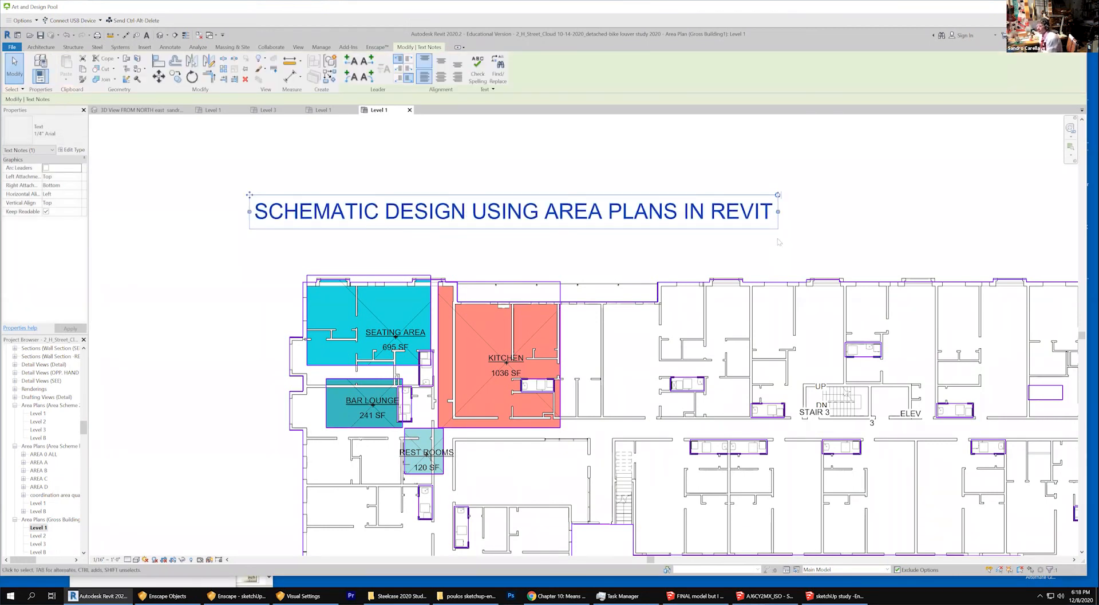